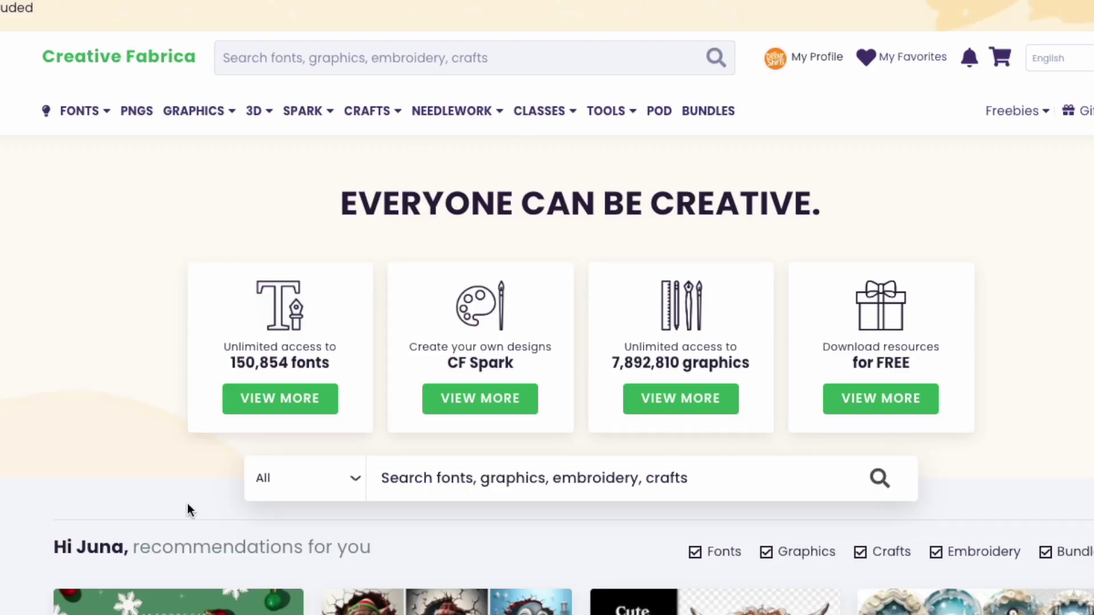
Filter the homepage recommendations to Graphics only by excluding Fonts, Crafts, Embroidery and Bundles
mouse_move(73, 132)
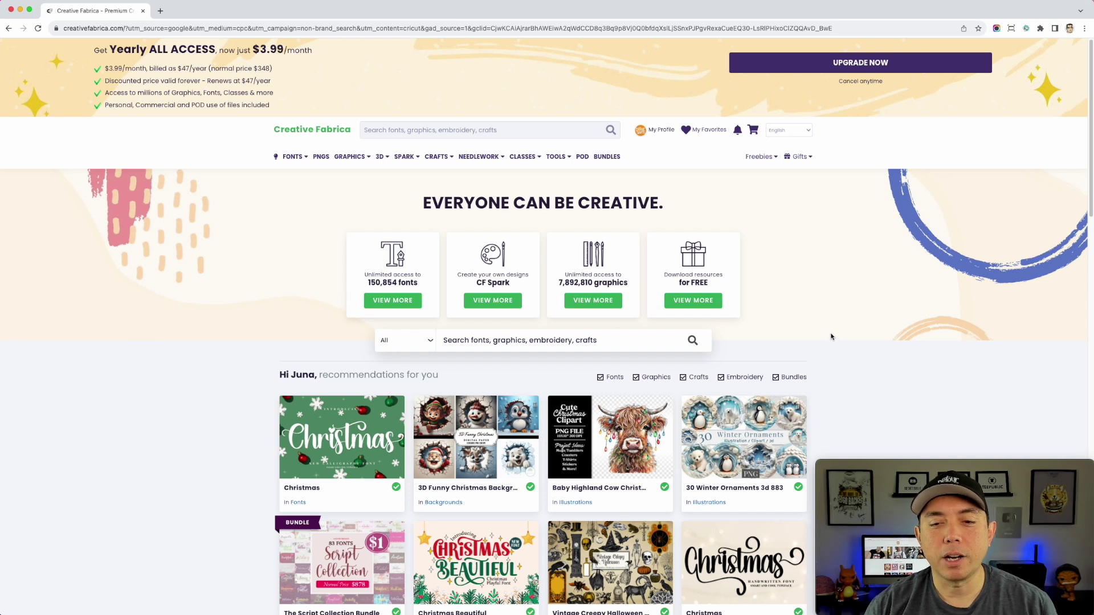
scroll(830, 340, "down", 1)
scroll(829, 343, "down", 2)
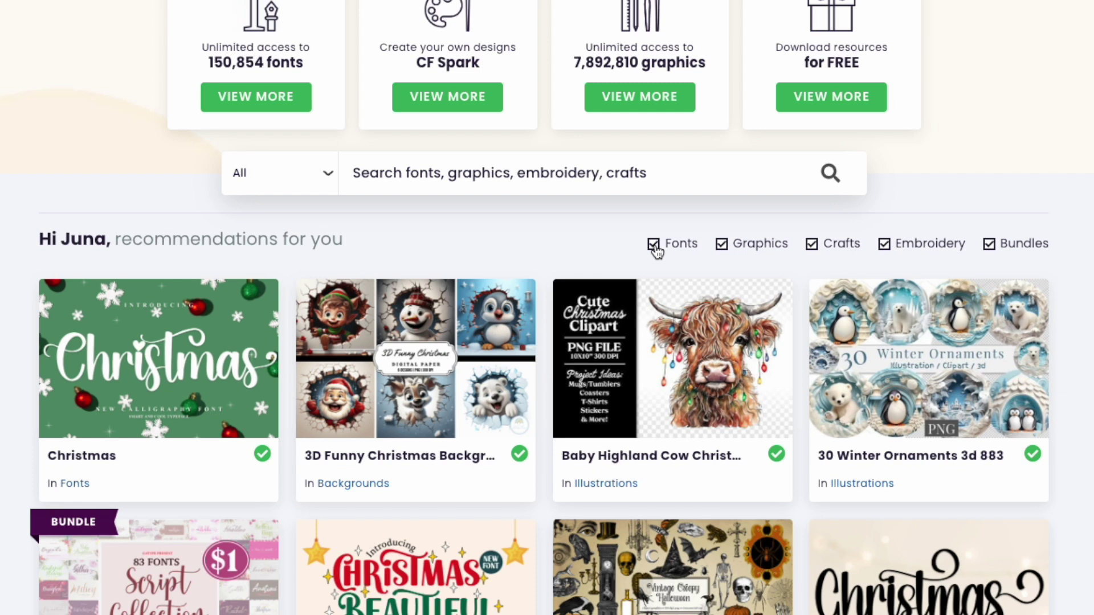
left_click(605, 252)
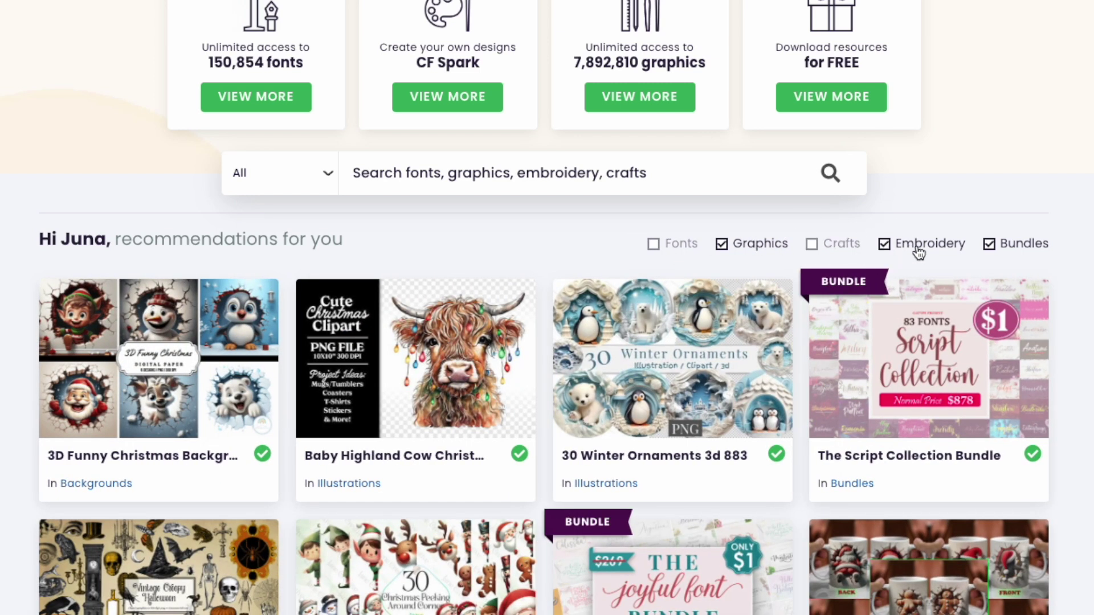
left_click(884, 244)
left_click(989, 244)
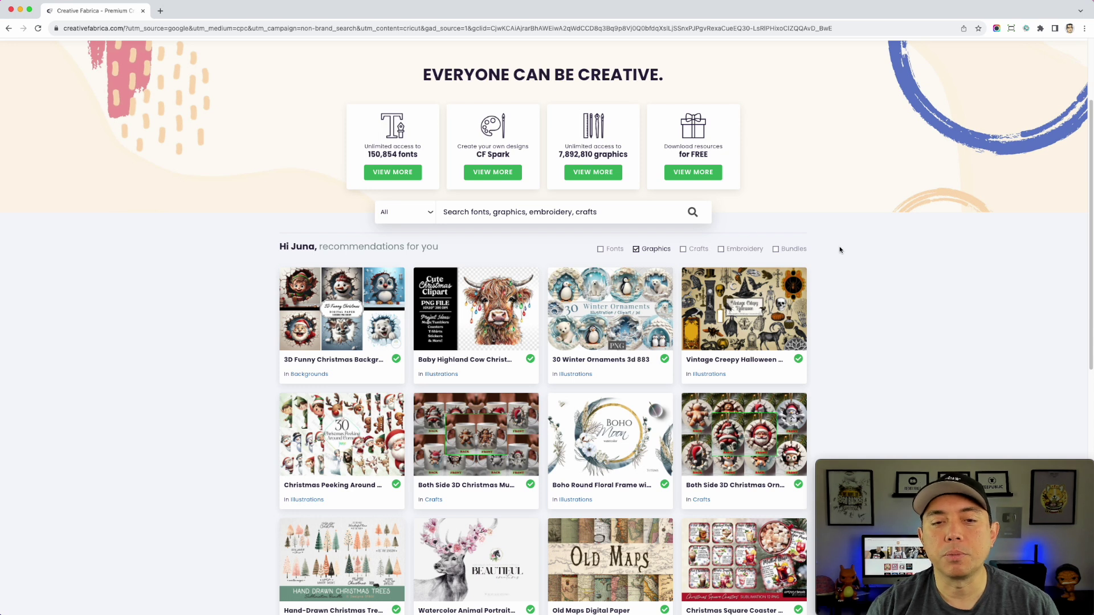
Find the Boho Christmas SVG PNG Bundle among the recommended graphics, open its product page and download it
scroll(840, 256, "down", 8)
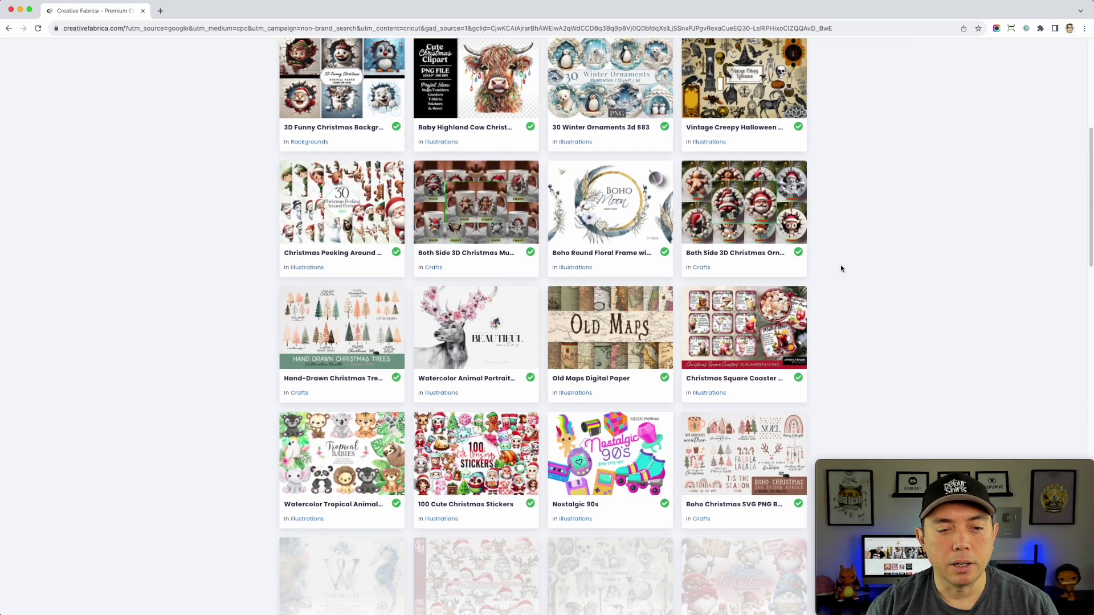
scroll(840, 268, "down", 1)
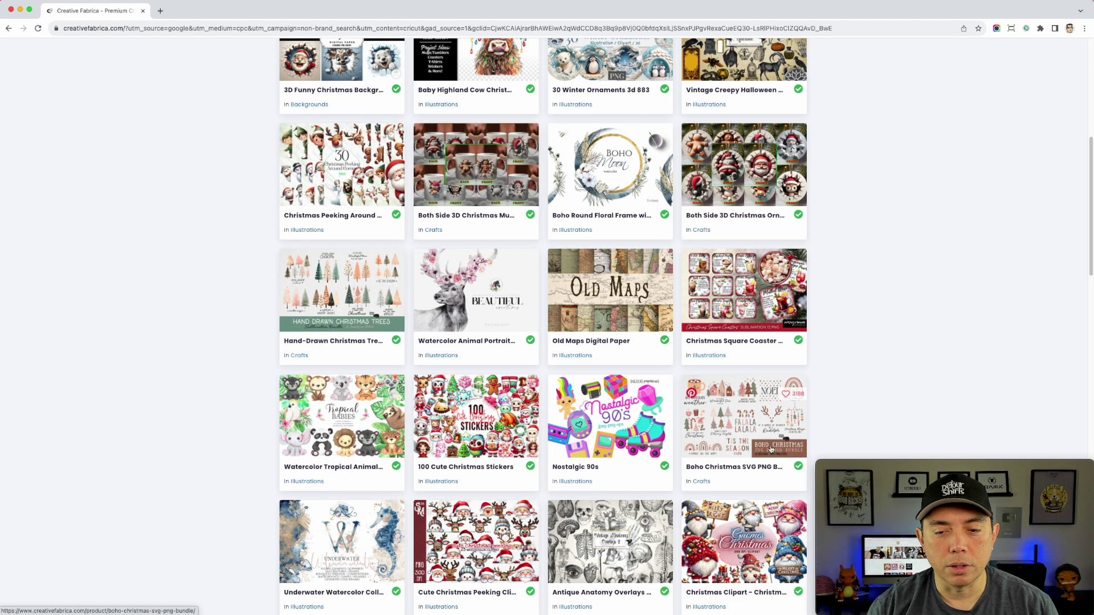
left_click(738, 415)
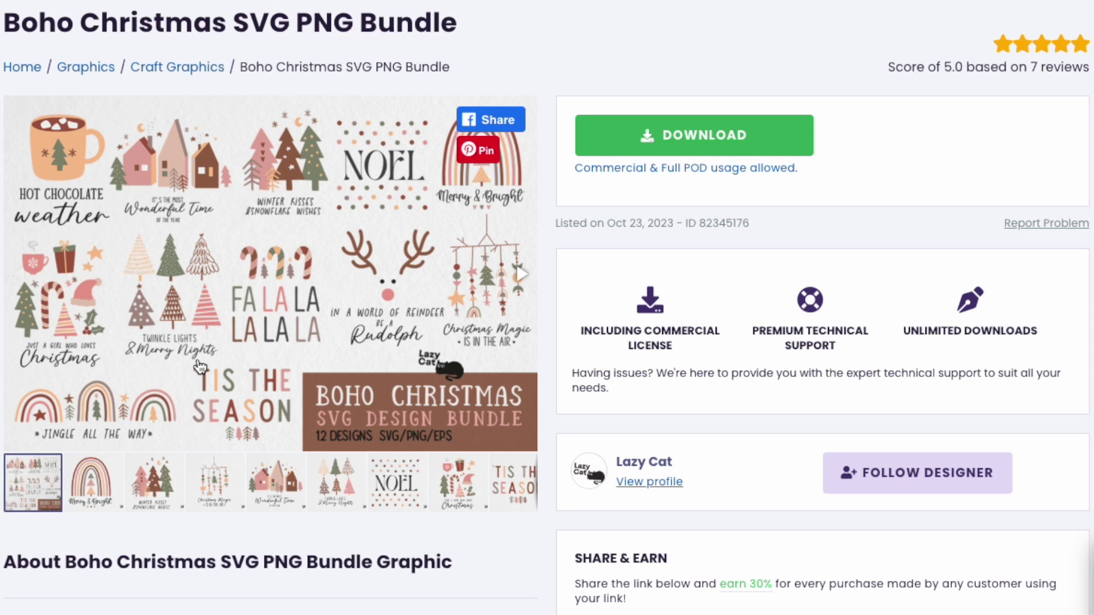
left_click(693, 134)
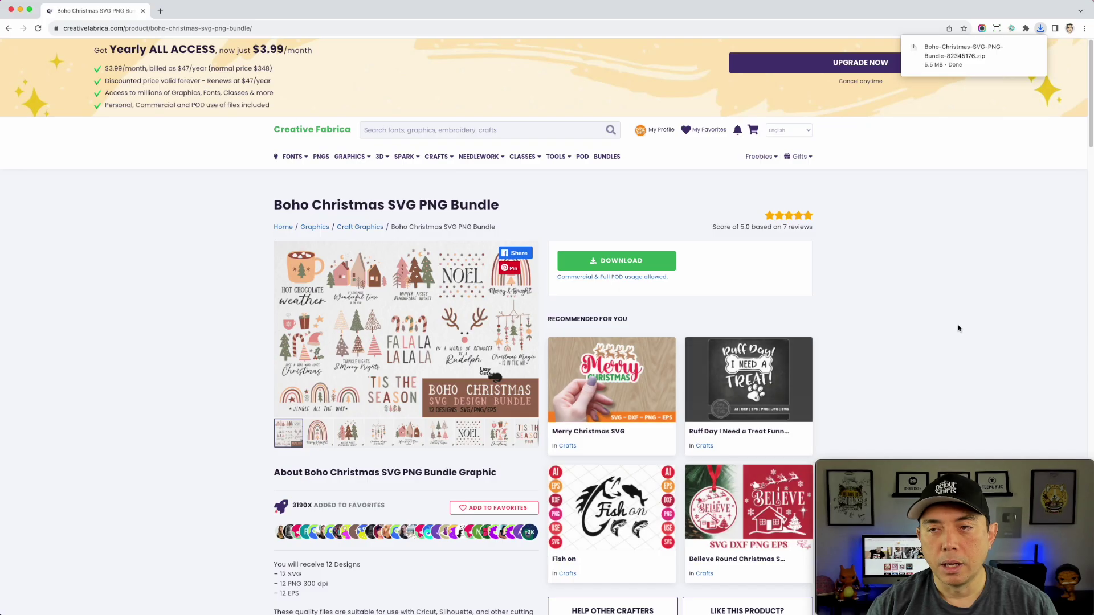
Review the bundle's description and open the recommended Believe Round Christmas SVG Ornament product
scroll(898, 317, "down", 3)
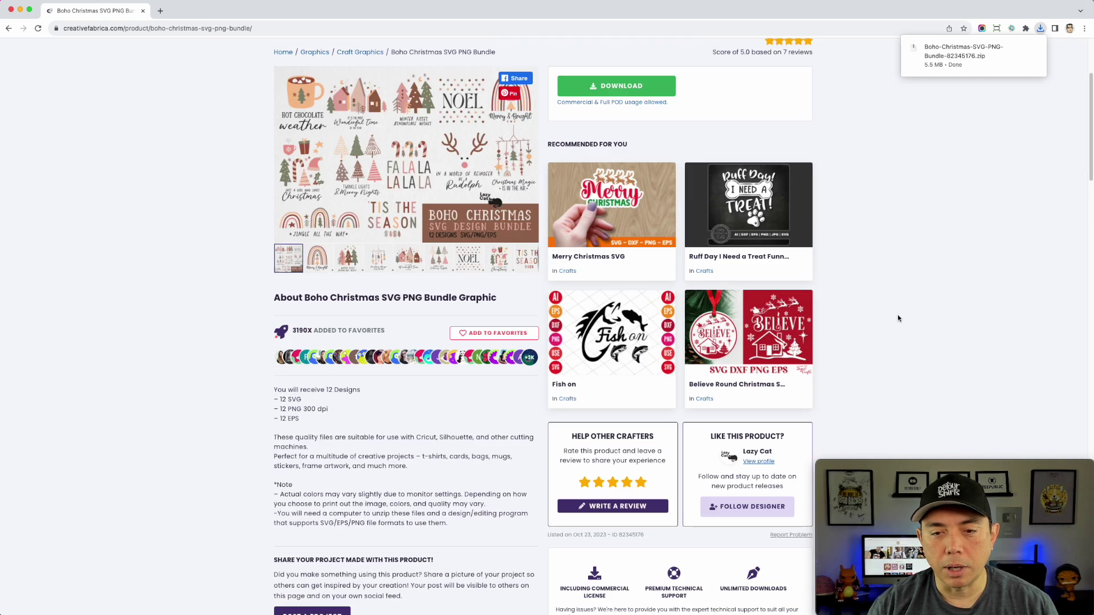
scroll(897, 318, "down", 1)
scroll(899, 319, "down", 1)
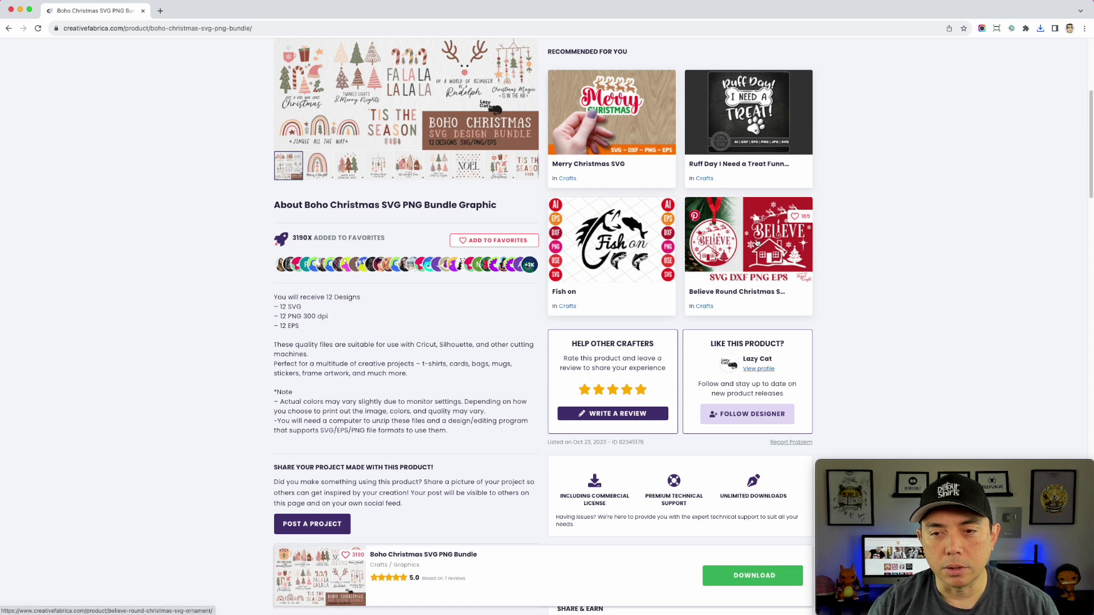
left_click(756, 243)
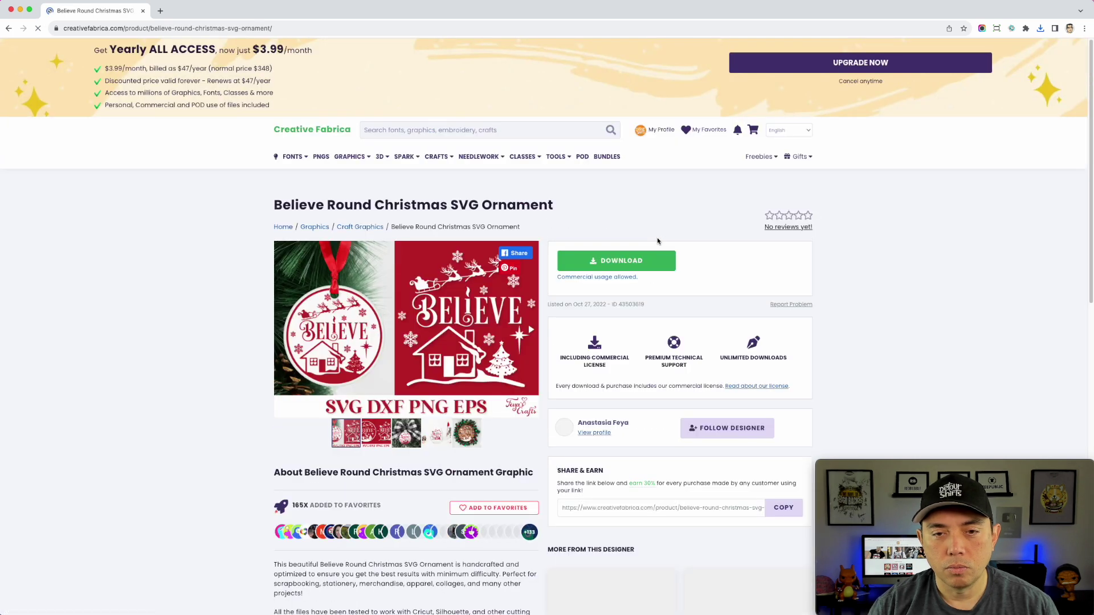
Open the same designer's Faith in God Changes Everything SVG, look through its mockup images and download it
scroll(448, 428, "down", 2)
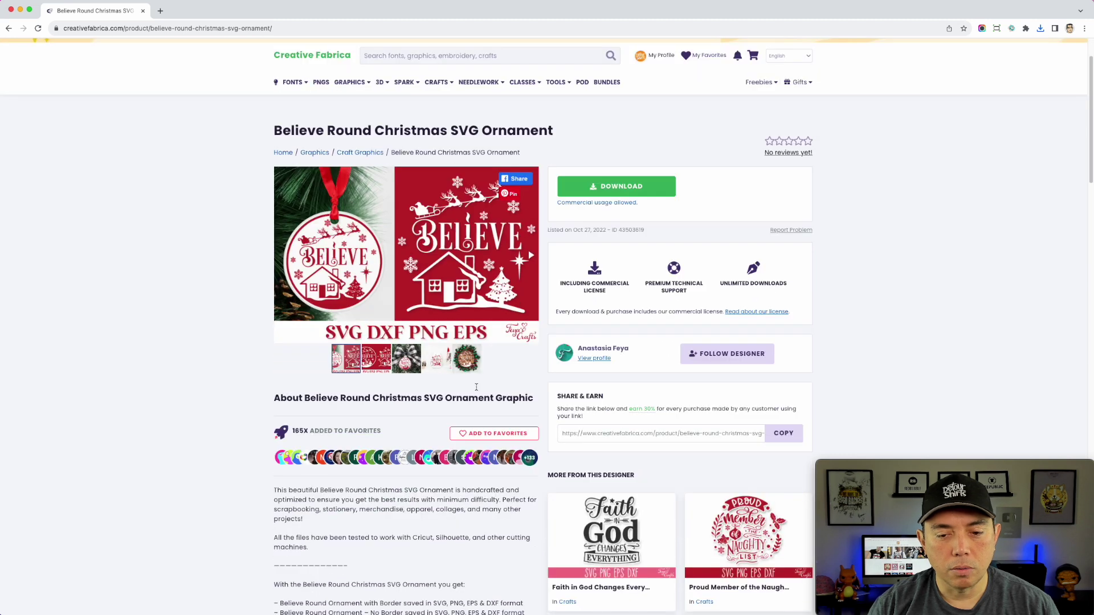
scroll(603, 421, "down", 2)
left_click(600, 420)
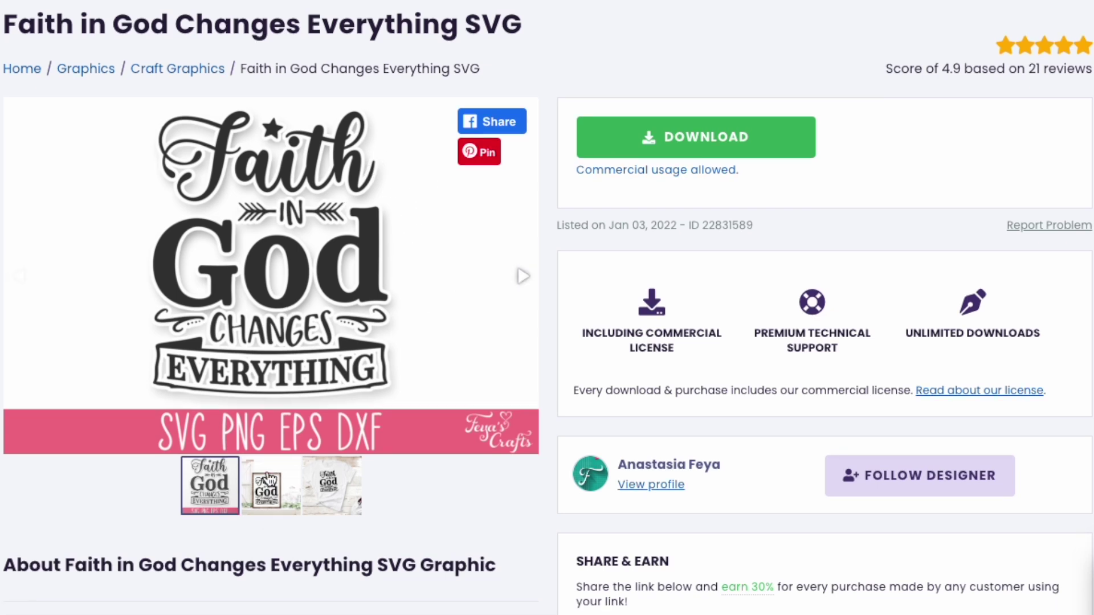
left_click(269, 478)
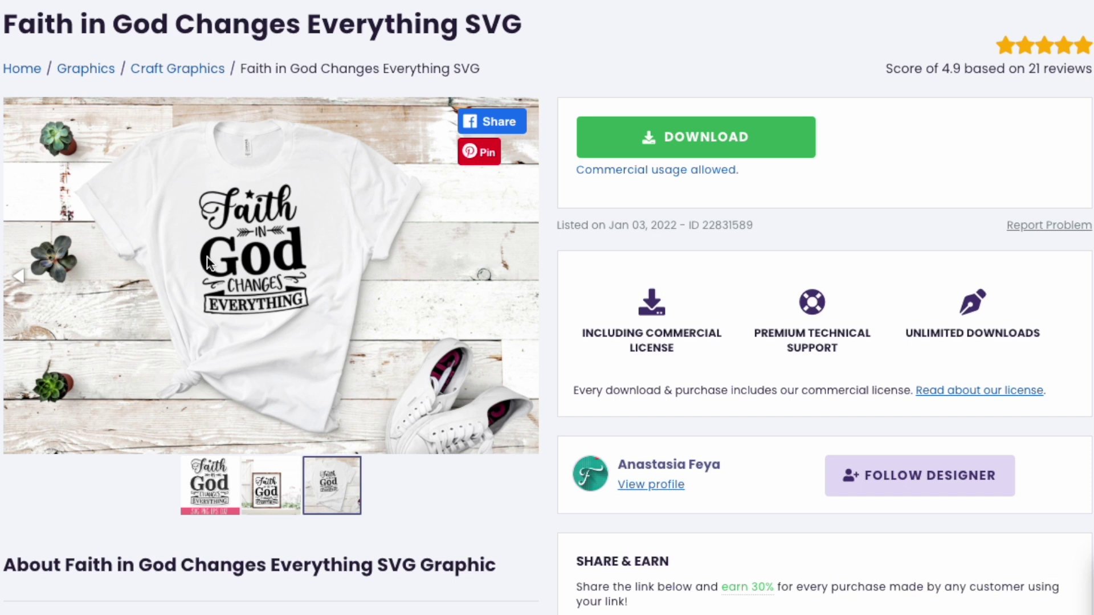
left_click(719, 139)
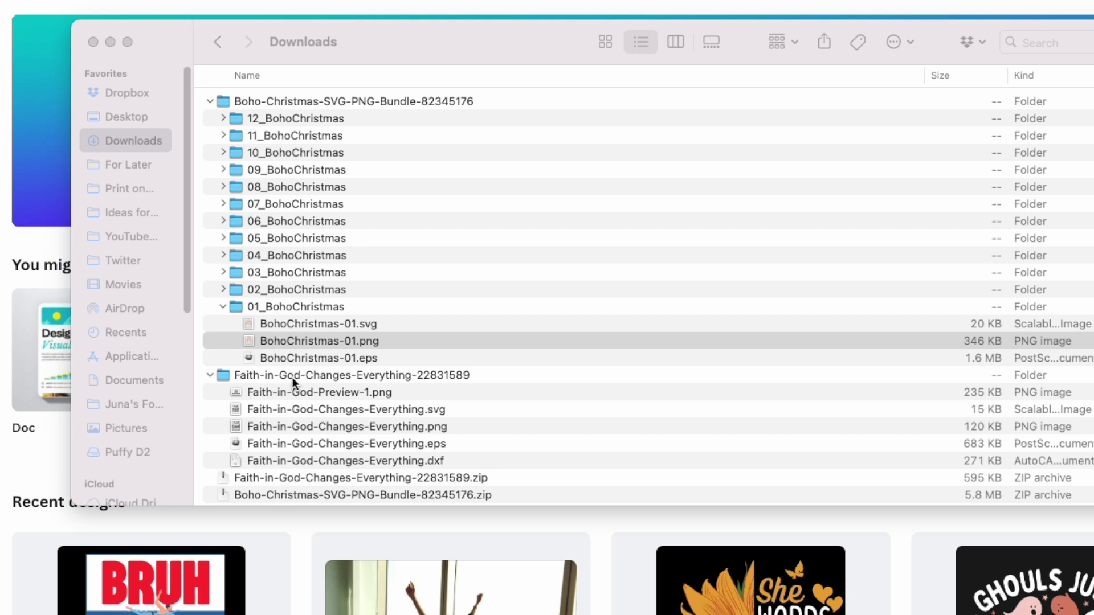
In the Downloads folder, locate the Faith-in-God SVG file and preview BohoChristmas-01.png, closing the preview after viewing
left_click(435, 411)
left_click(398, 410)
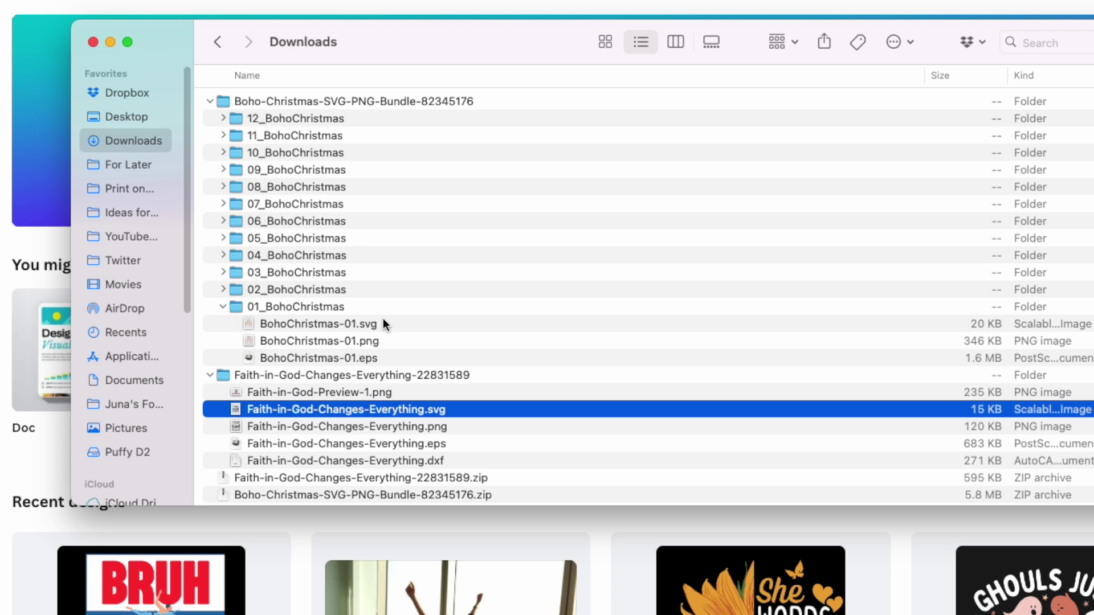
double_click(307, 341)
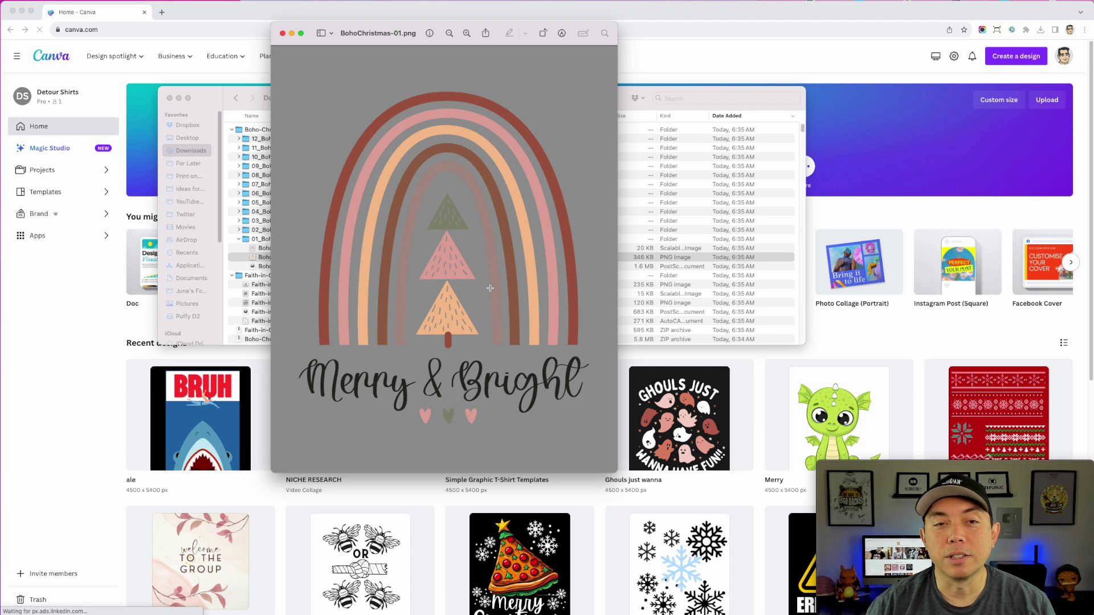
left_click(283, 33)
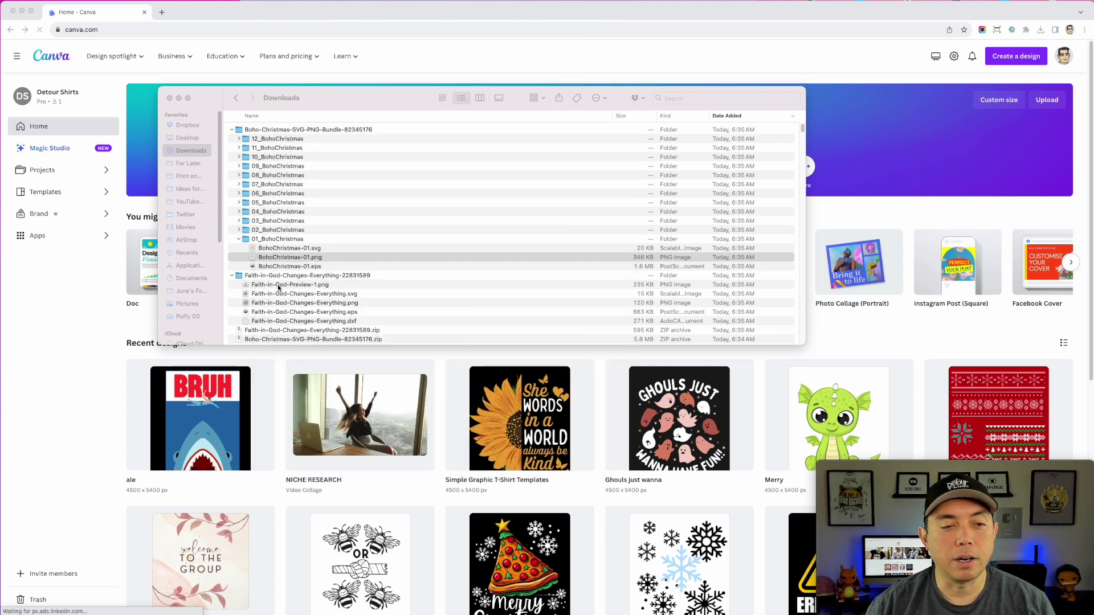
Preview Faith-in-God-Preview-1.png and Faith-in-God-Changes-Everything.png in turn, closing each image after viewing
double_click(277, 286)
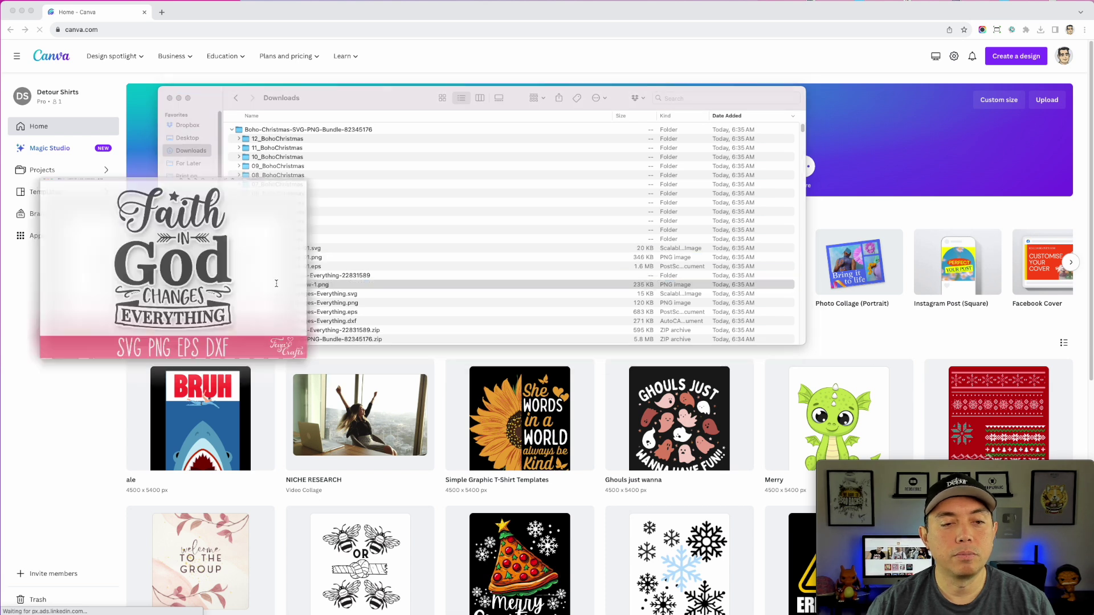
left_click_drag(43, 11, 464, 34)
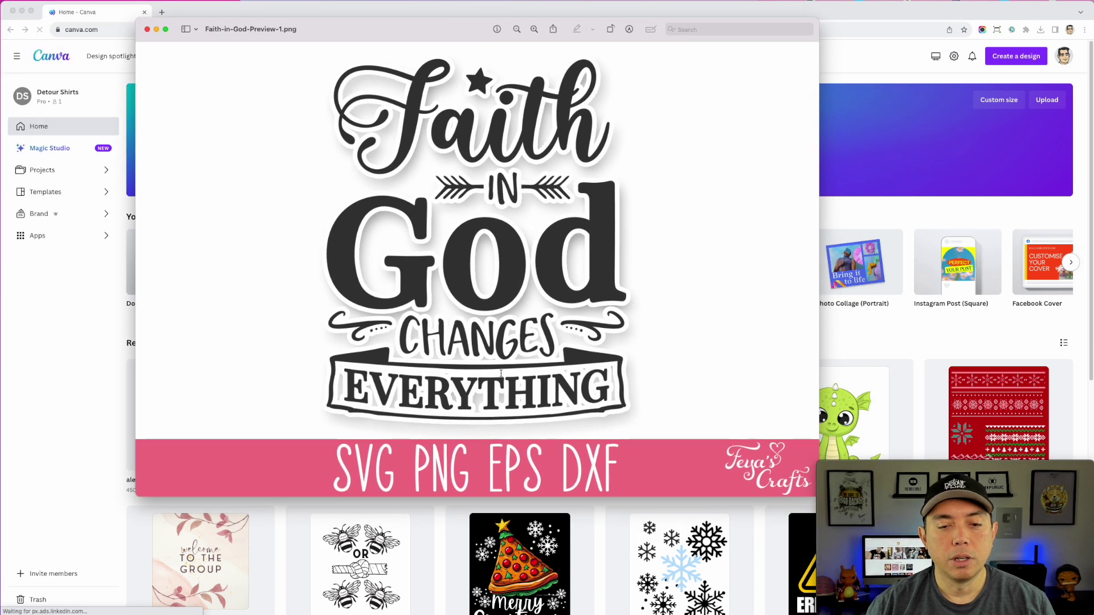
left_click(147, 30)
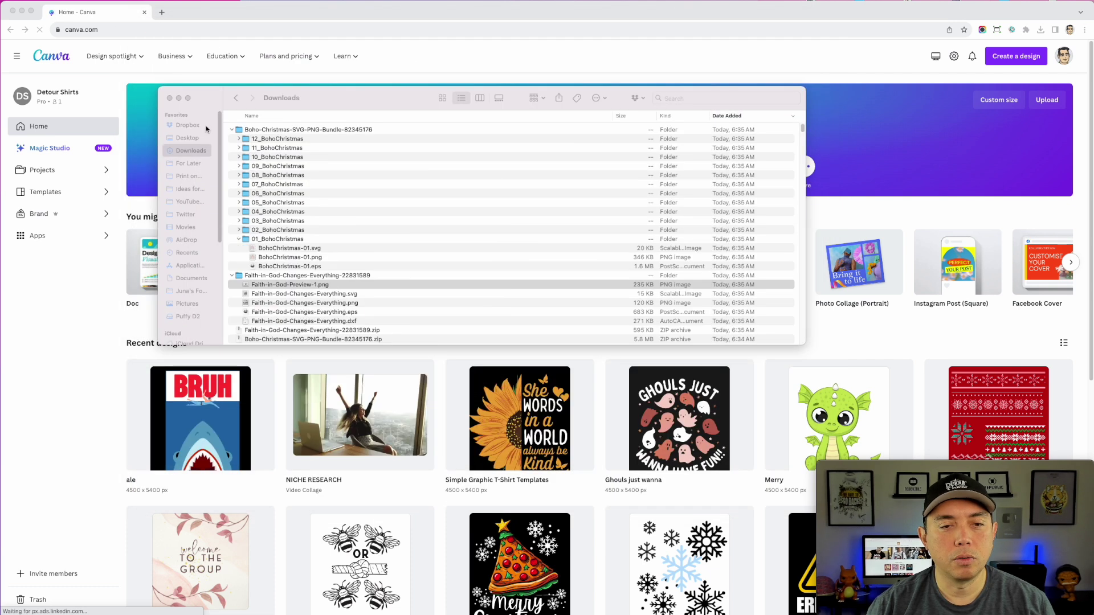
double_click(328, 303)
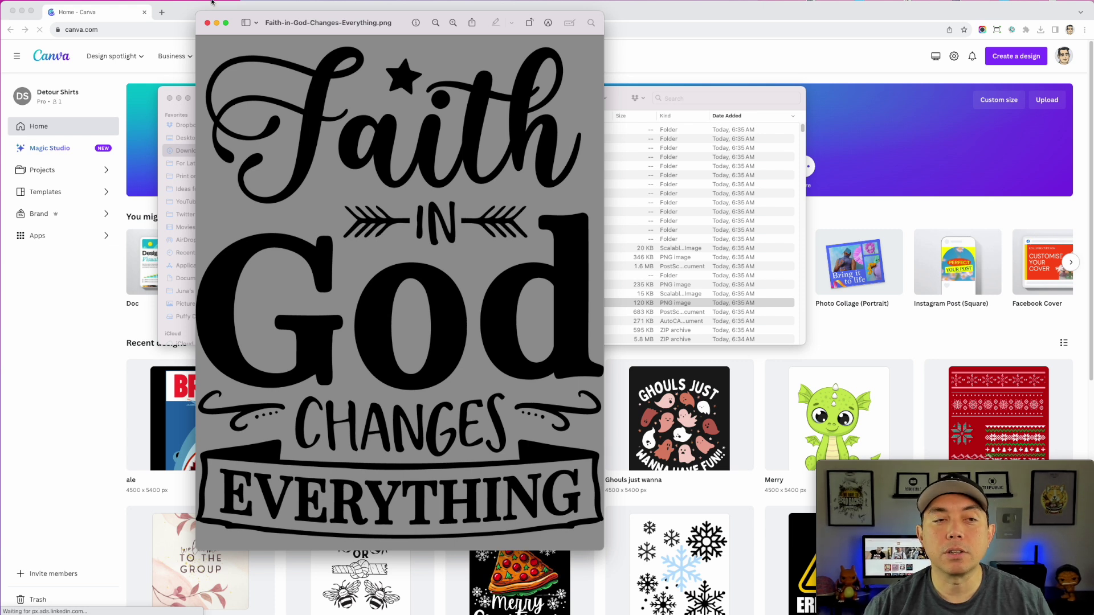
left_click(207, 23)
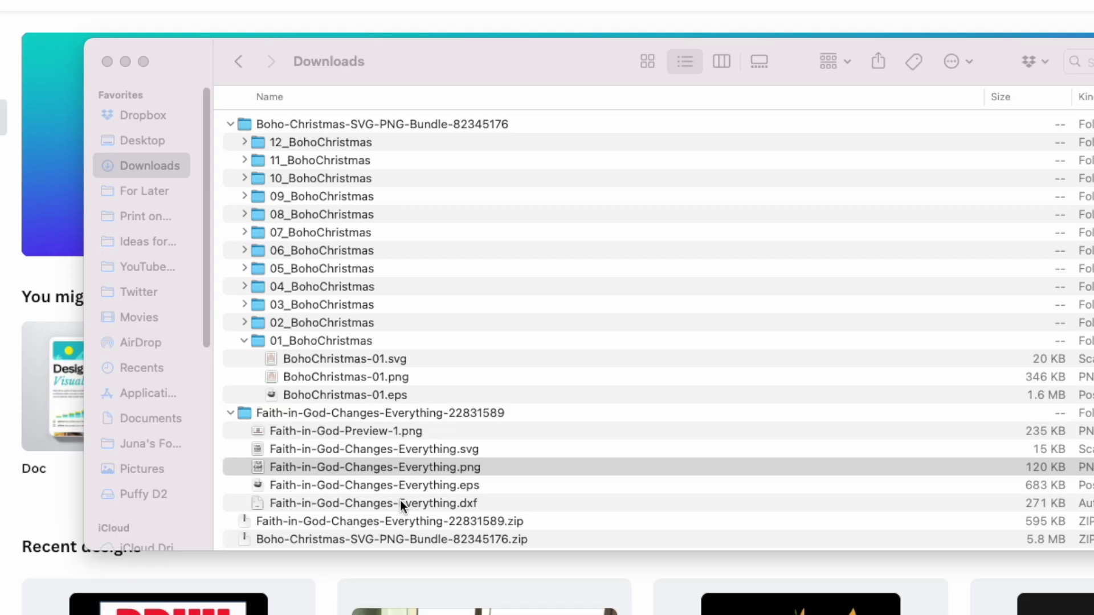
Close the Downloads window and create a new custom-size Canva design of 4500 × 5400 px
left_click(450, 450)
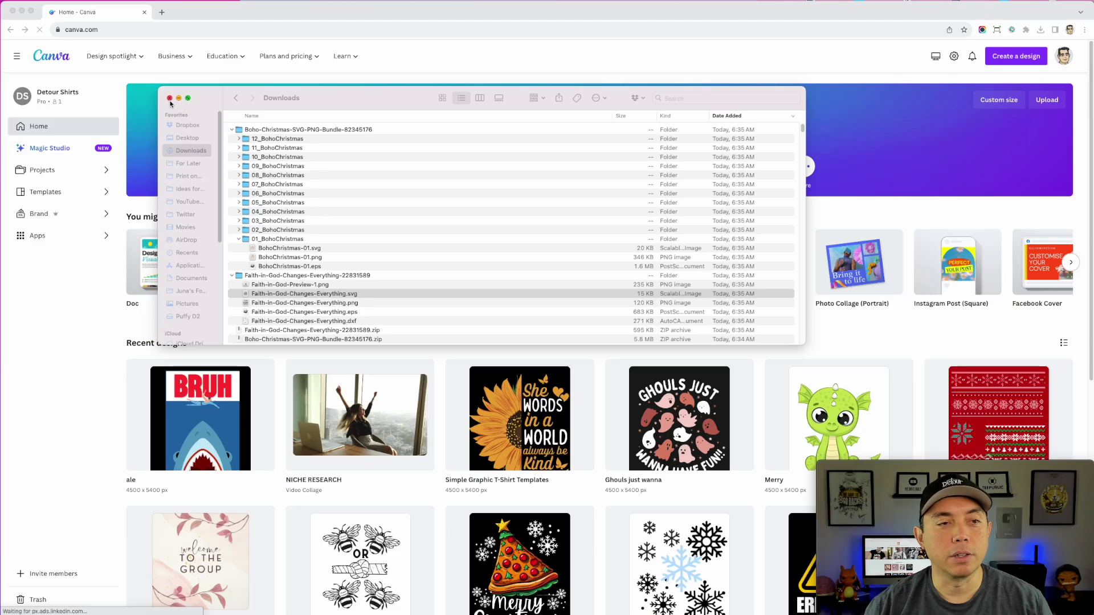
left_click(169, 98)
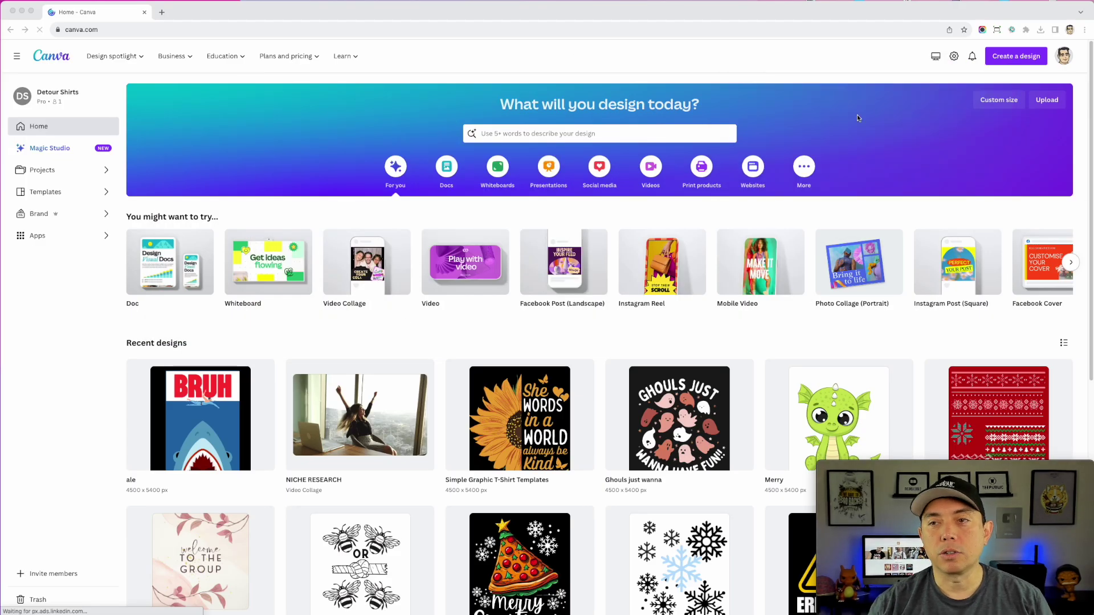
left_click(1004, 56)
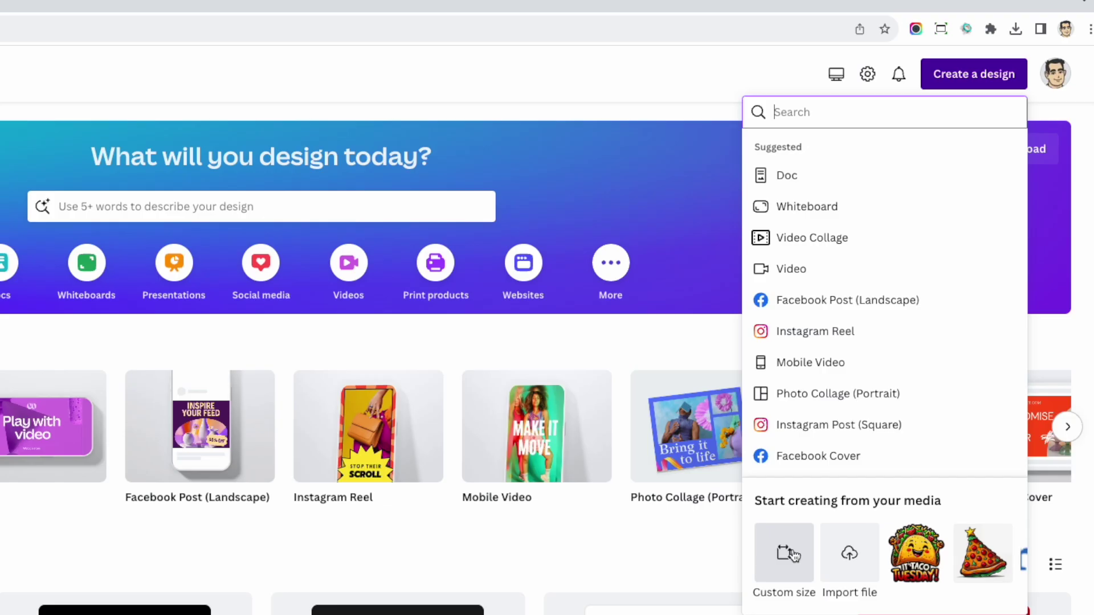
left_click(915, 335)
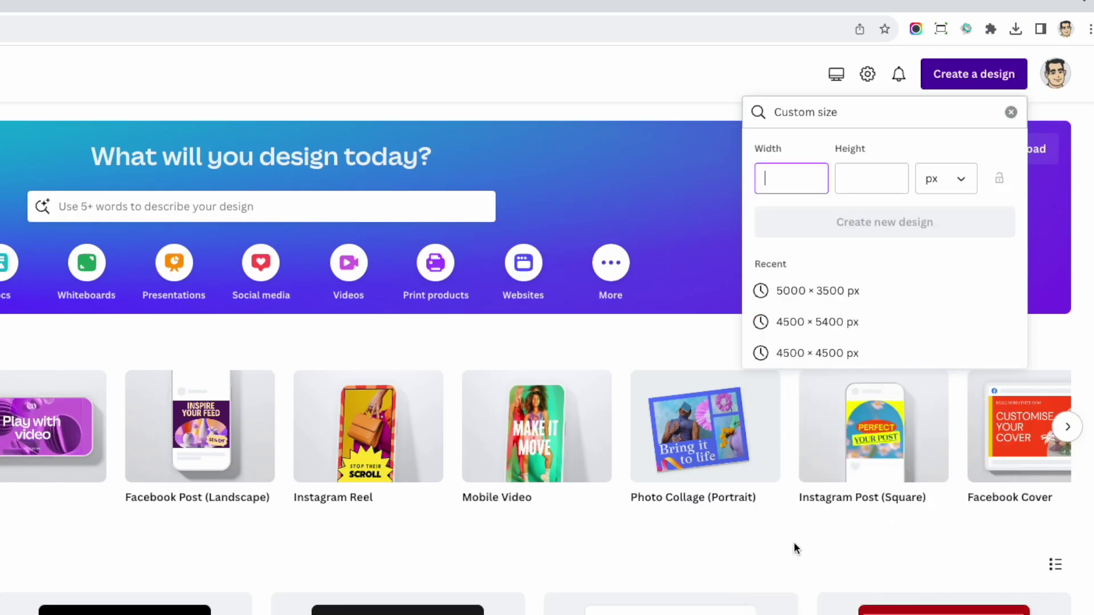
left_click(779, 324)
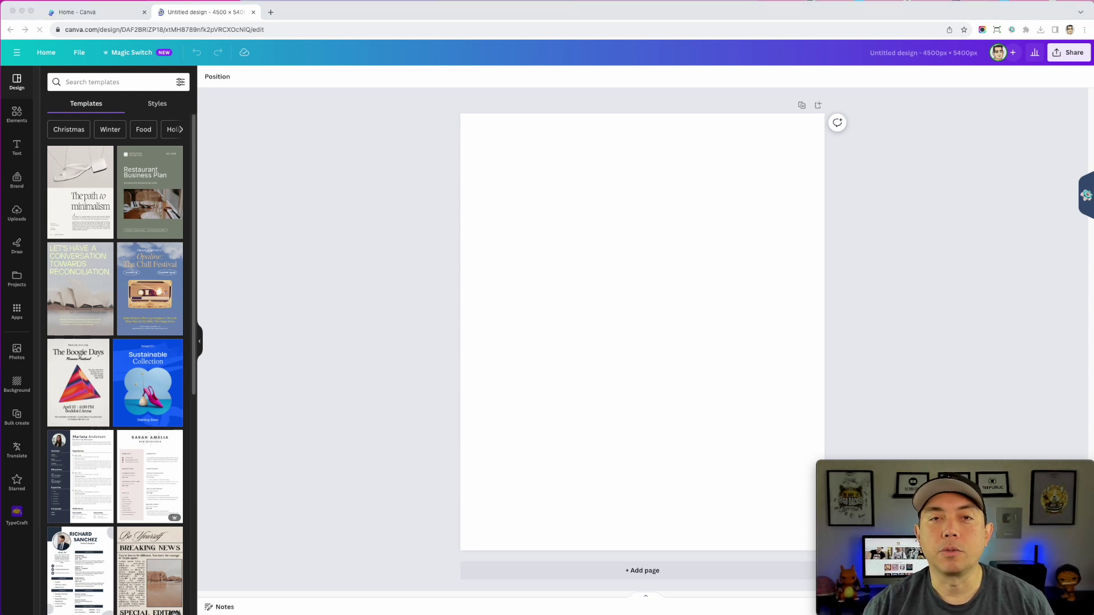
Place Faith-in-God-Changes-Everything.svg on the blank page, enlarge it to about three quarters of the page width and move it to the upper part
left_click_drag(703, 251, 661, 252)
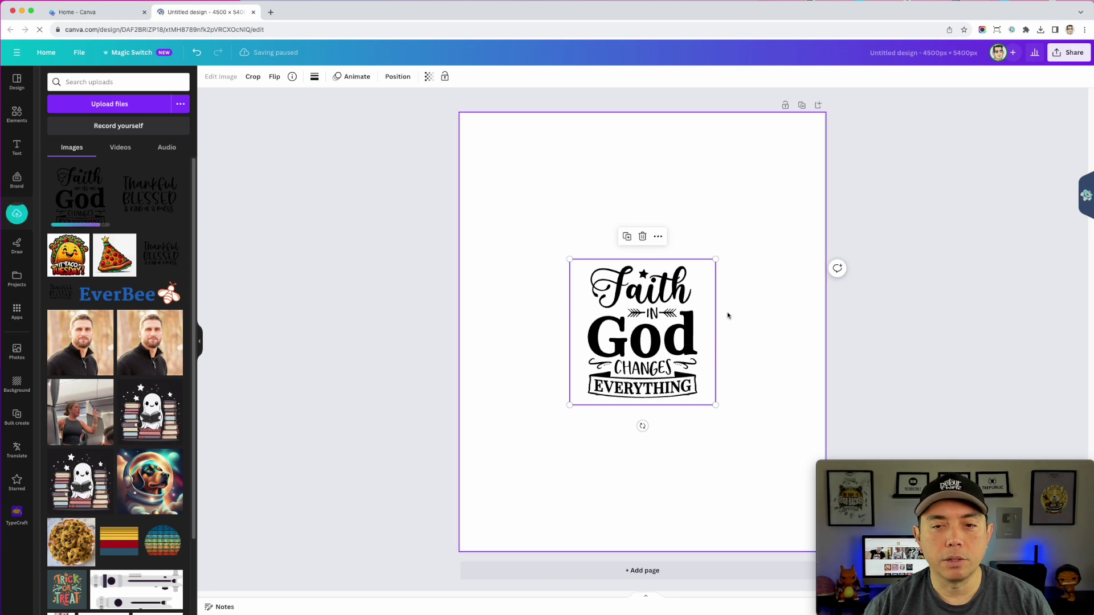
left_click_drag(716, 259, 808, 166)
left_click_drag(730, 219, 654, 188)
left_click_drag(736, 376, 761, 425)
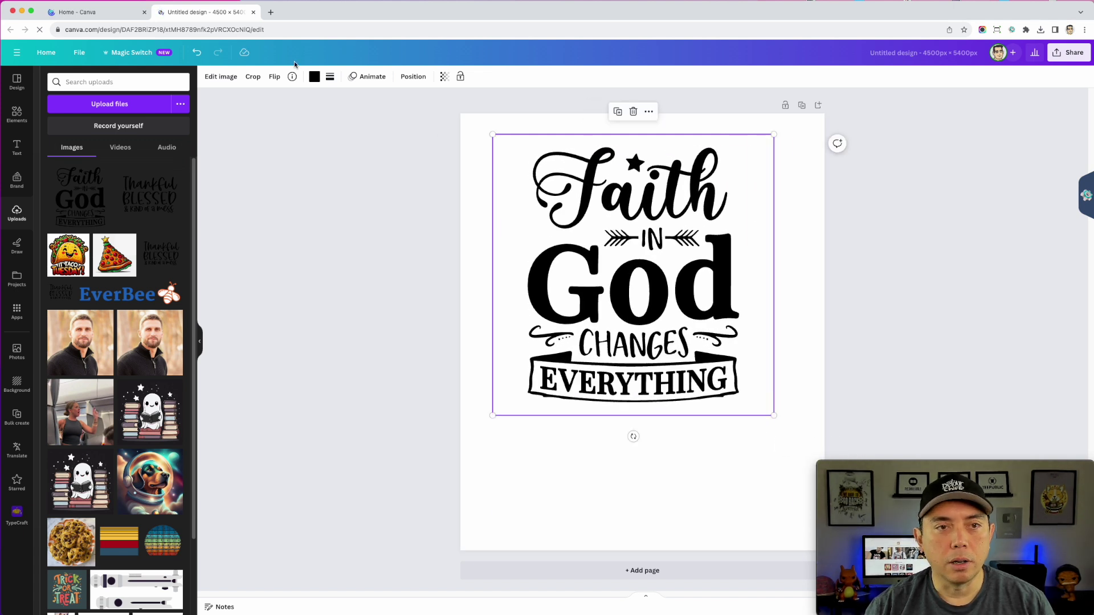
Recolor the Faith in God graphic with the magenta from the Detour Shirts brand palette
left_click(314, 77)
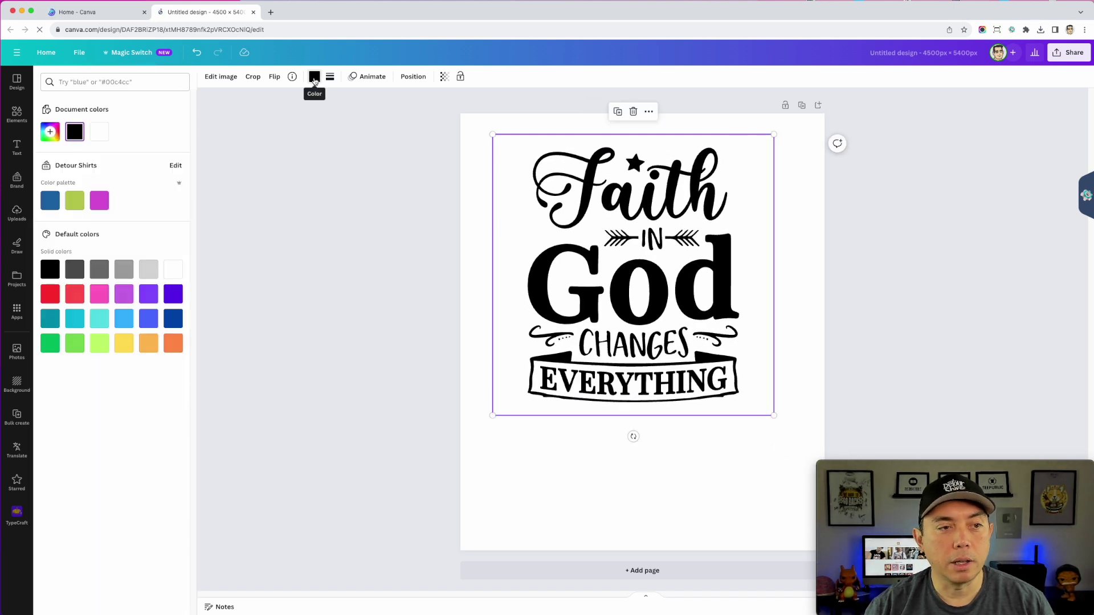
left_click(98, 201)
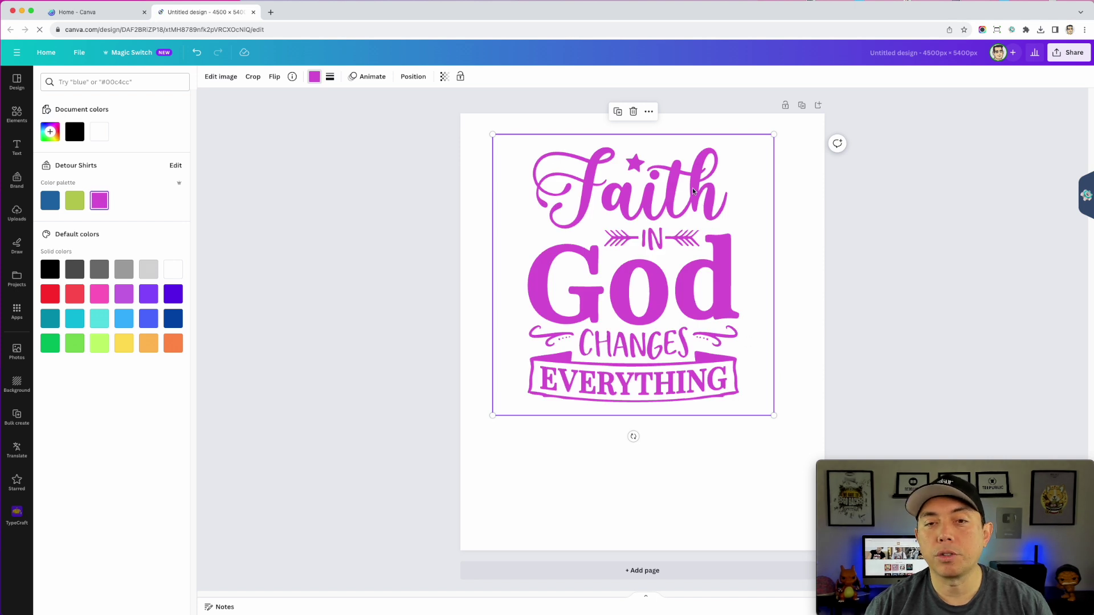
left_click(580, 203)
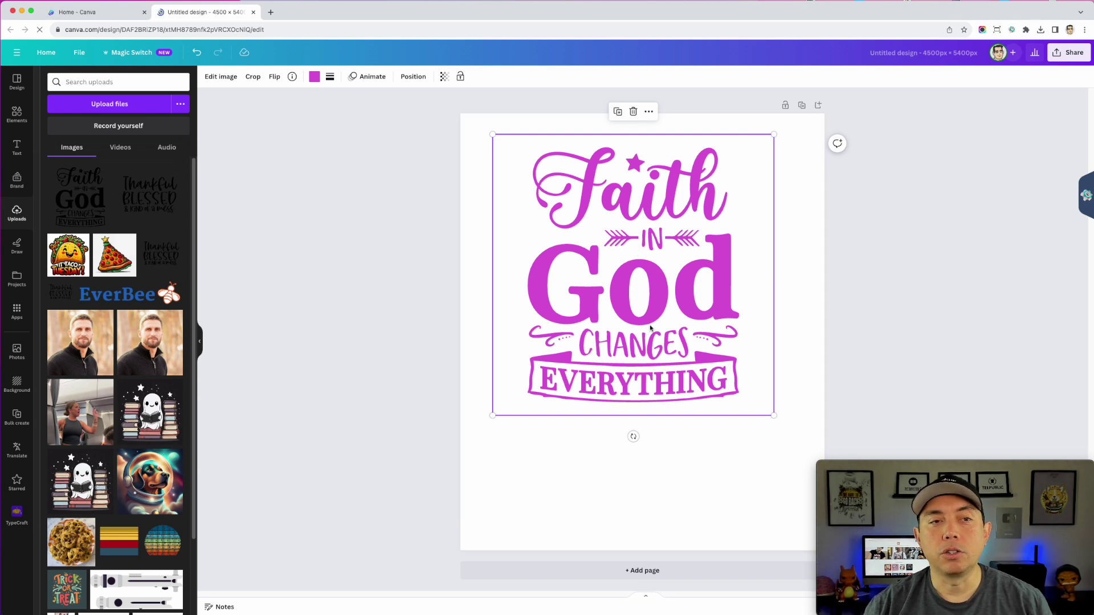
Crop the magenta graphic so only the words "Faith in God" remain, cutting off "Changes Everything"
left_click(255, 76)
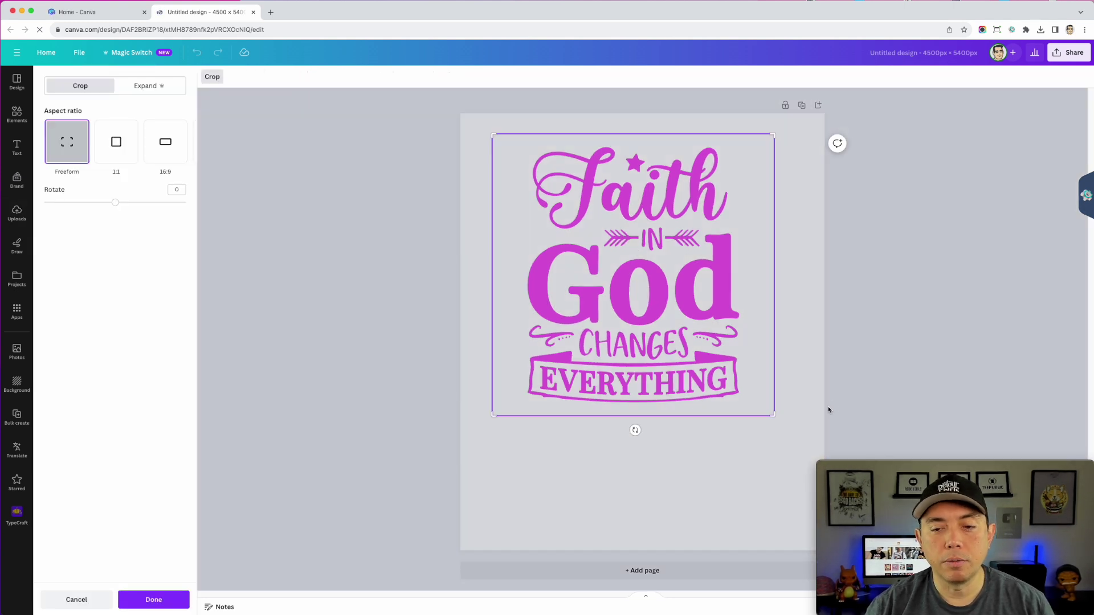
left_click_drag(772, 416, 776, 231)
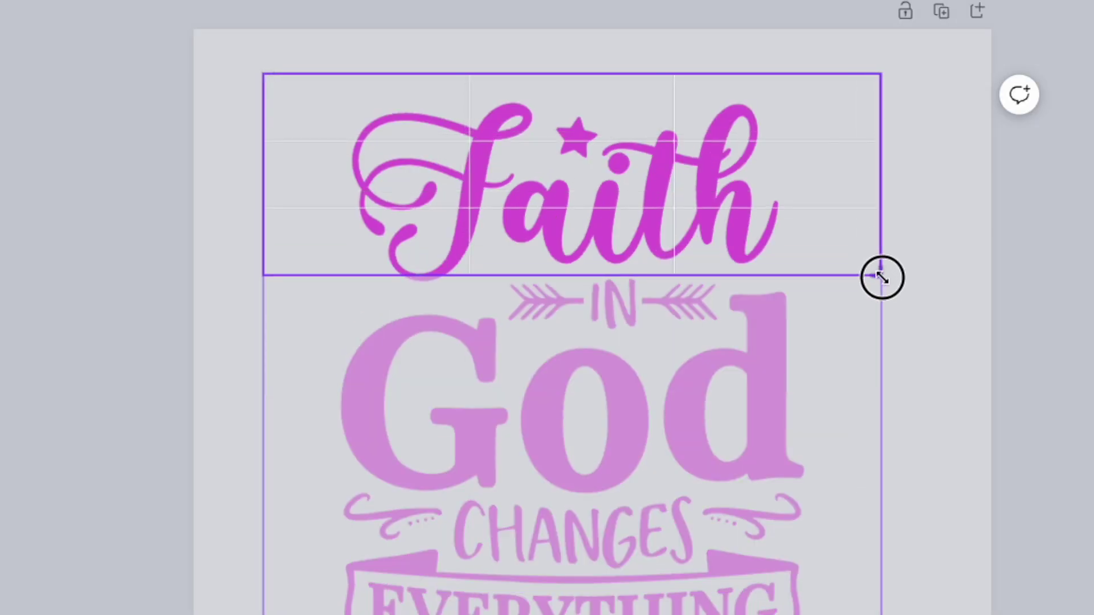
left_click_drag(884, 287, 906, 491)
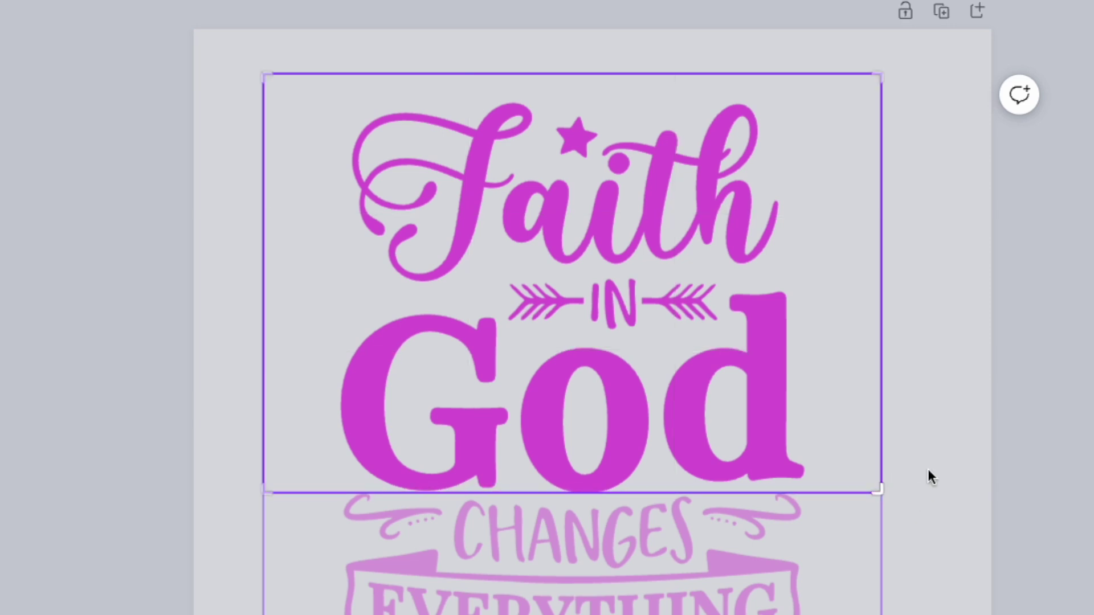
left_click(956, 393)
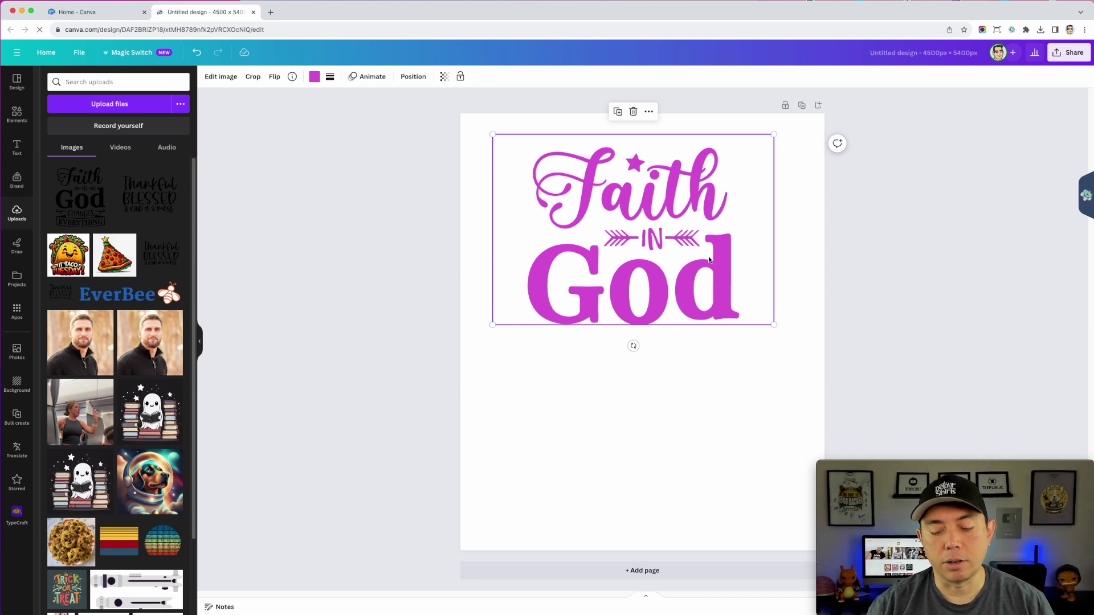
Replace the cropped graphic with the downloaded Merry & Bright rainbow design, sized about three quarters of the page width in the page's upper part
key("Delete")
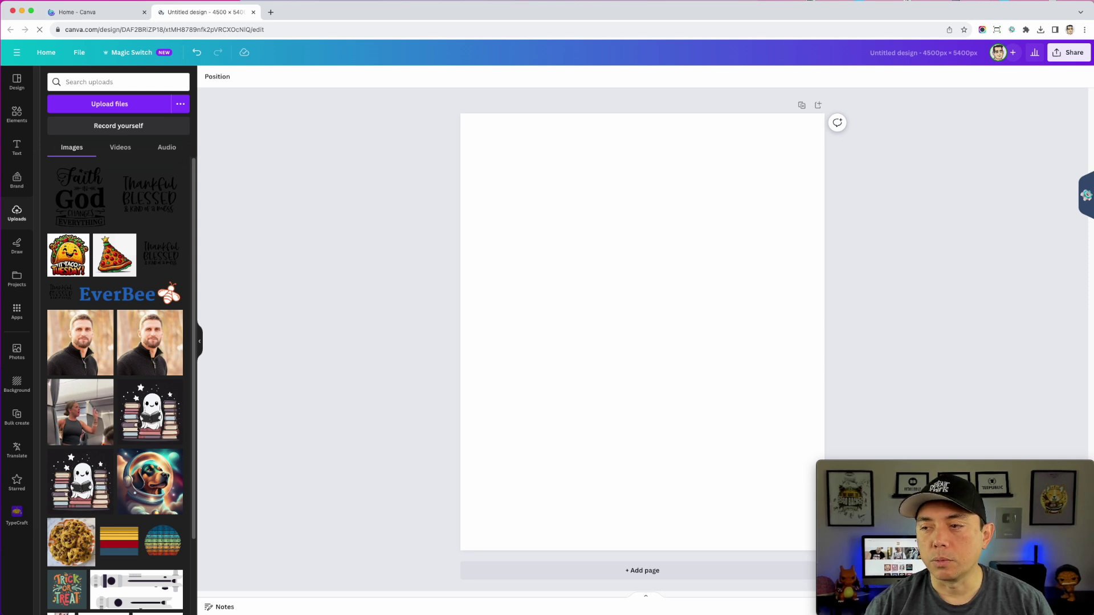
left_click_drag(1091, 238, 608, 239)
left_click_drag(716, 259, 848, 122)
left_click_drag(686, 219, 608, 231)
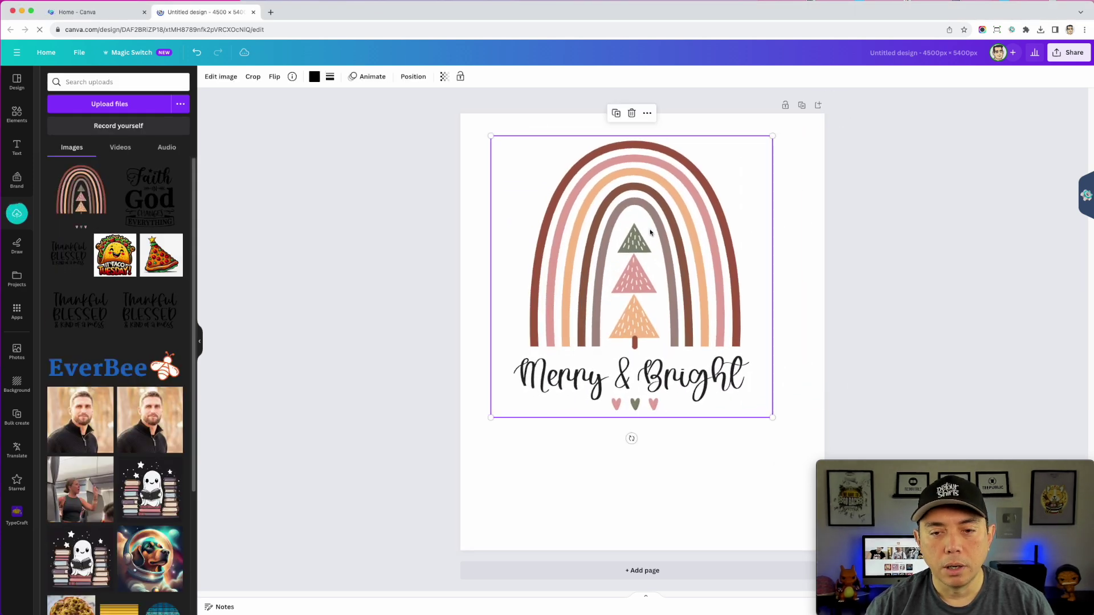
left_click_drag(734, 248, 733, 259)
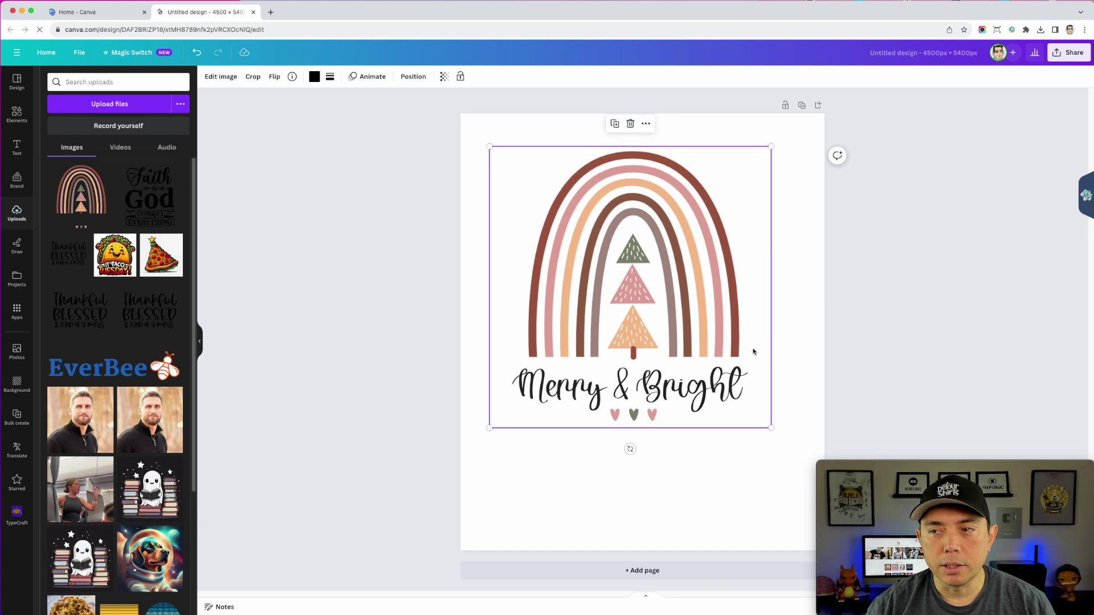
Try the Detour Shirts palette's magenta on the Merry & Bright graphic, then restore its original colors by choosing black
left_click(313, 77)
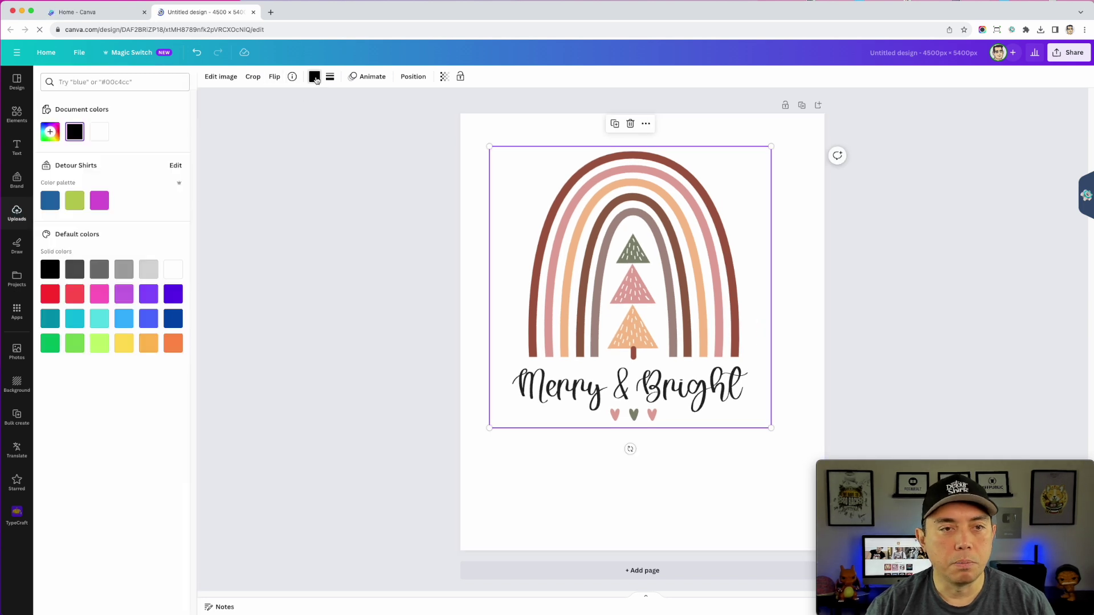
left_click(100, 200)
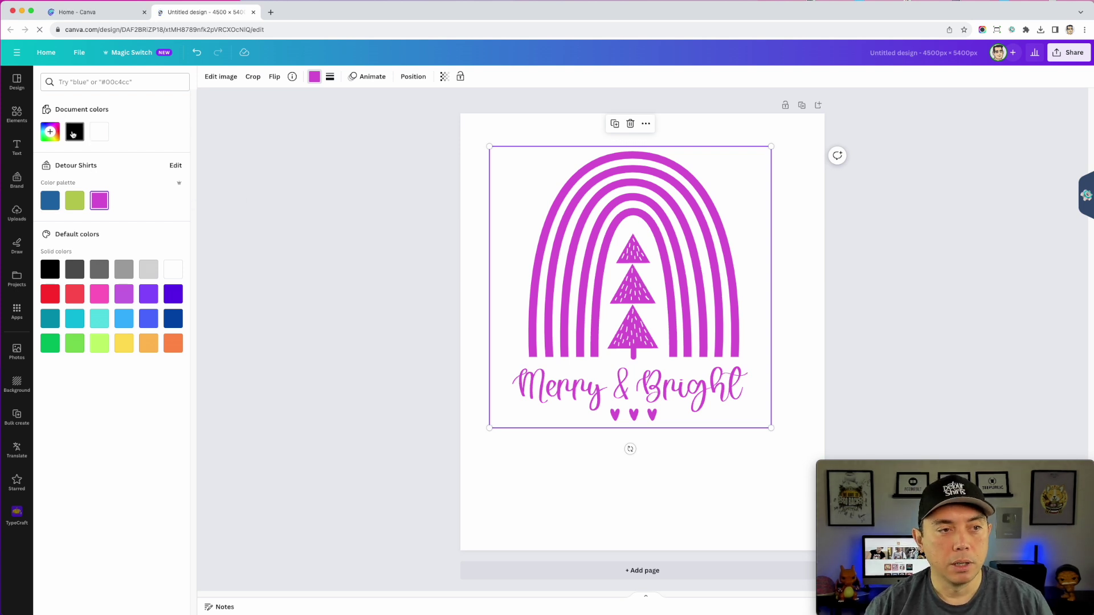
left_click(75, 132)
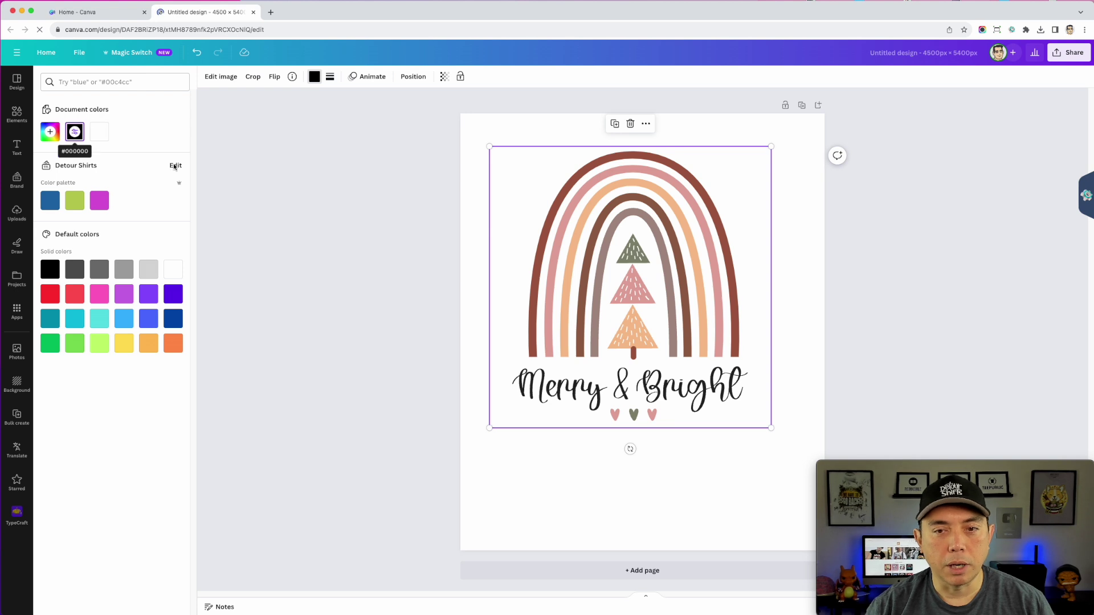
left_click(715, 227)
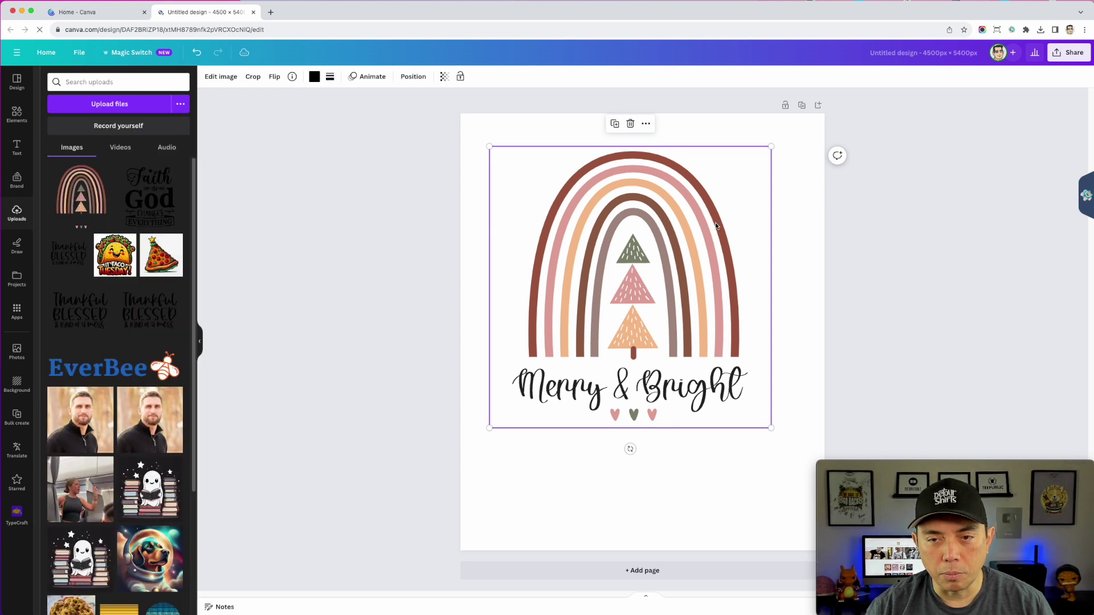
double_click(714, 265)
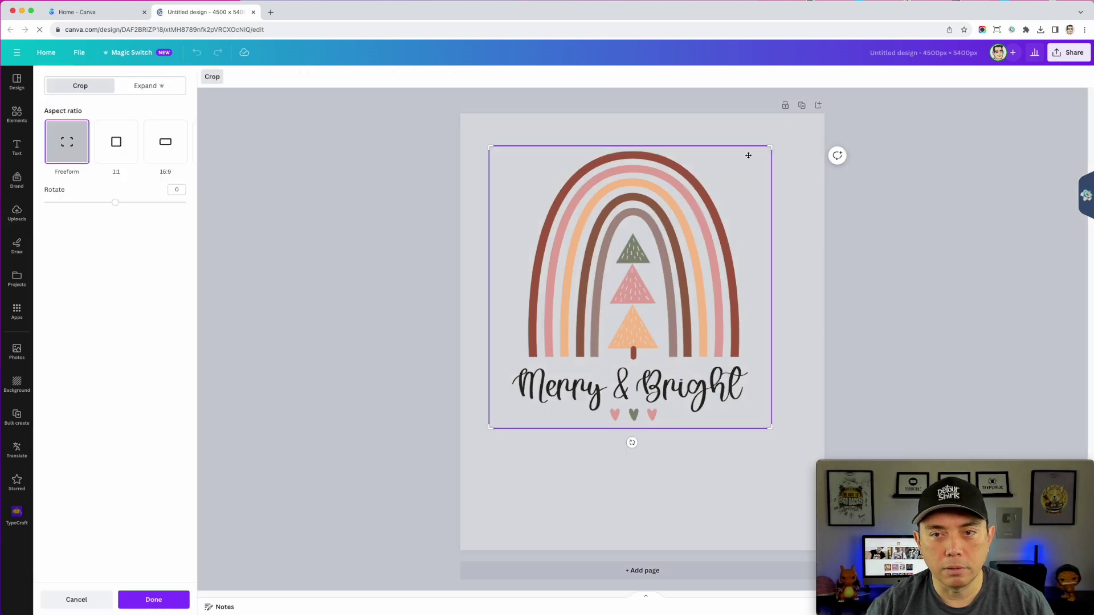
left_click(702, 127)
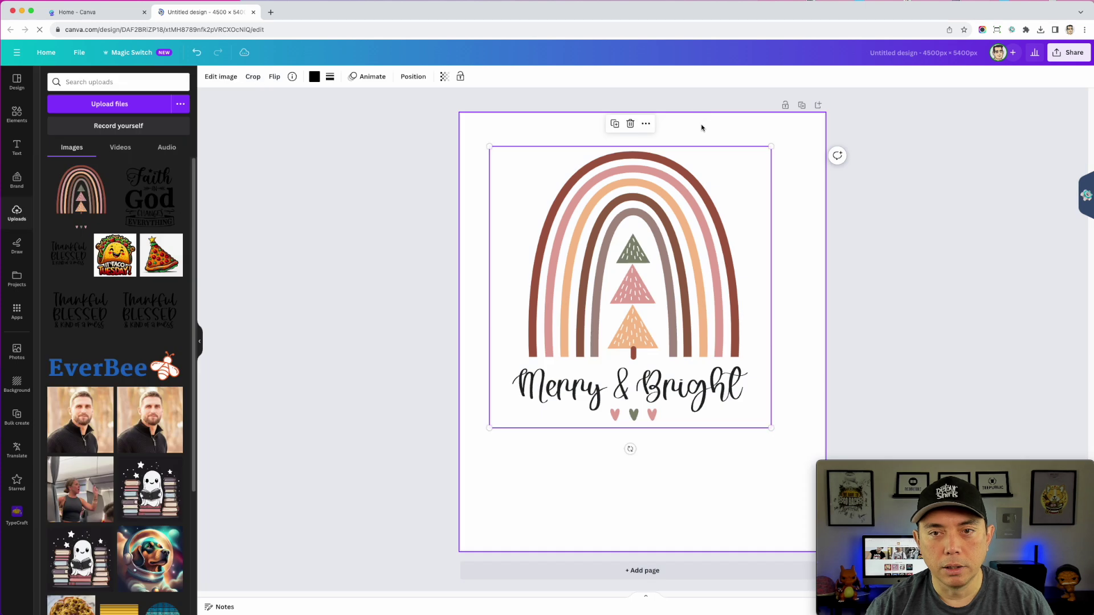
Try default colors such as light green and deep violet on the Merry & Bright graphic, then restore its original colors with black #000000
left_click(314, 77)
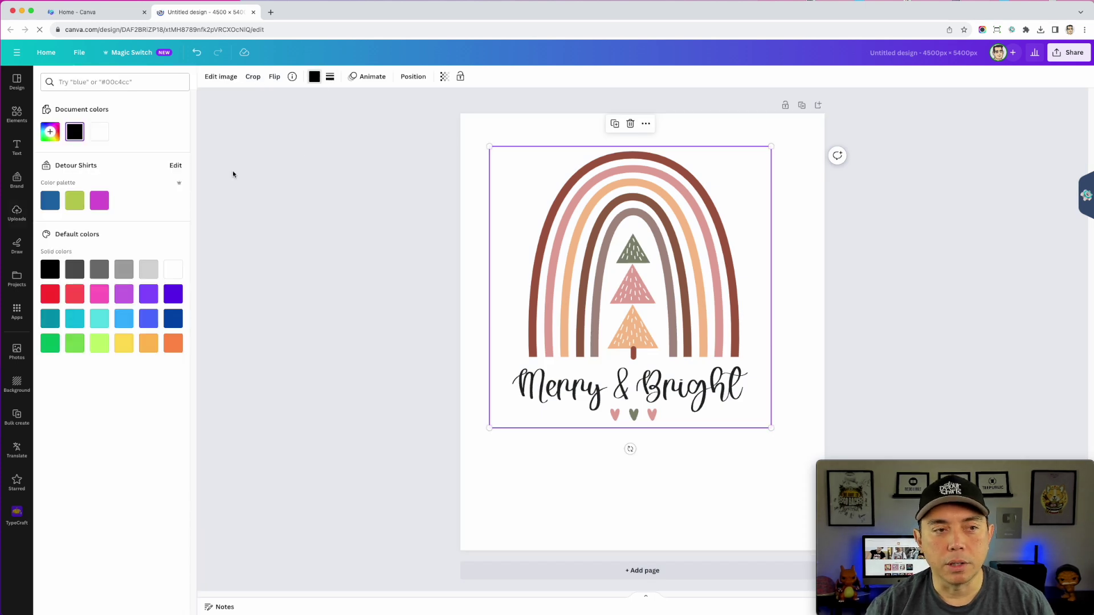
left_click(123, 268)
left_click(148, 293)
left_click(99, 343)
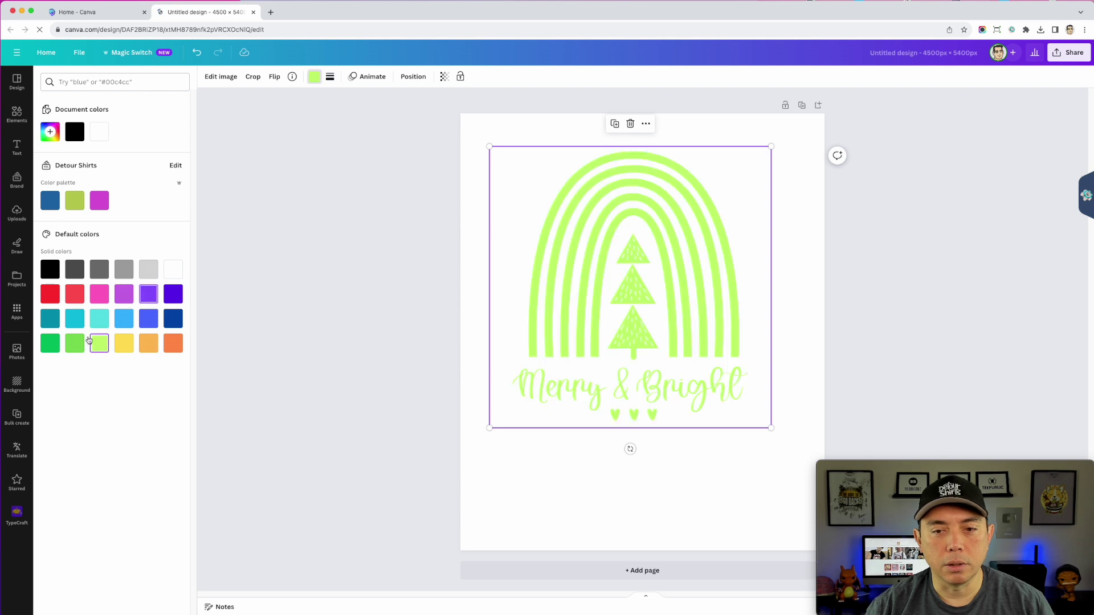
left_click(175, 294)
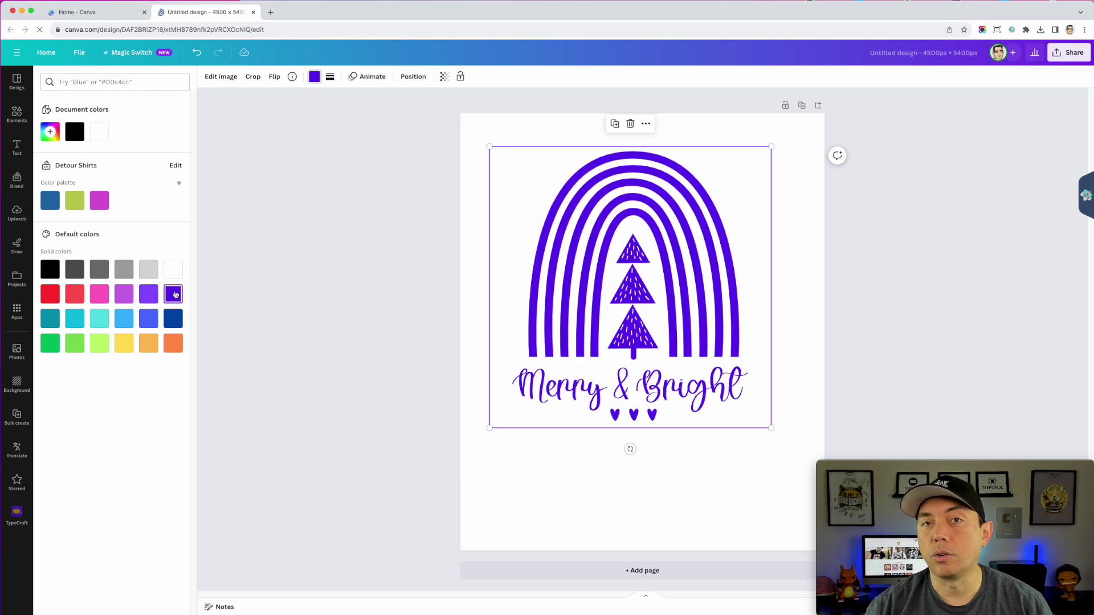
left_click(74, 131)
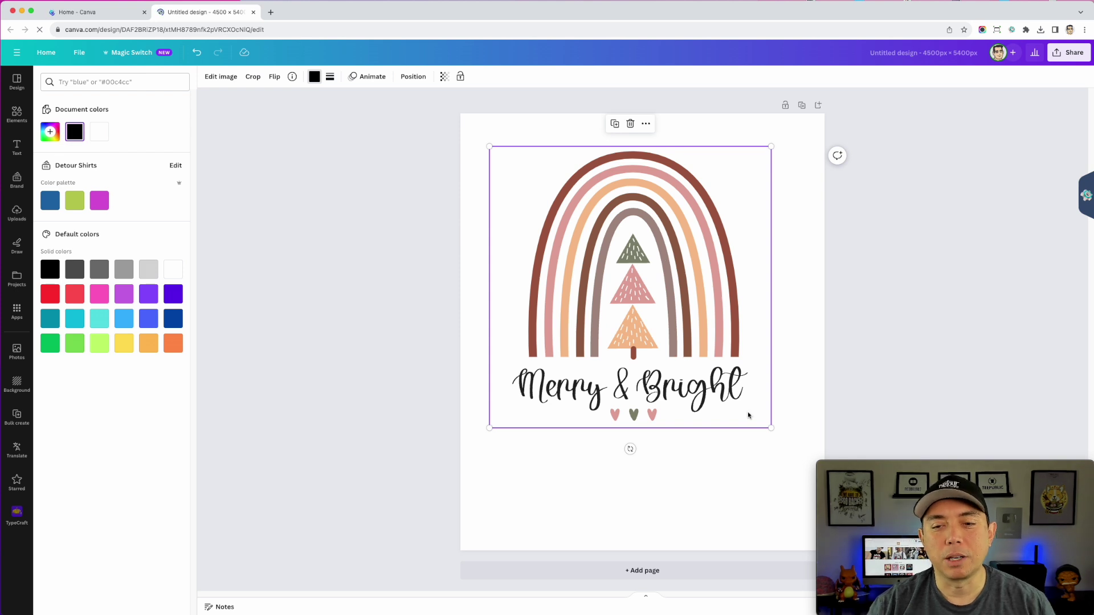
Enlarge the Merry & Bright graphic slightly, extending it toward the lower part of the page
left_click_drag(771, 428, 808, 465)
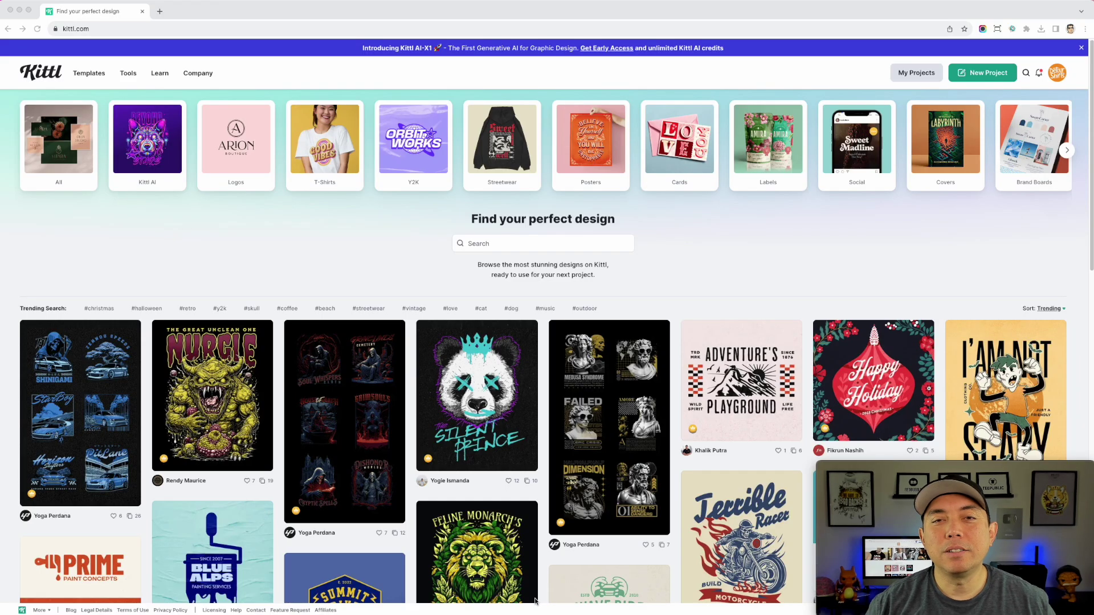
Switch to Kittl and create a new project with the 4500 × 5400 px T-Shirt print-on-demand preset
left_click(977, 75)
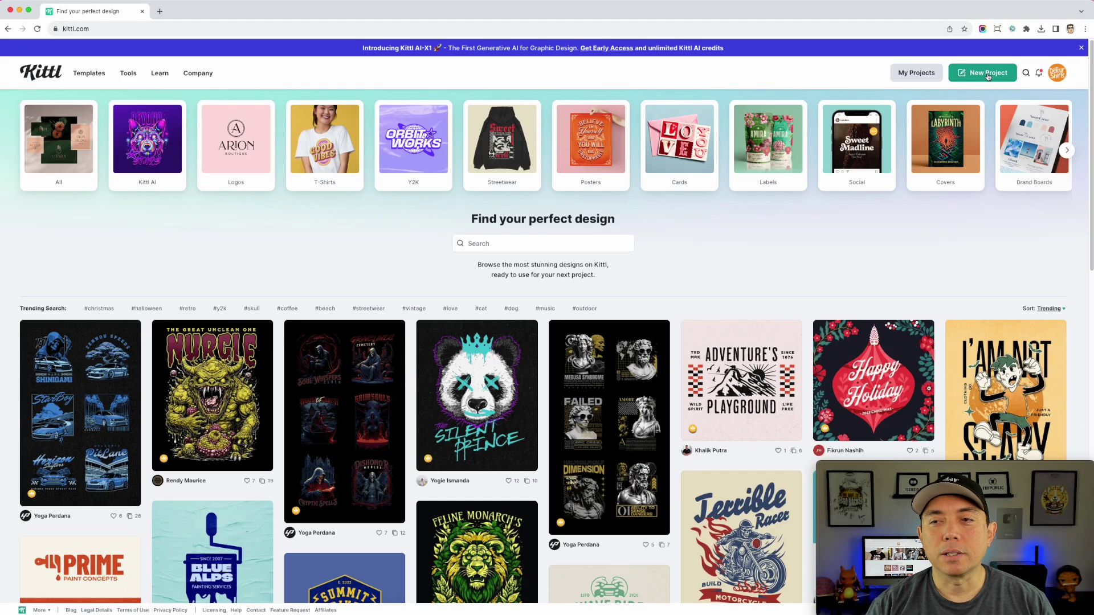
left_click(977, 74)
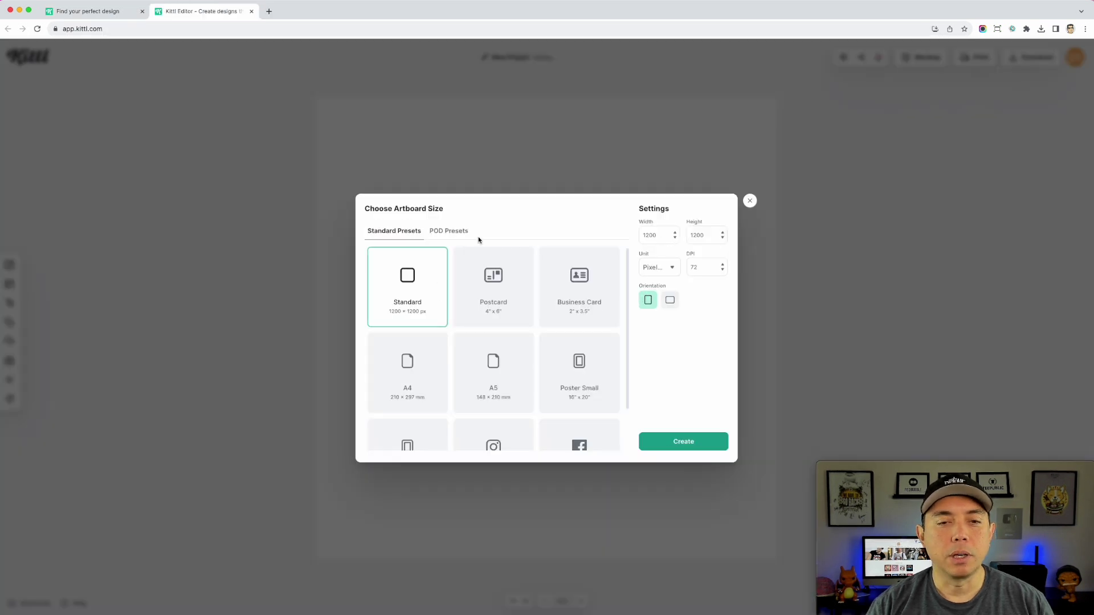
left_click(448, 231)
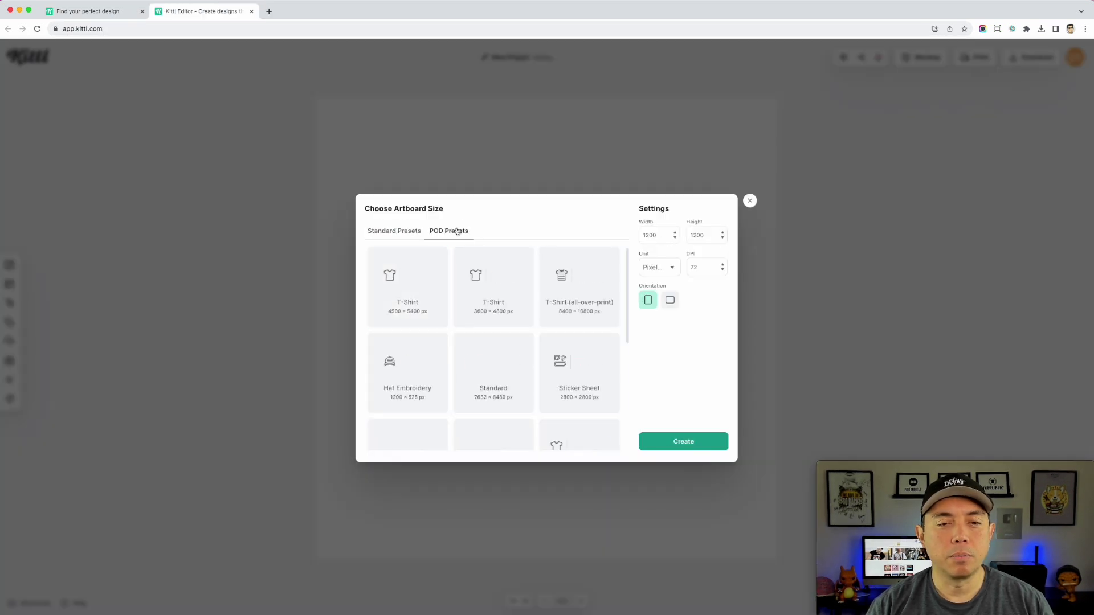
left_click(410, 288)
left_click(687, 439)
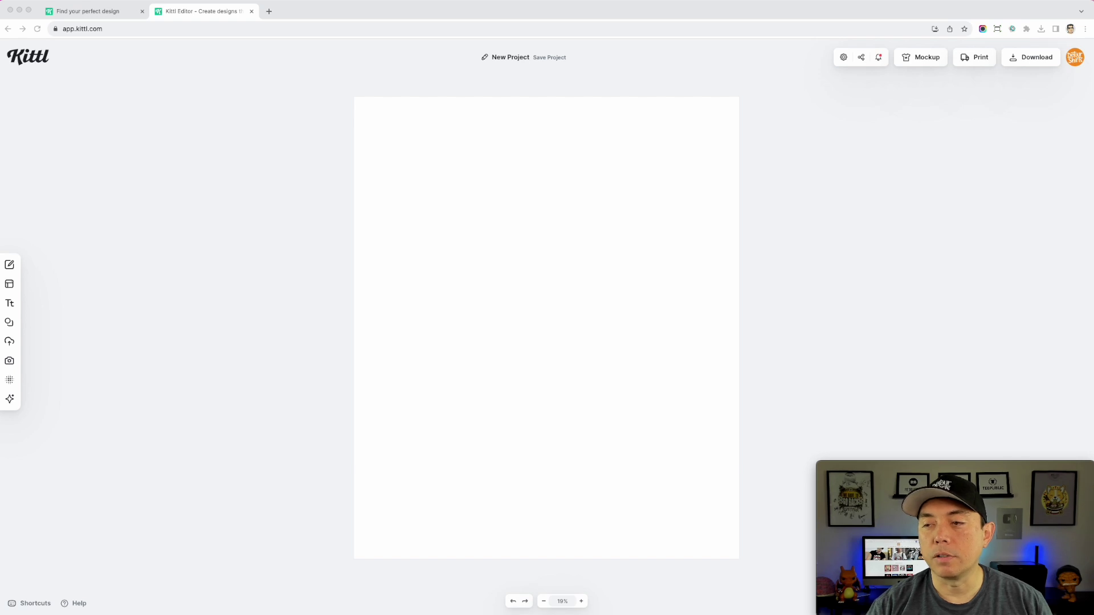
Place the Faith in God graphic on the artboard, enlarge it to about half the artboard width and move it to the upper middle
left_click(547, 265)
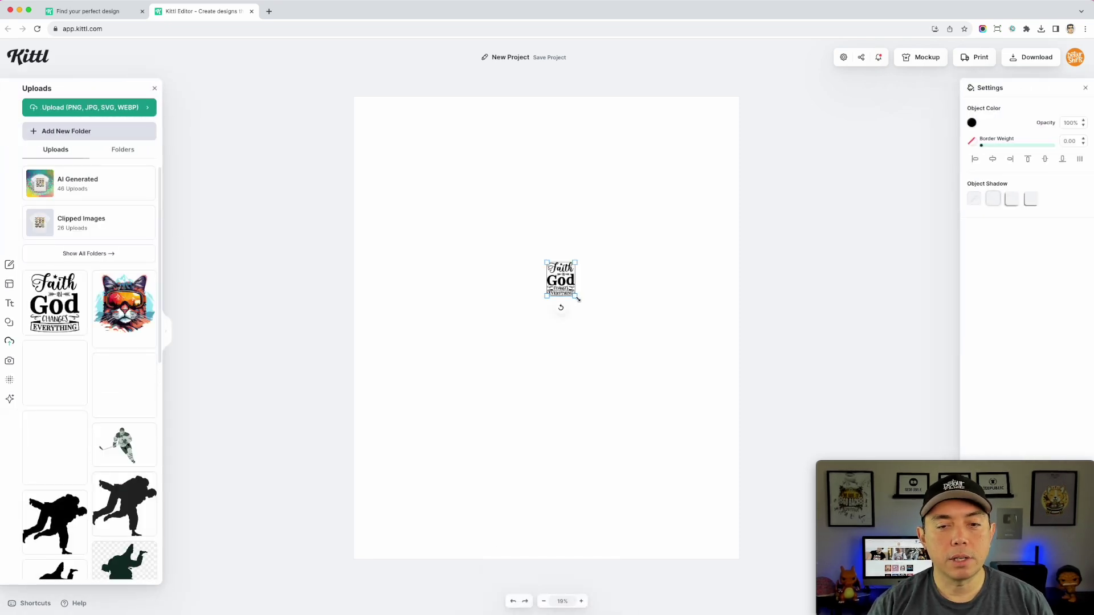
left_click_drag(628, 382, 734, 492)
left_click_drag(689, 393, 606, 292)
Recolor the Faith in God graphic pure red, RGB 255, 0, 0
left_click(971, 123)
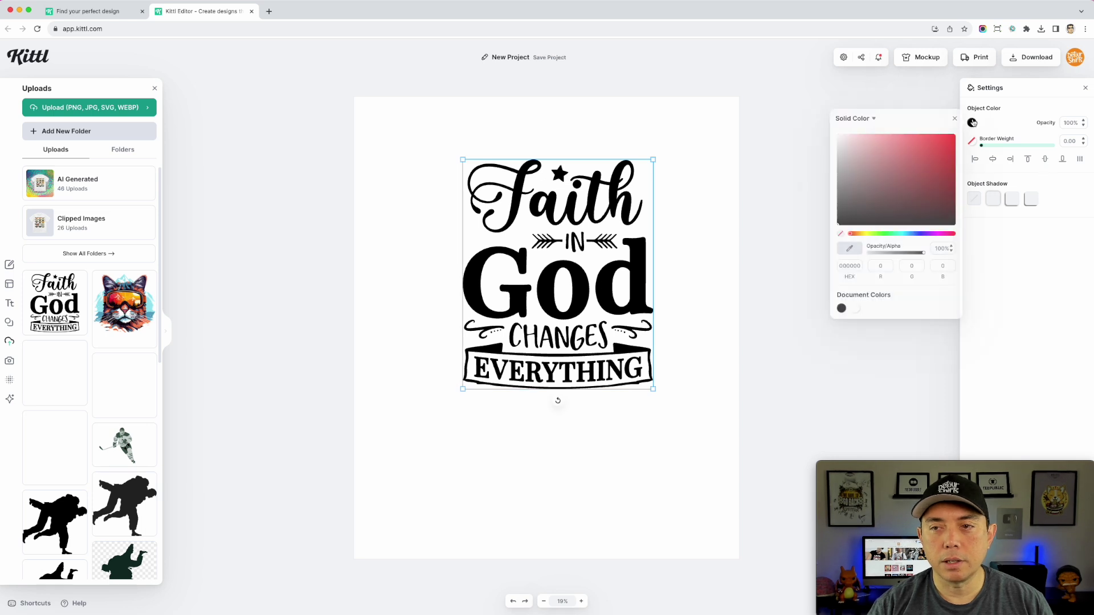
left_click(948, 147)
mouse_move(947, 146)
left_mouse_down()
mouse_move(942, 163)
mouse_move(955, 135)
left_mouse_up()
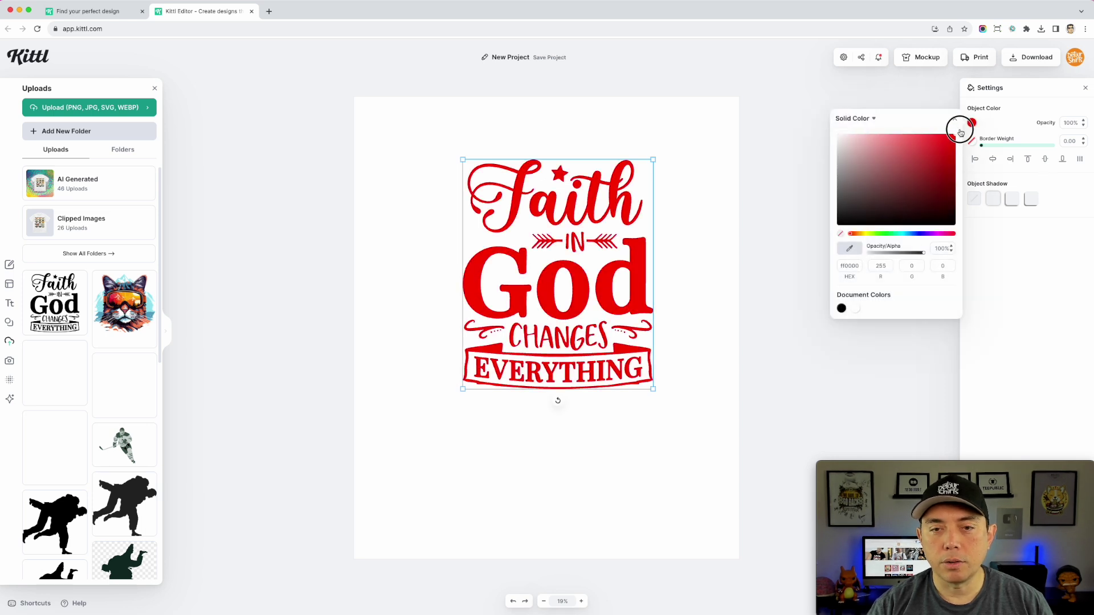
Try to select individual words within the red Faith in God graphic, then clear the selection
left_click(617, 196)
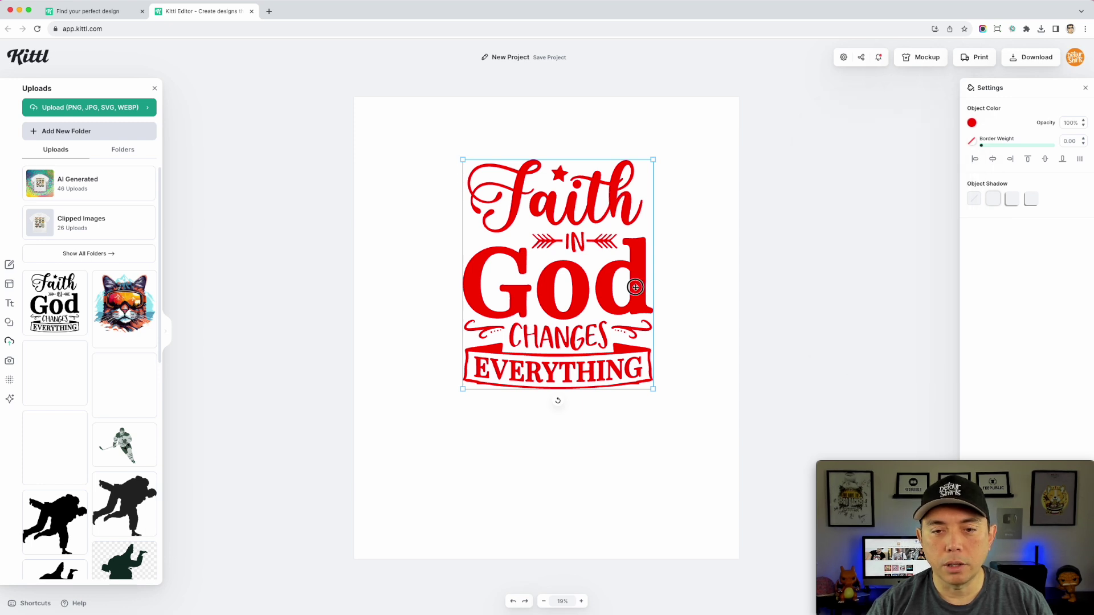
left_click(594, 405)
left_click(543, 282)
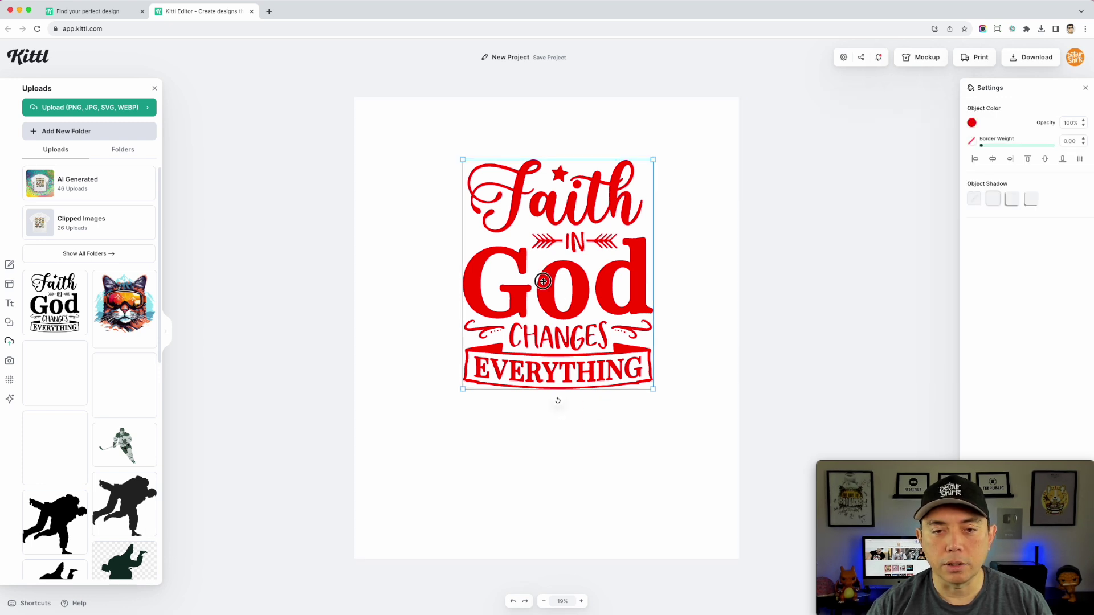
key("Escape")
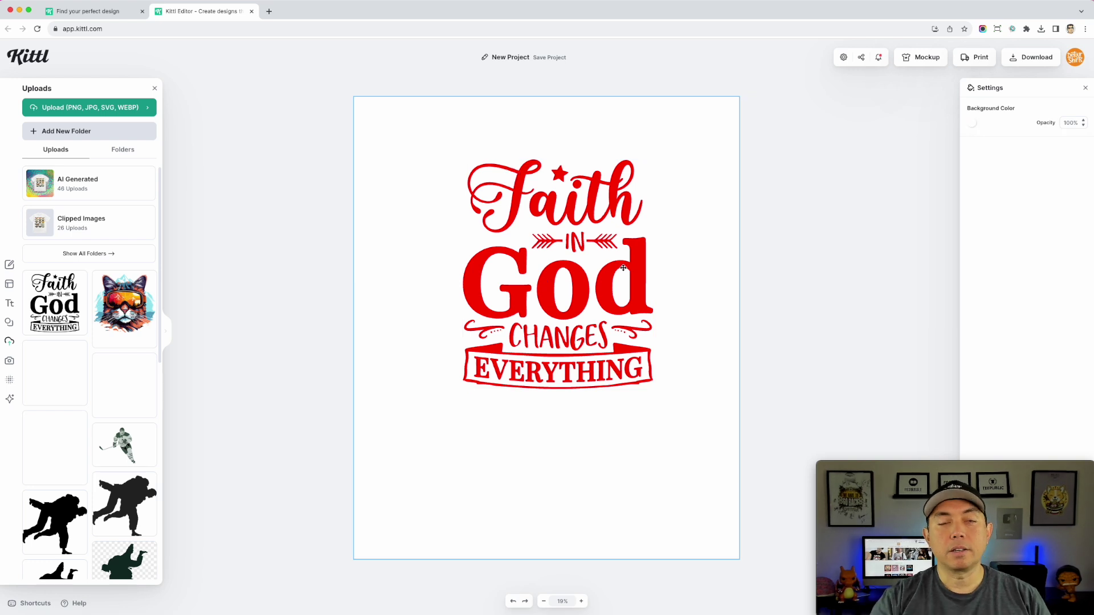
Replace the Faith in God graphic with the Merry & Bright rainbow design, sized about 60% of the artboard width in its upper part
left_click(623, 209)
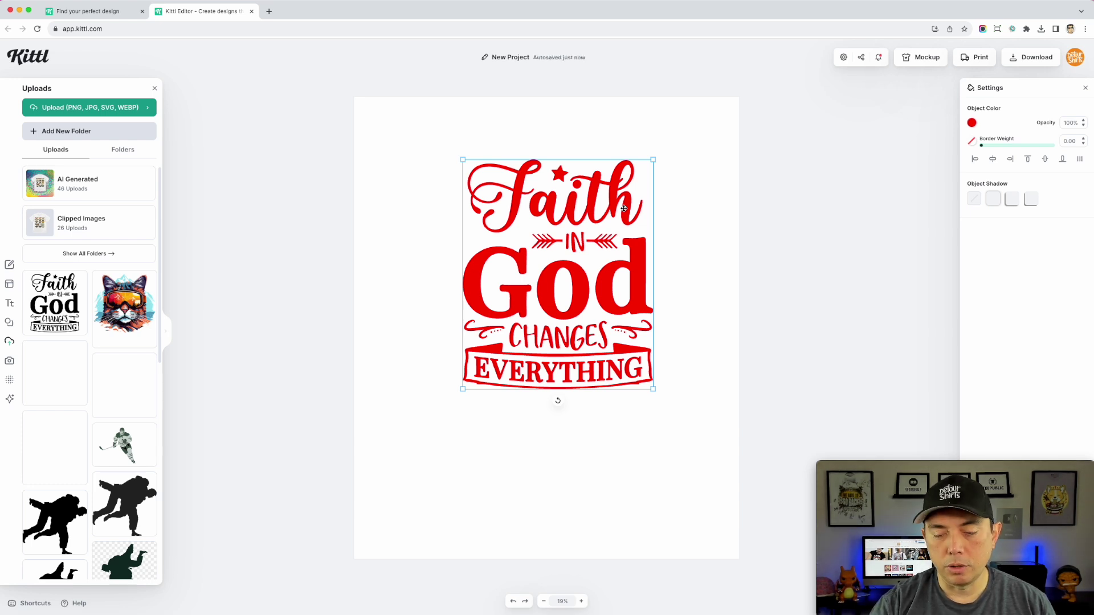
key("Delete")
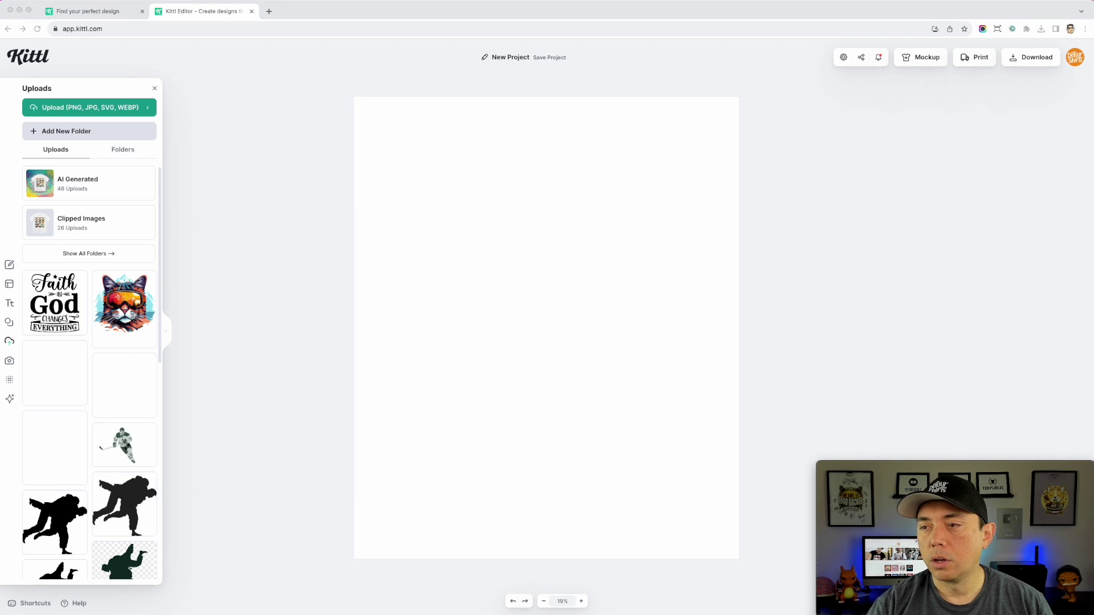
left_click_drag(818, 245, 496, 274)
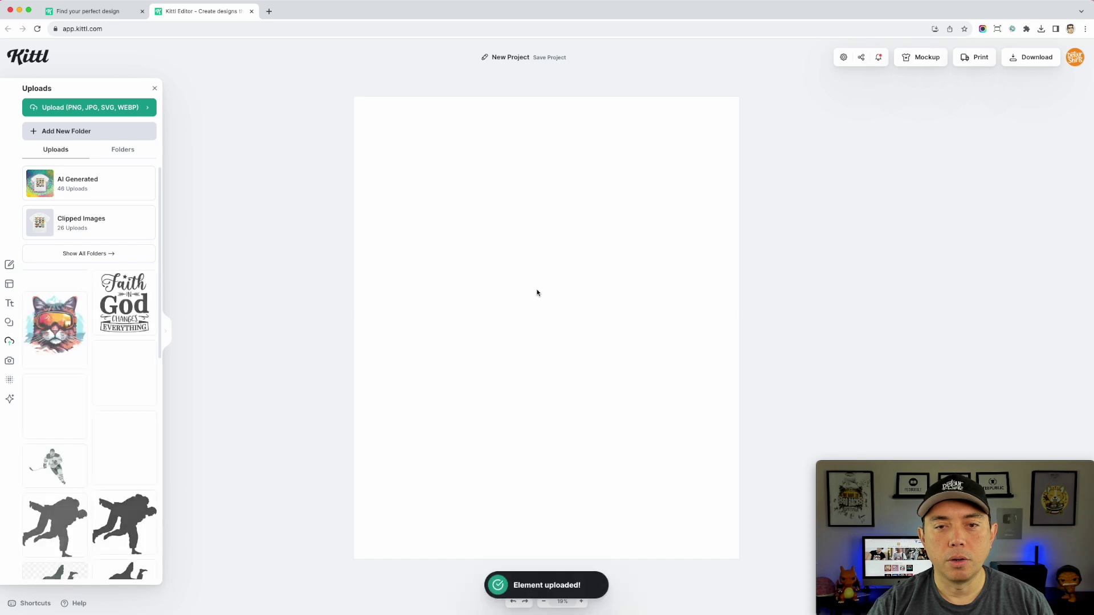
left_click_drag(560, 342, 728, 485)
left_click_drag(677, 376, 583, 240)
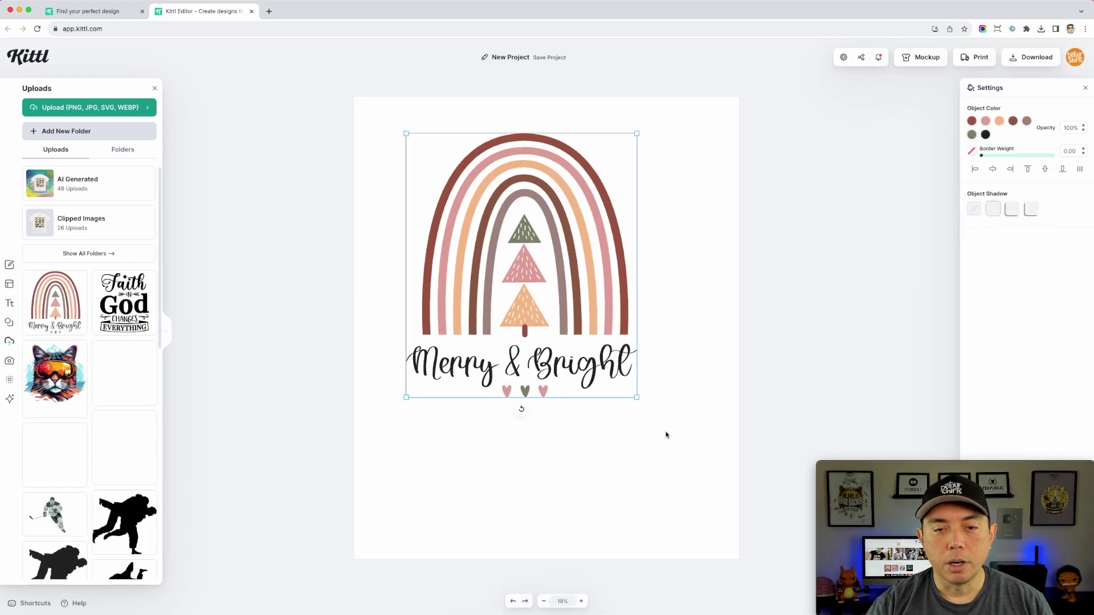
Enlarge the Merry & Bright graphic proportionally to about 80% of the artboard width
left_click(638, 392)
left_click(637, 392)
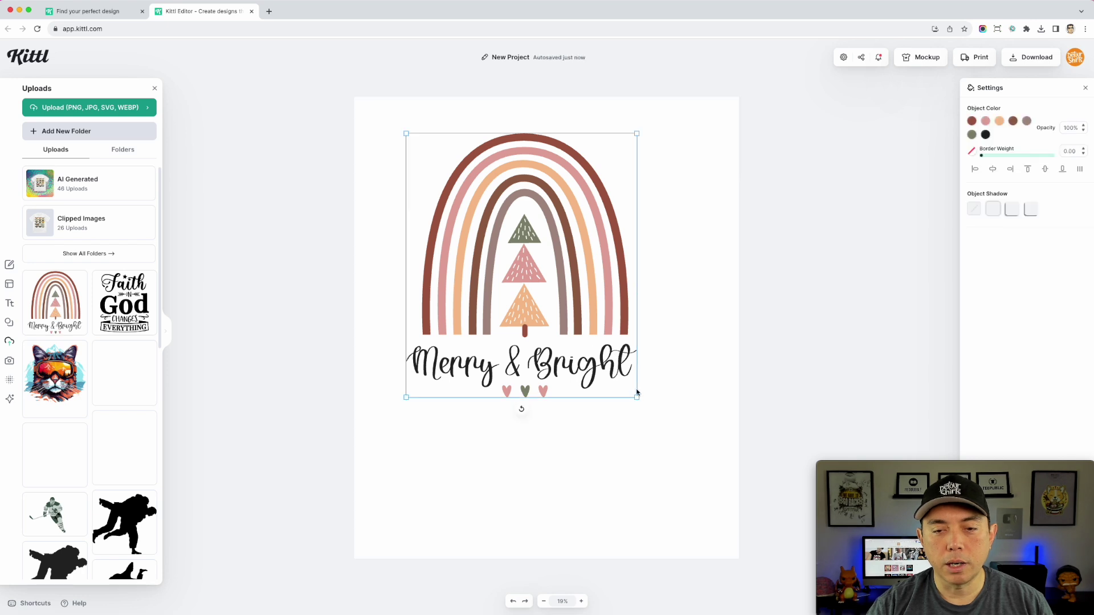
left_click_drag(637, 397, 718, 491)
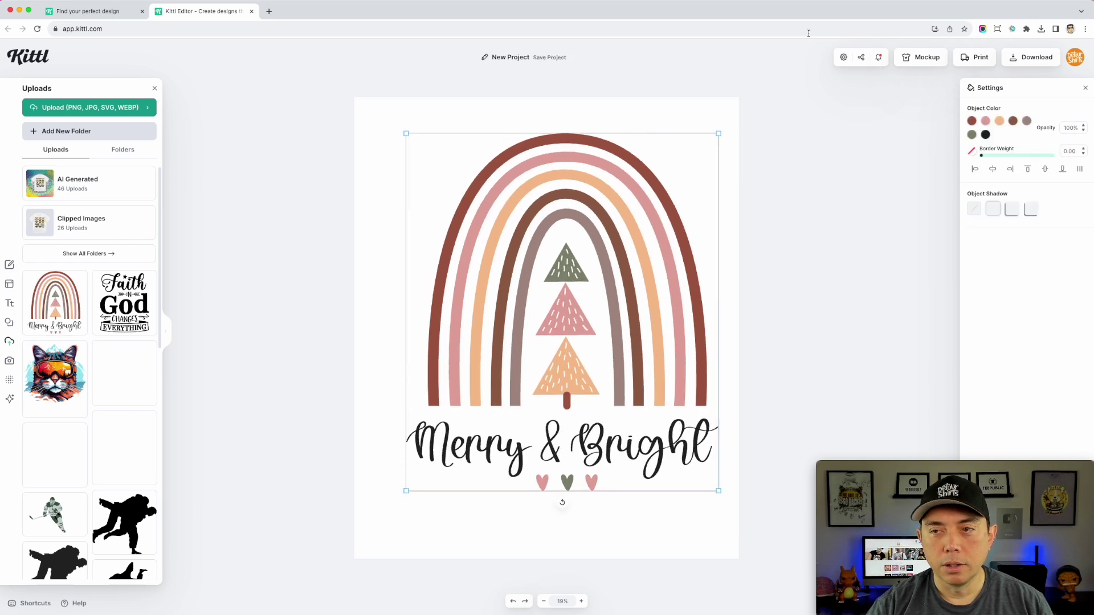
Recolor the outer arch and tree trunk bright red, and the peach arch and lowest tree vivid yellow
left_click(972, 121)
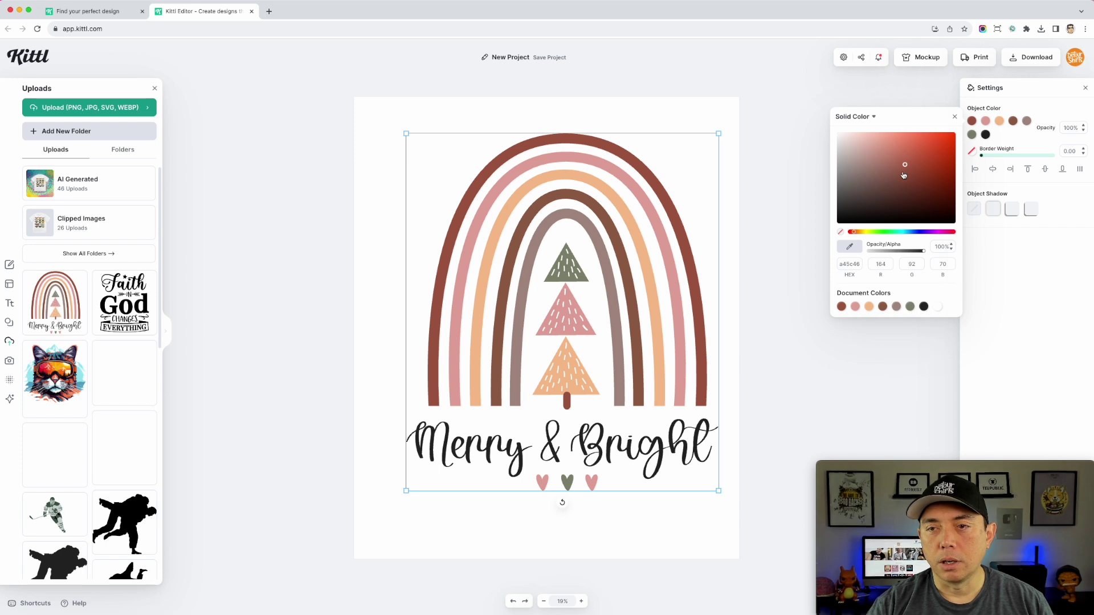
left_click_drag(906, 163, 990, 109)
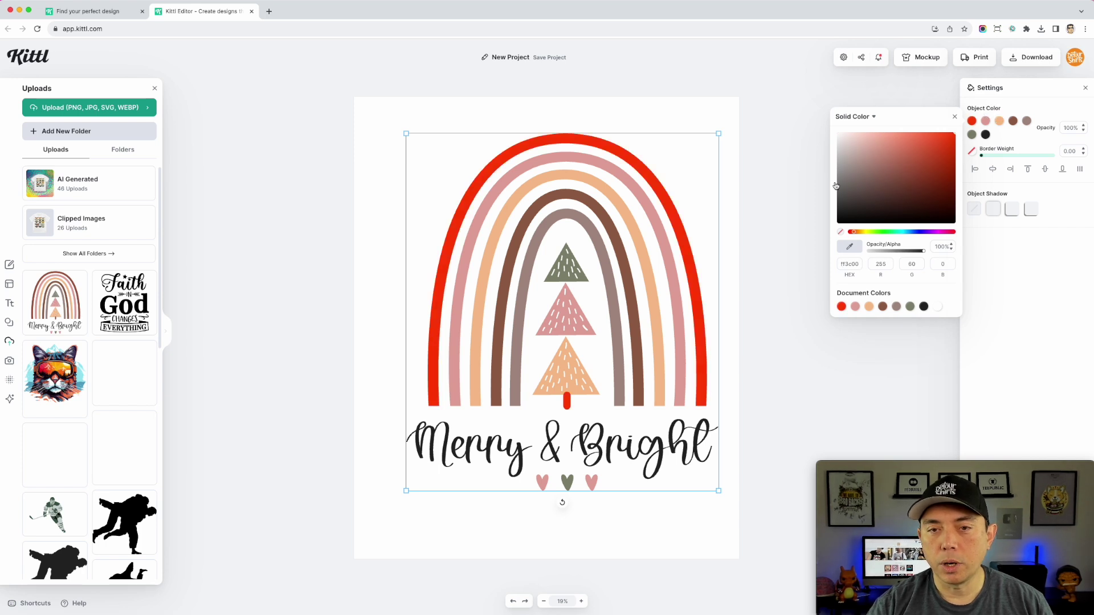
left_click(999, 121)
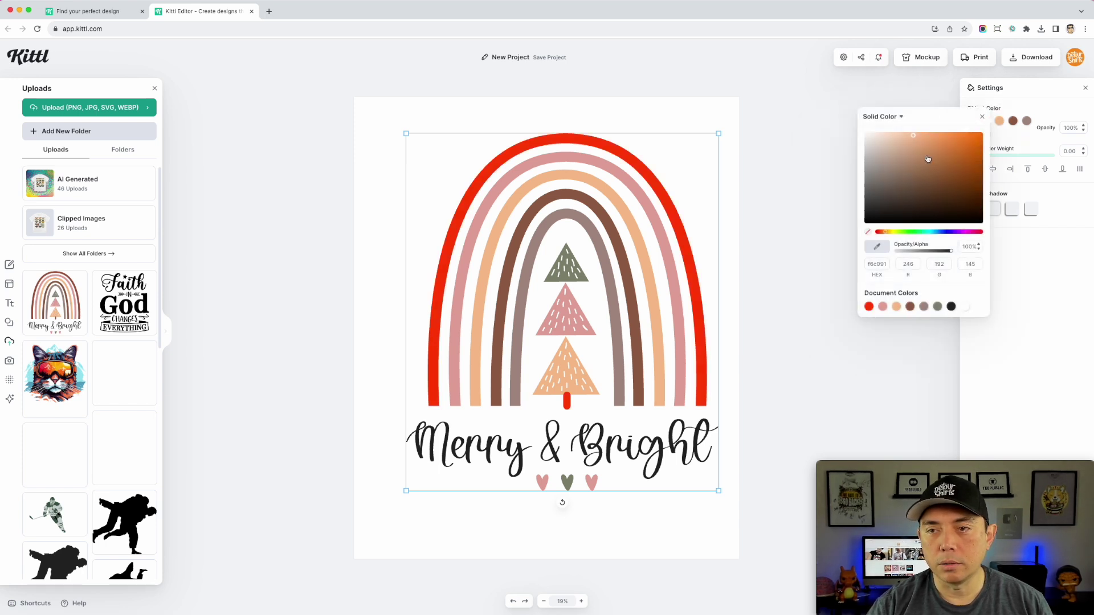
left_click_drag(884, 232, 895, 231)
left_click_drag(913, 135, 1037, 130)
left_click(609, 426)
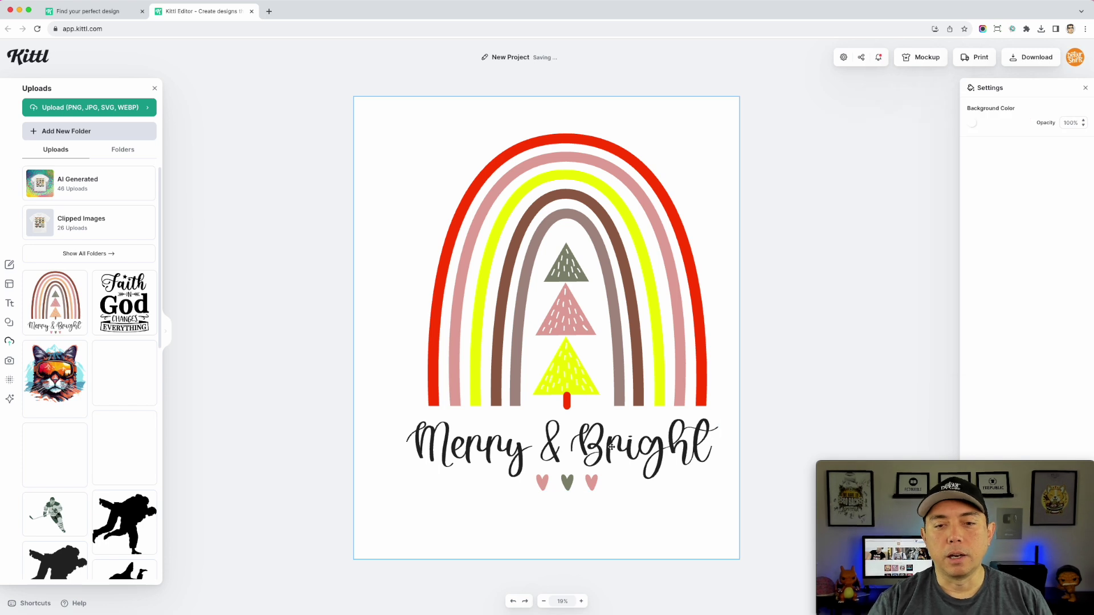
Change the vivid yellow arch and lowest tree to a muted yellow-green, about RGB 199, 205, 123
left_click(611, 446)
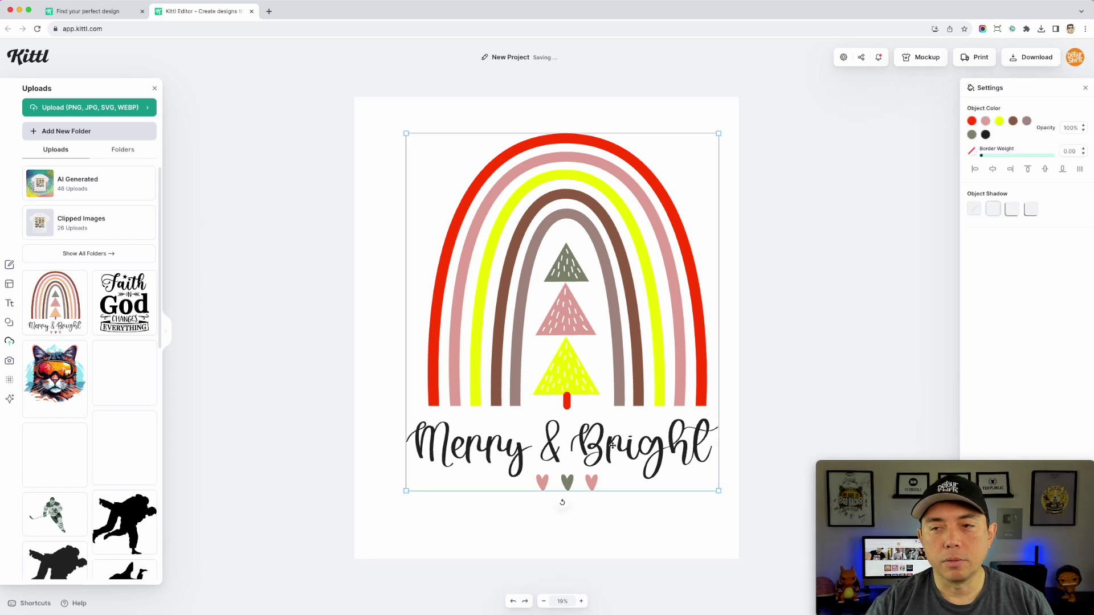
left_click(999, 121)
mouse_move(912, 142)
left_mouse_down()
mouse_move(908, 127)
mouse_move(912, 153)
left_mouse_up()
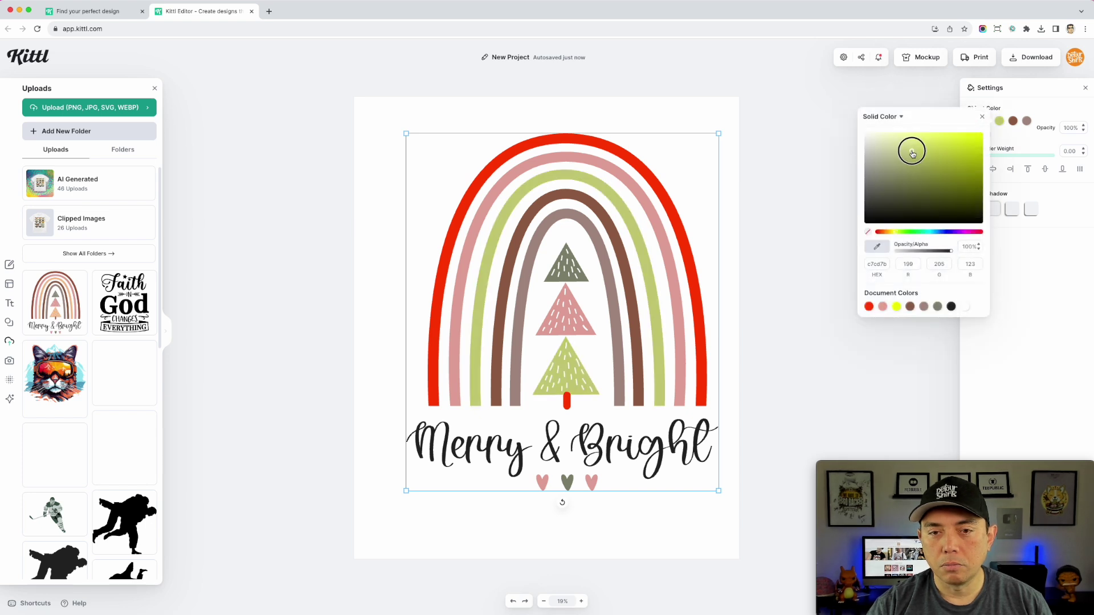
left_click_drag(660, 209, 641, 204)
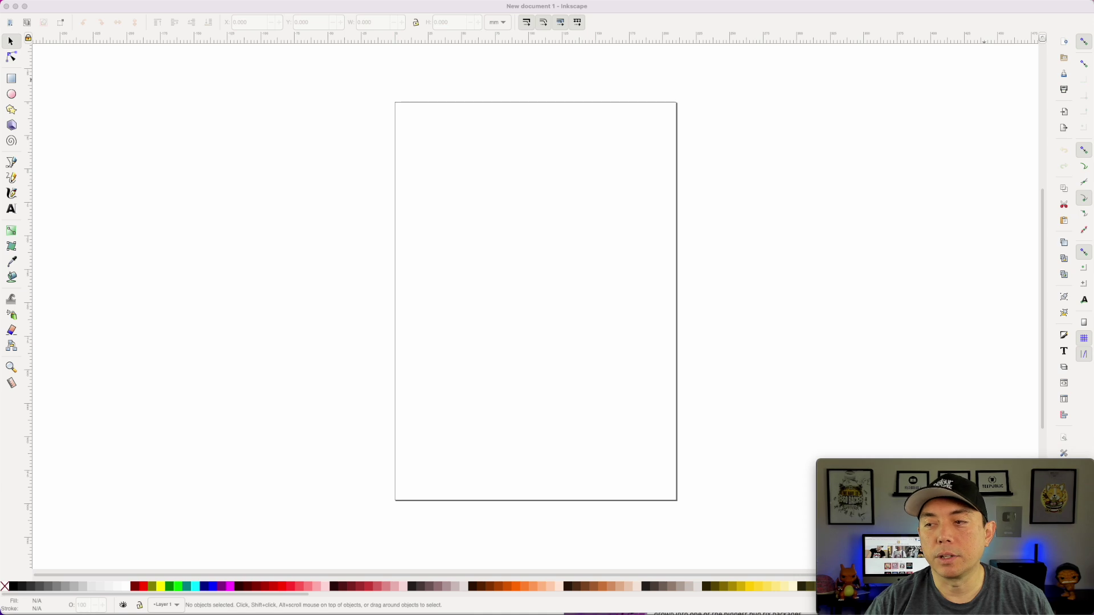
Switch to Inkscape, import the Faith in God SVG as editable objects, and enlarge it to about 125 × 135 mm
left_click_drag(625, 235, 536, 230)
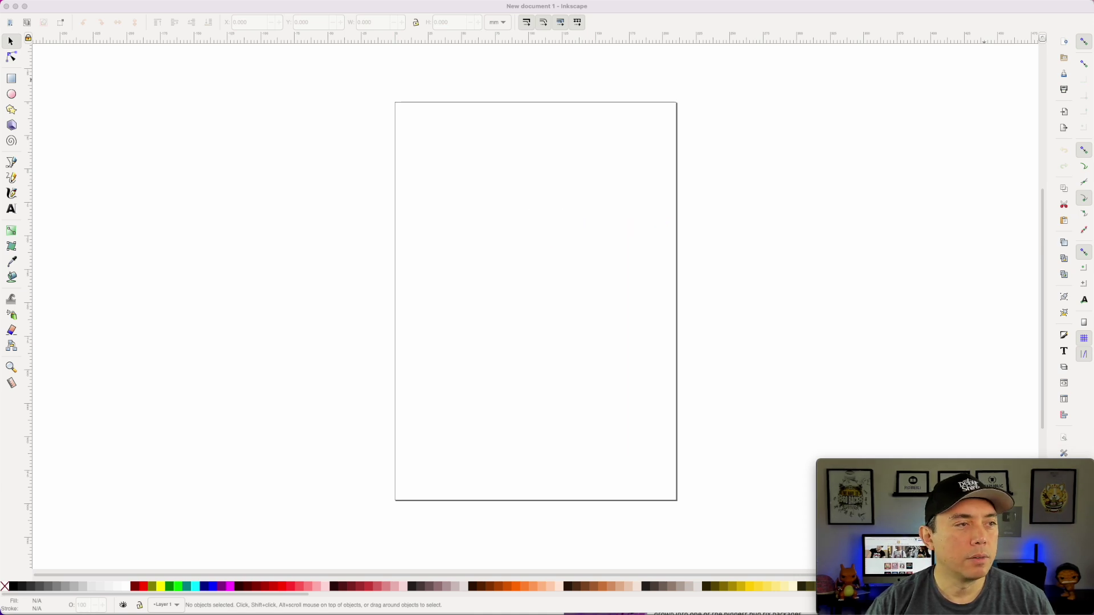
left_click_drag(76, 42, 279, 85)
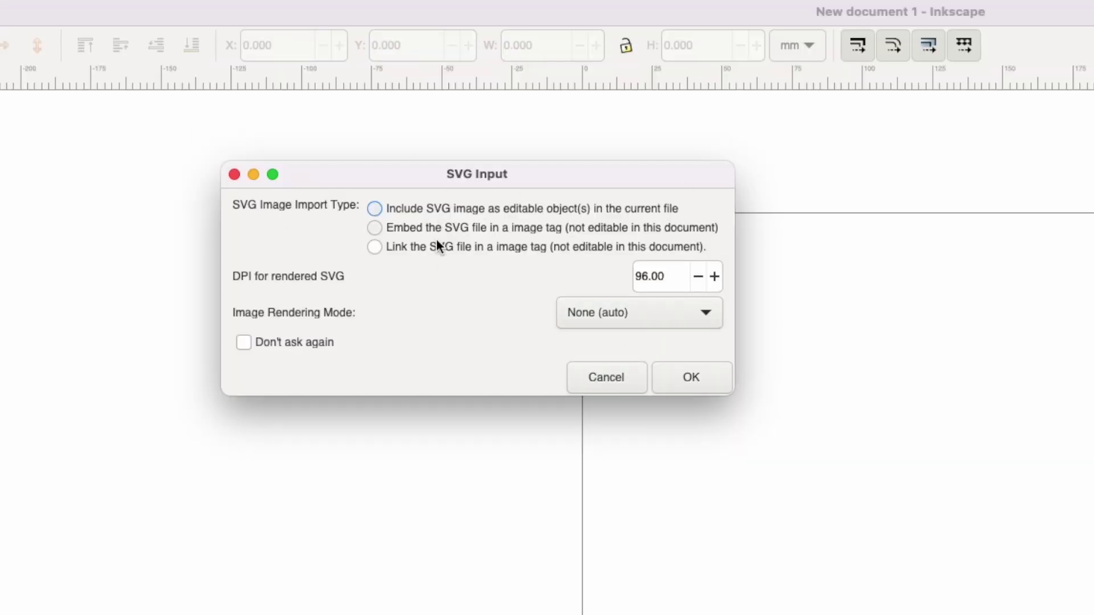
left_click(701, 378)
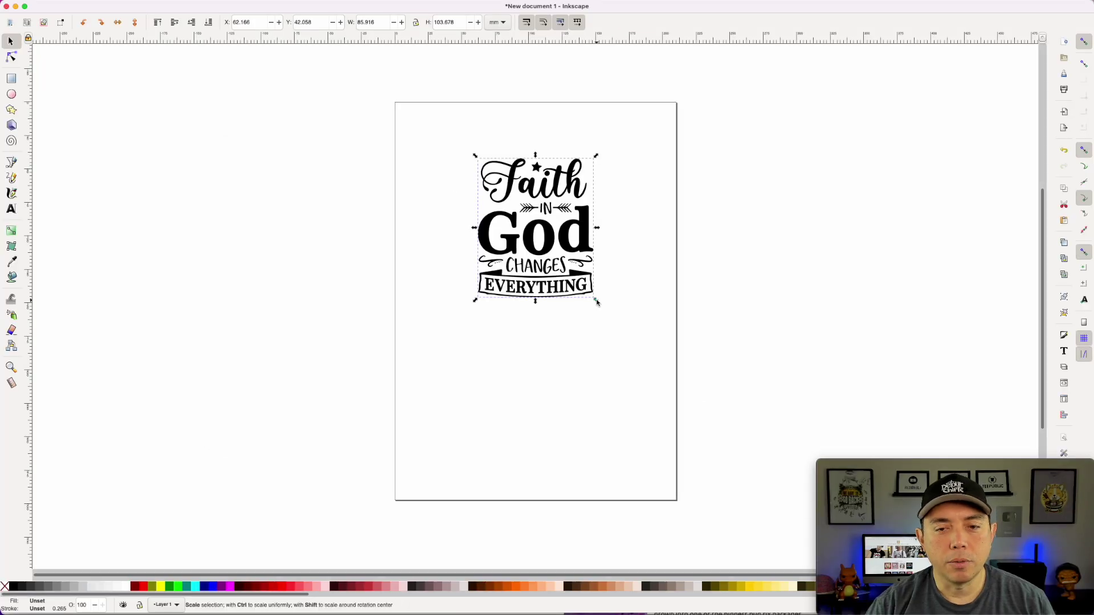
left_click_drag(596, 300, 648, 341)
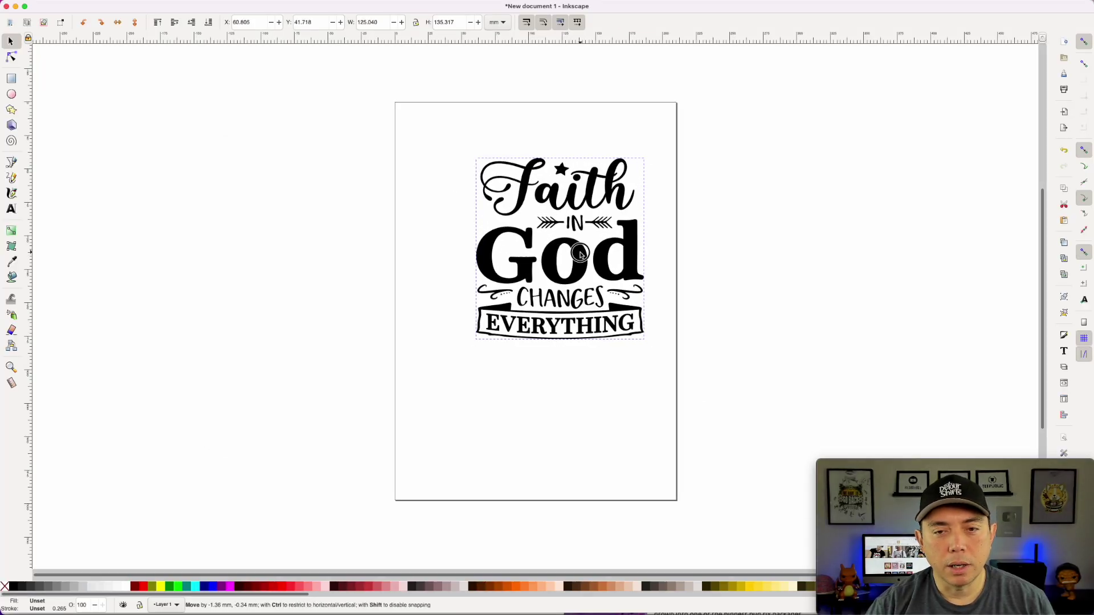
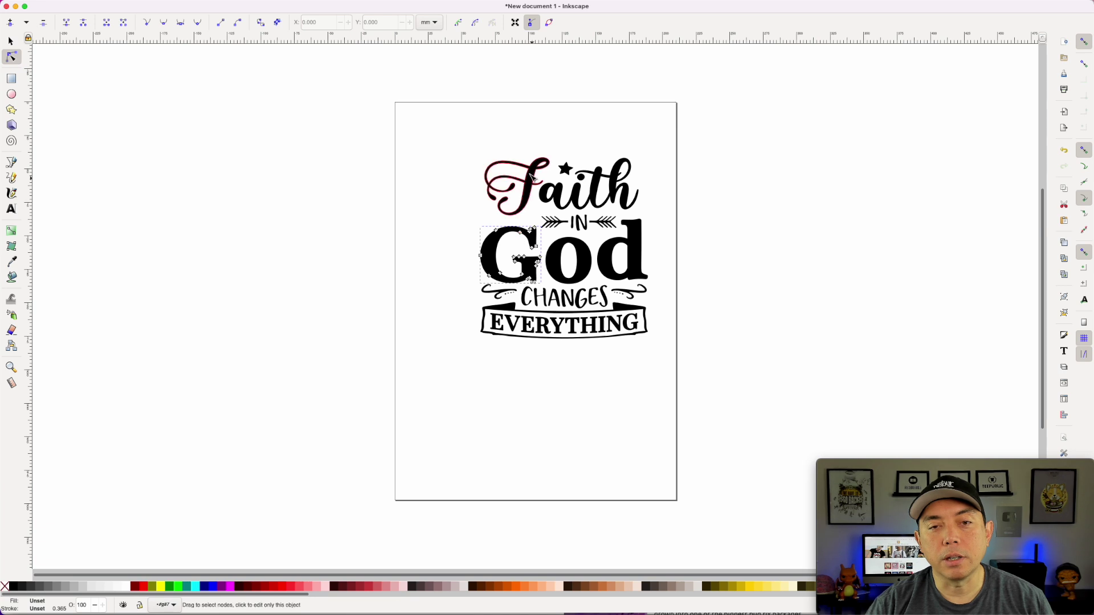
Fill the three letters of the word God with orange #FF7F2A, selecting them as separate paths
left_click(598, 203)
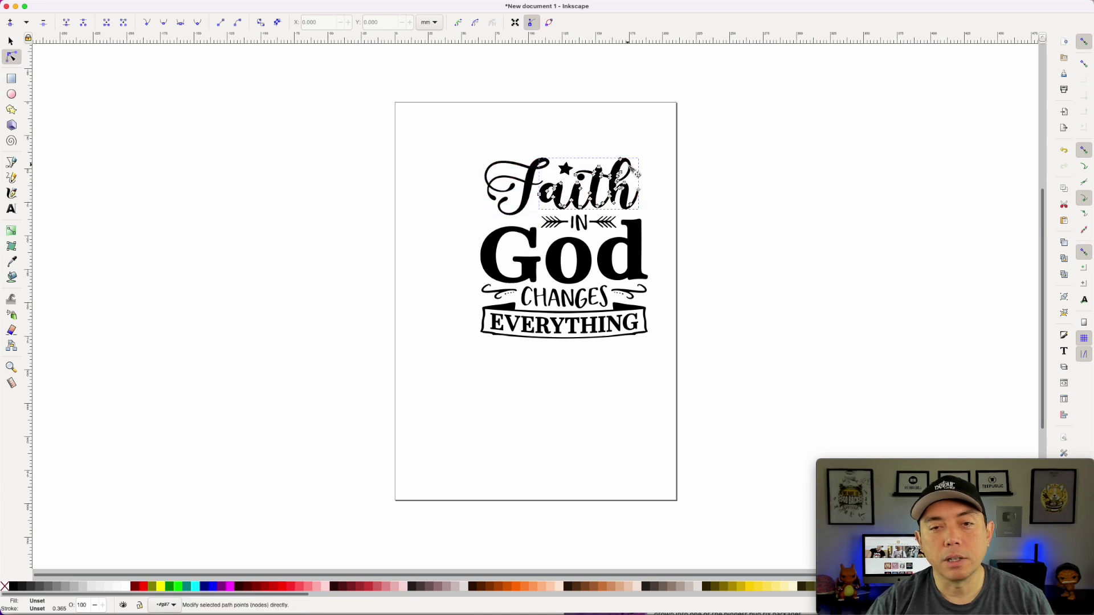
left_click(579, 223)
left_click(641, 263)
left_click(582, 260, "shift")
left_click(527, 240, "shift")
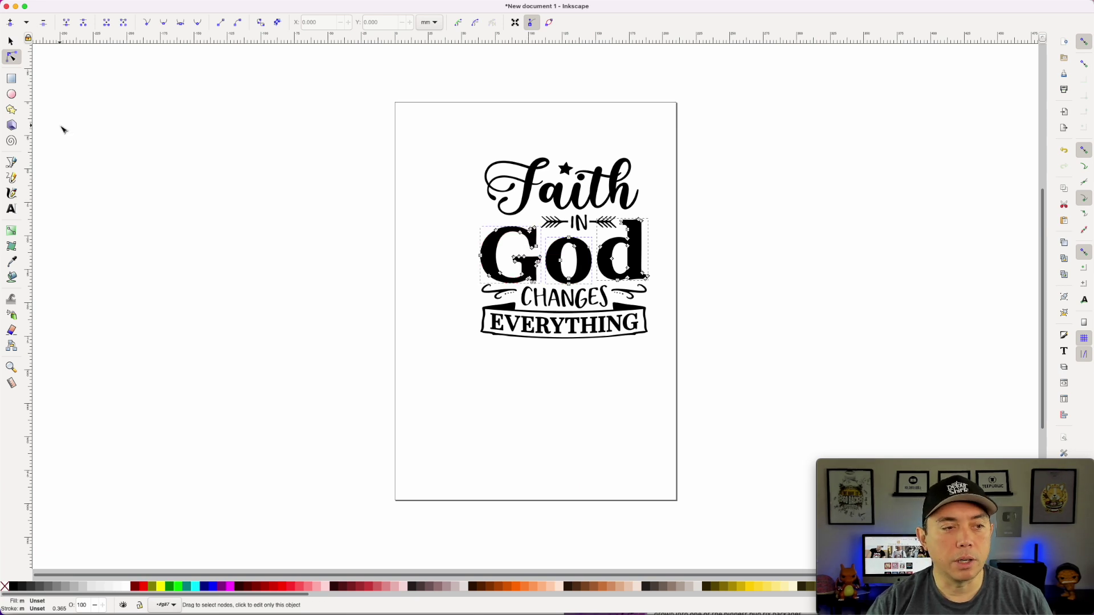
left_click(206, 587)
left_click(246, 587)
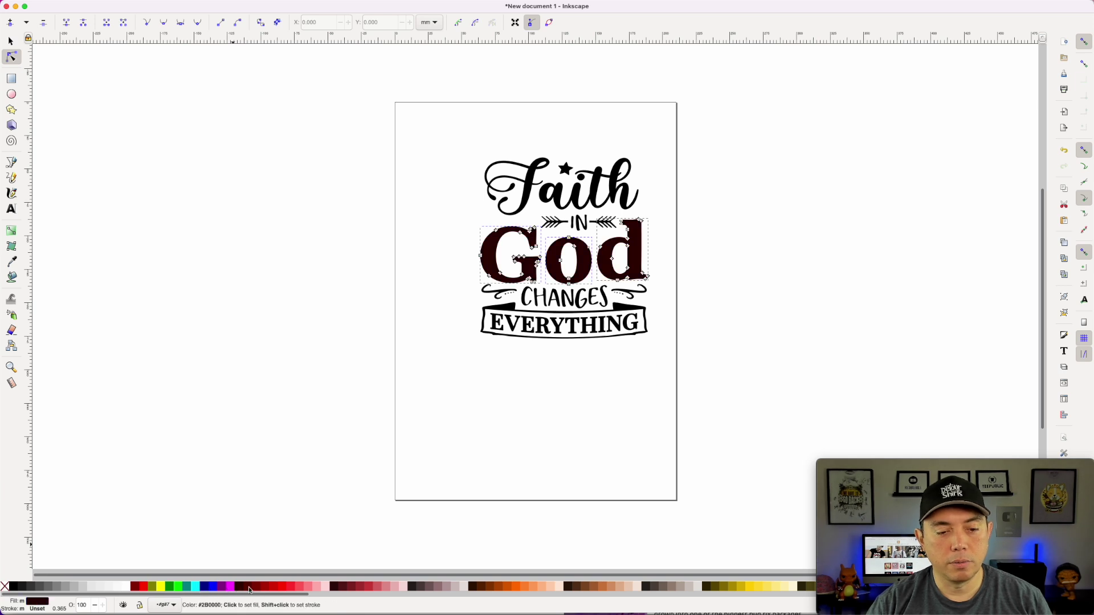
left_click(281, 586)
left_click(491, 587)
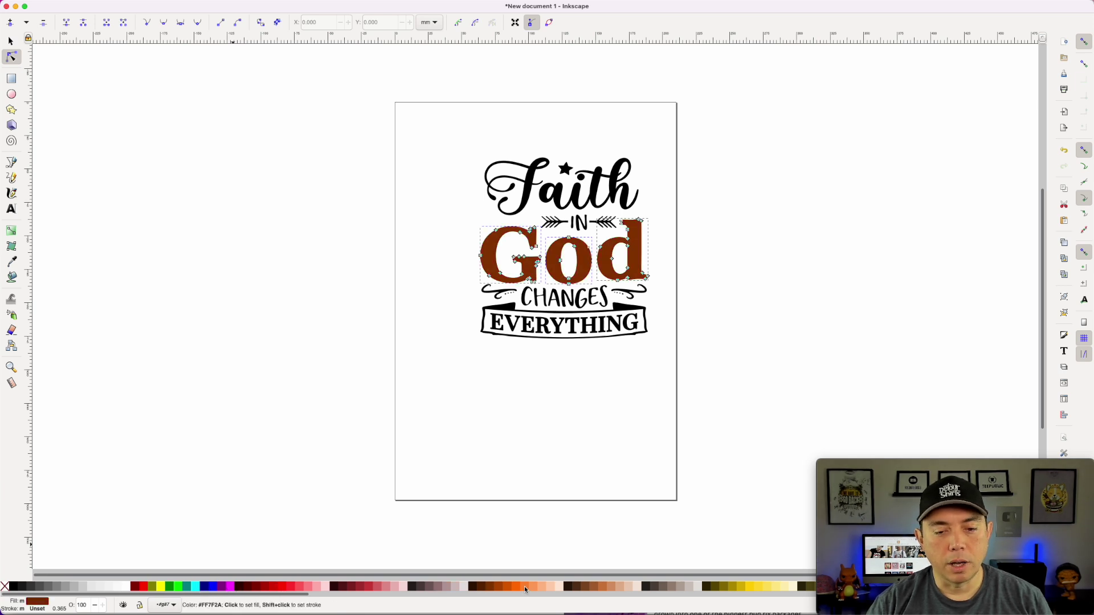
left_click(525, 587)
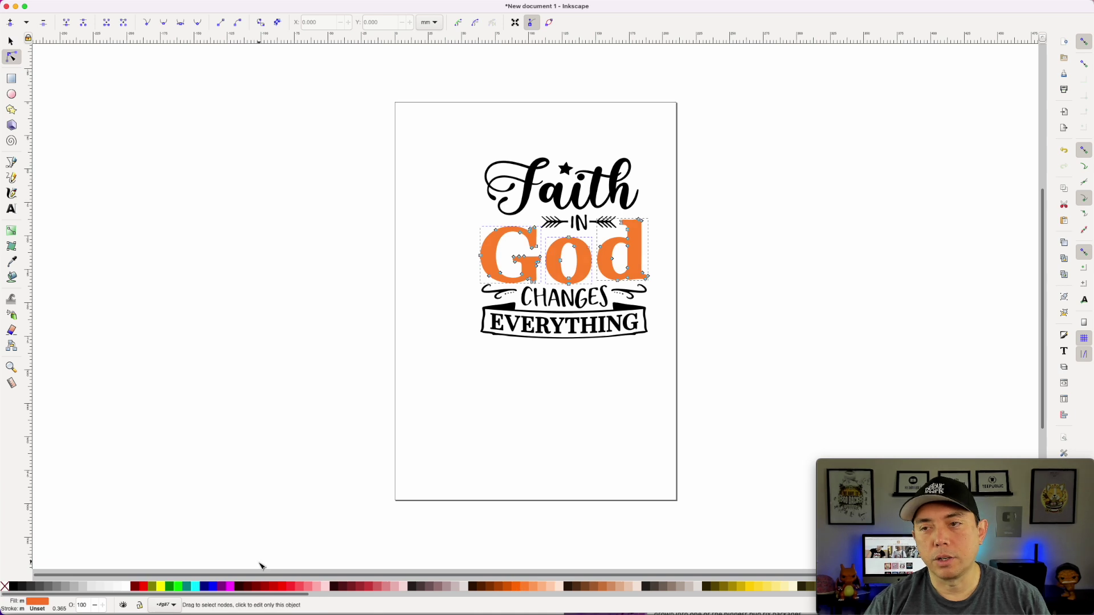
left_click(715, 335)
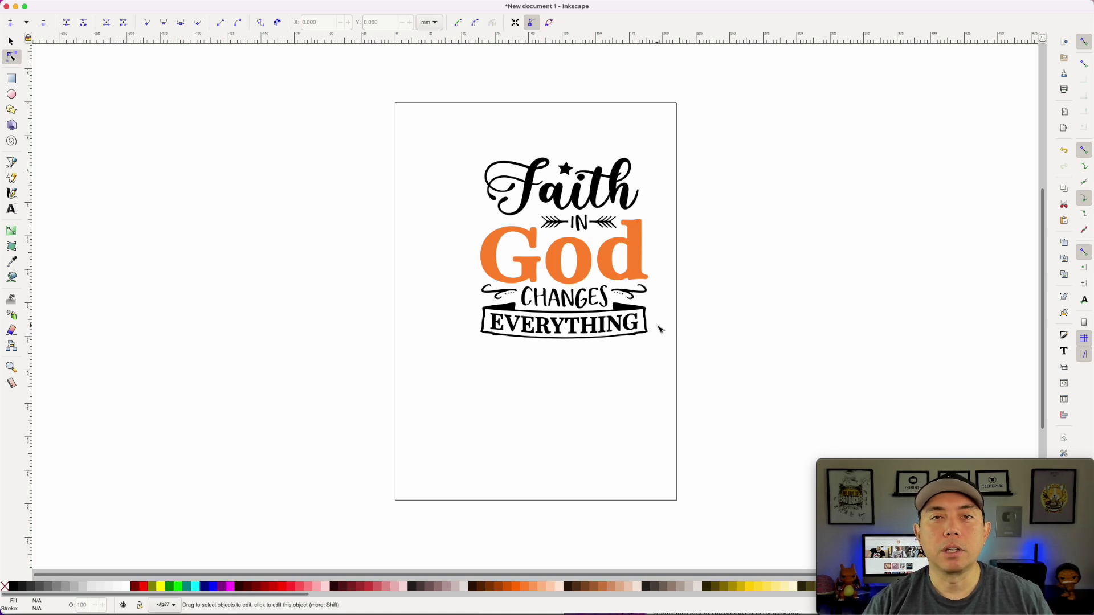
Recolor the letters of the word Faith blue and the star above them yellow
left_click(530, 182)
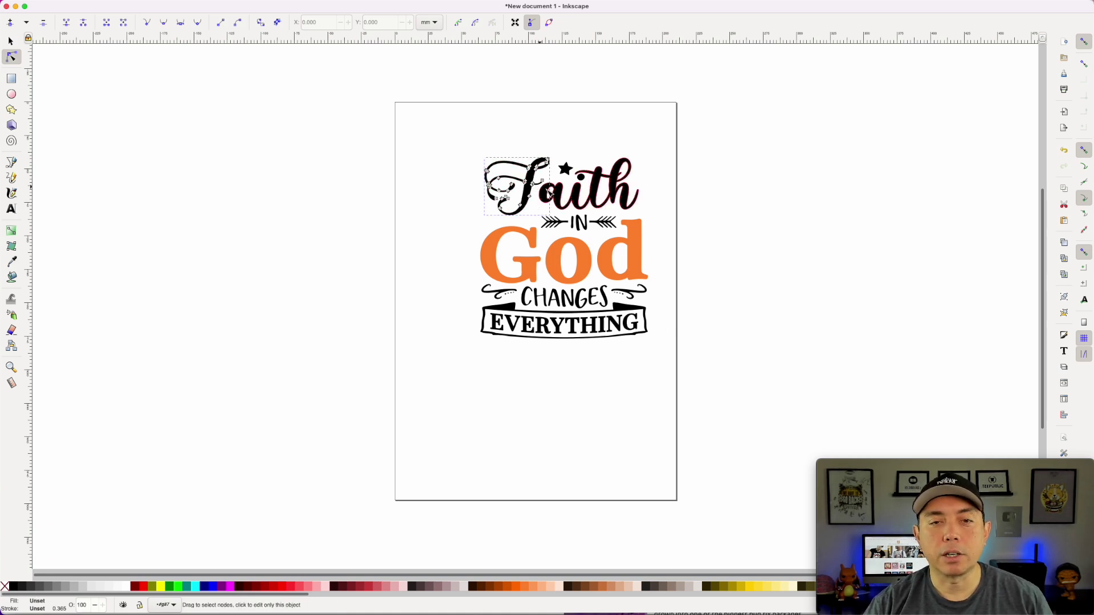
left_click(563, 196, "shift")
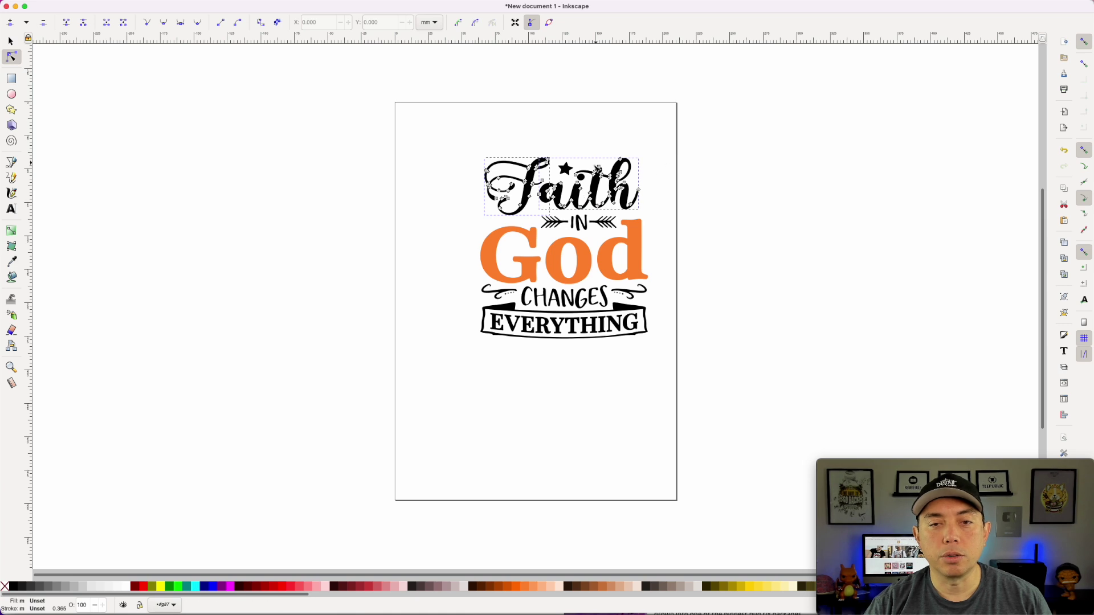
left_click(217, 588)
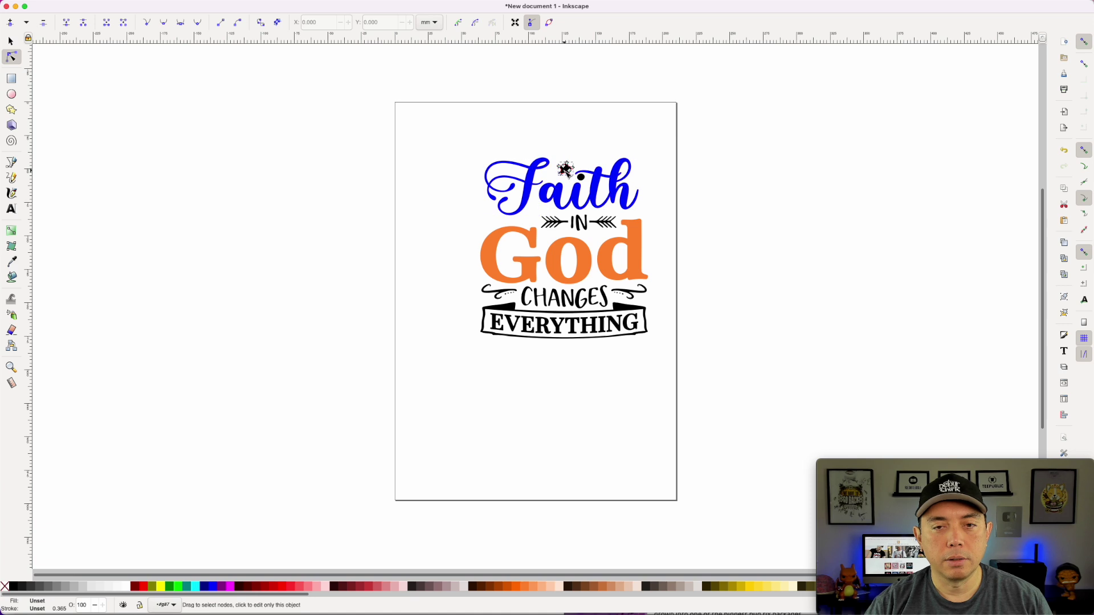
left_click(161, 587)
left_click(261, 241)
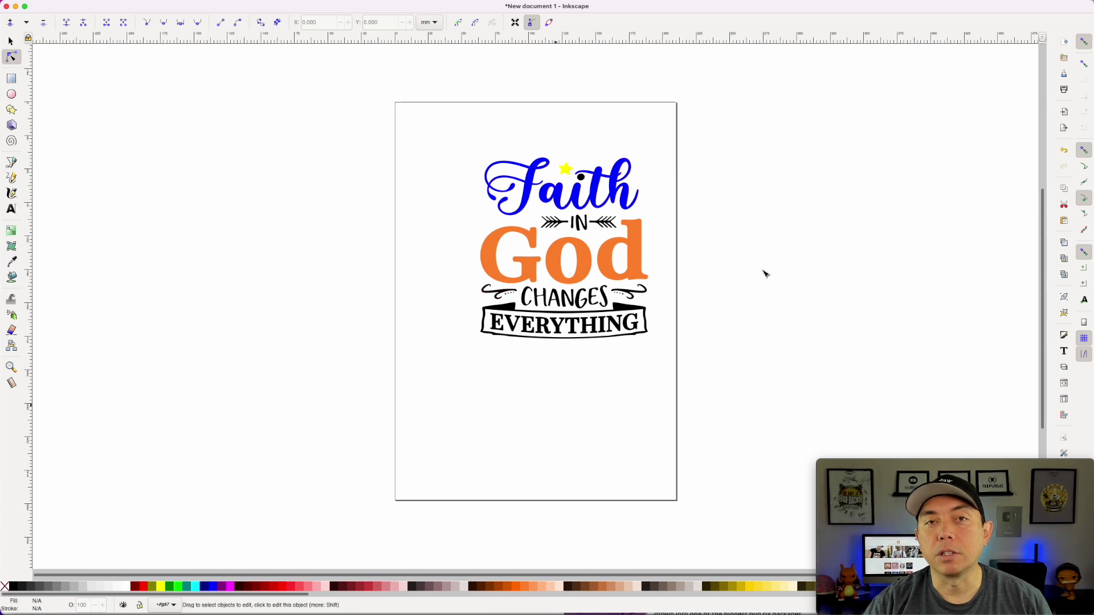
Delete all of the Faith in God artwork and import the Merry & Bright SVG as editable objects
left_click_drag(280, 110, 711, 416)
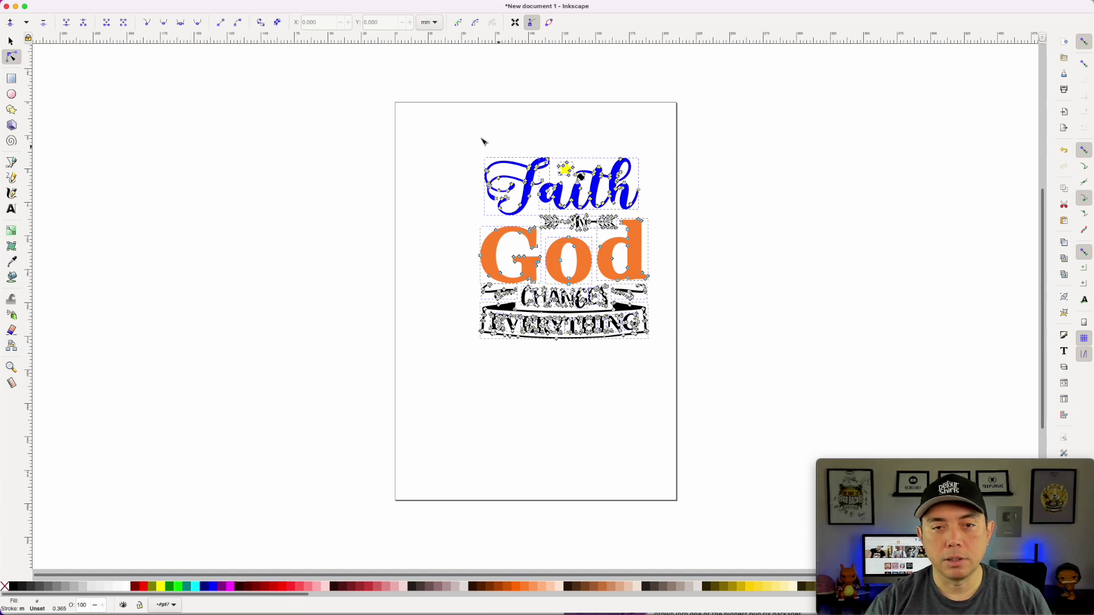
key("Delete")
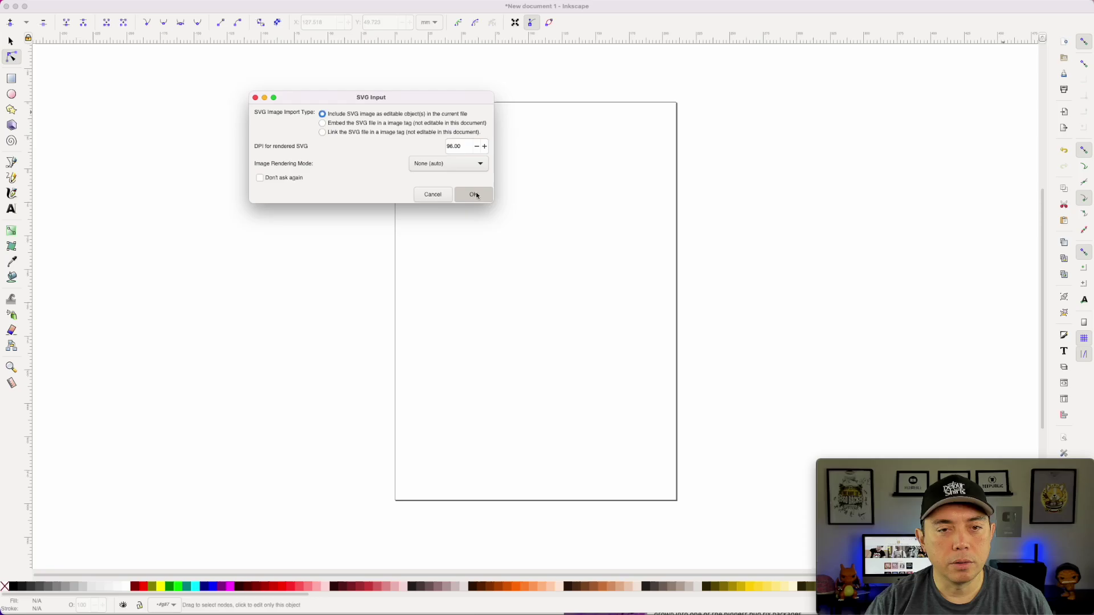
left_click(768, 374)
Try to select individual arches and lettering in the imported Merry & Bright design, then clear the selection
left_click(534, 221)
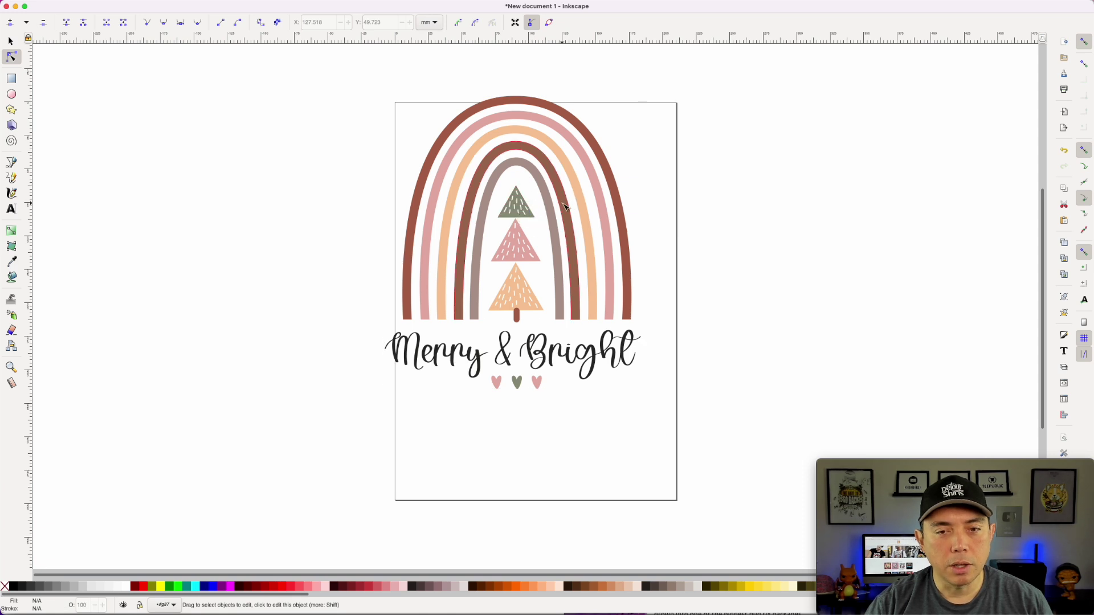
left_click(607, 227)
left_click(634, 292)
left_click(637, 349)
left_click_drag(684, 419, 336, 57)
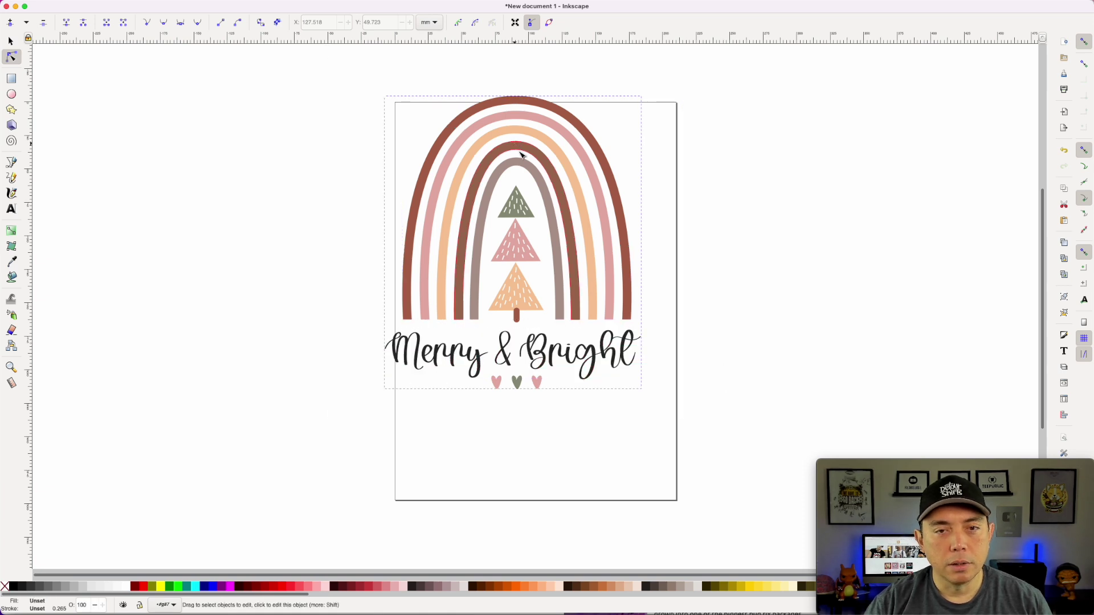
left_click(556, 190)
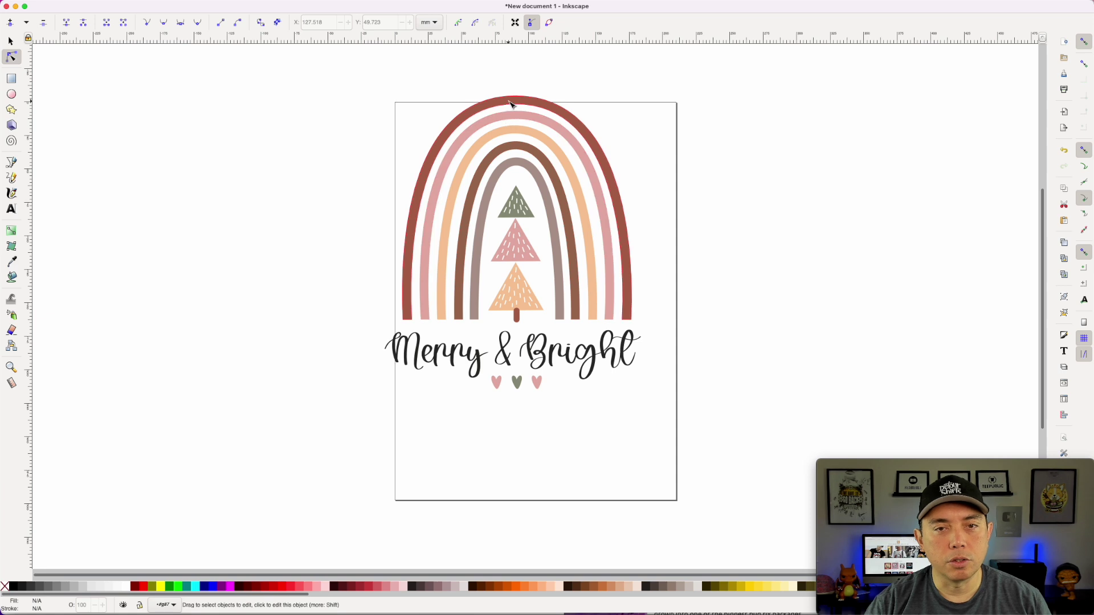
Recolor the Merry & Bright lettering navy blue and the dark brown fourth arch bright blue
left_click(474, 356)
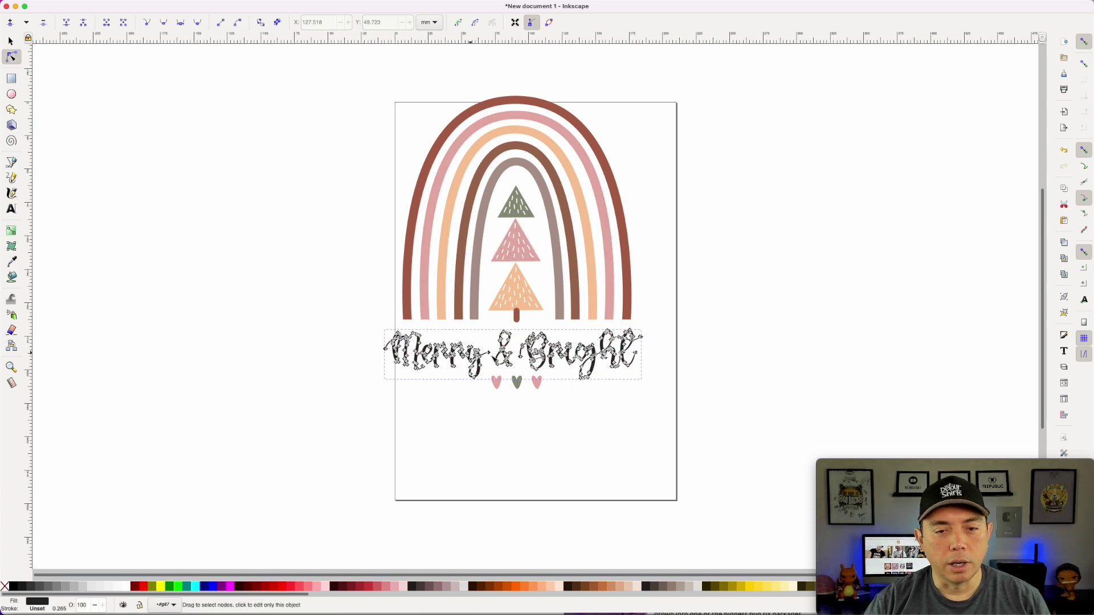
left_click(203, 586)
left_click(624, 459)
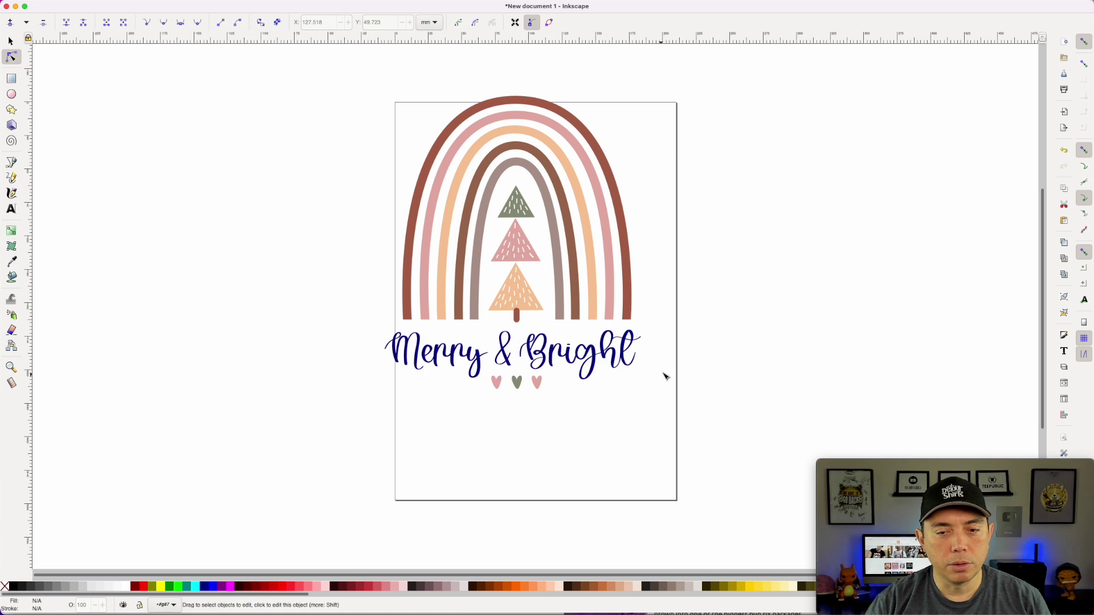
left_click(574, 279)
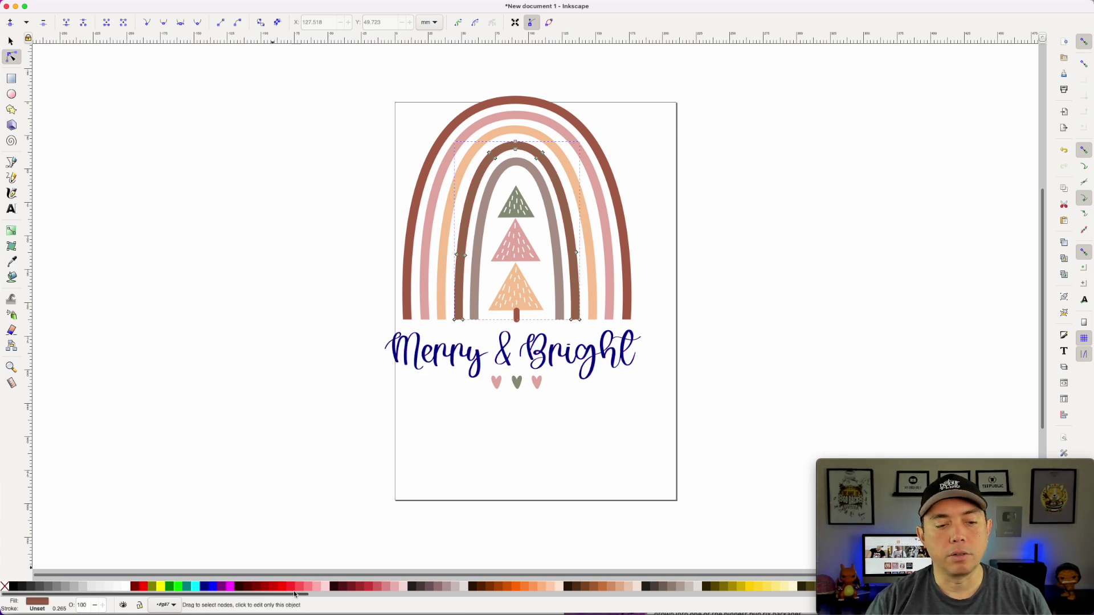
left_click(211, 586)
left_click(710, 290)
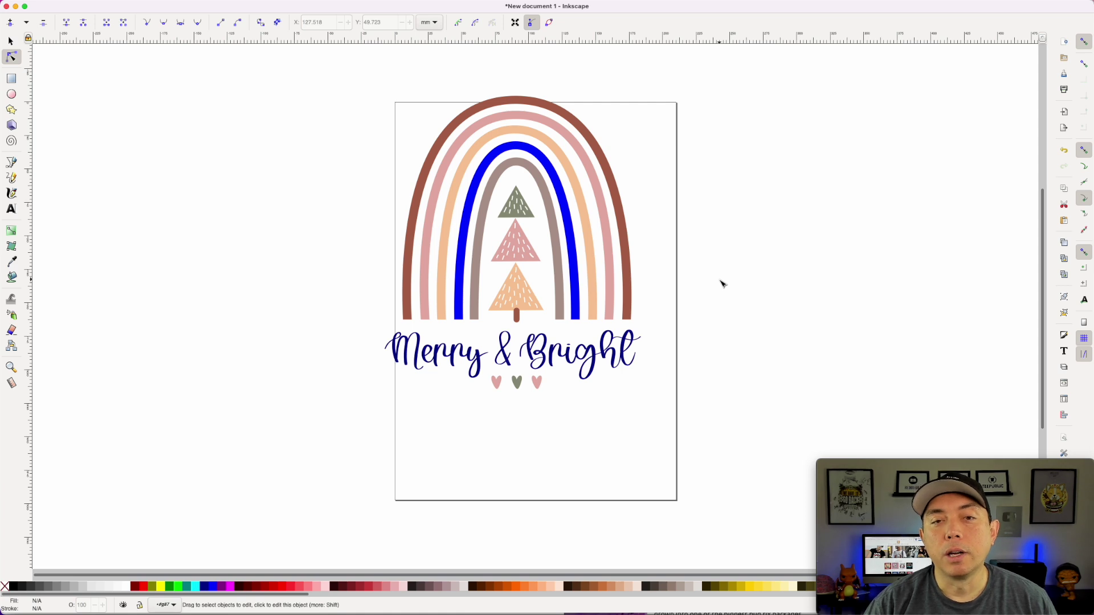
Check how the hearts below the lettering are grouped by selecting the pink pair and the green one, then clear the selection
left_click(535, 383)
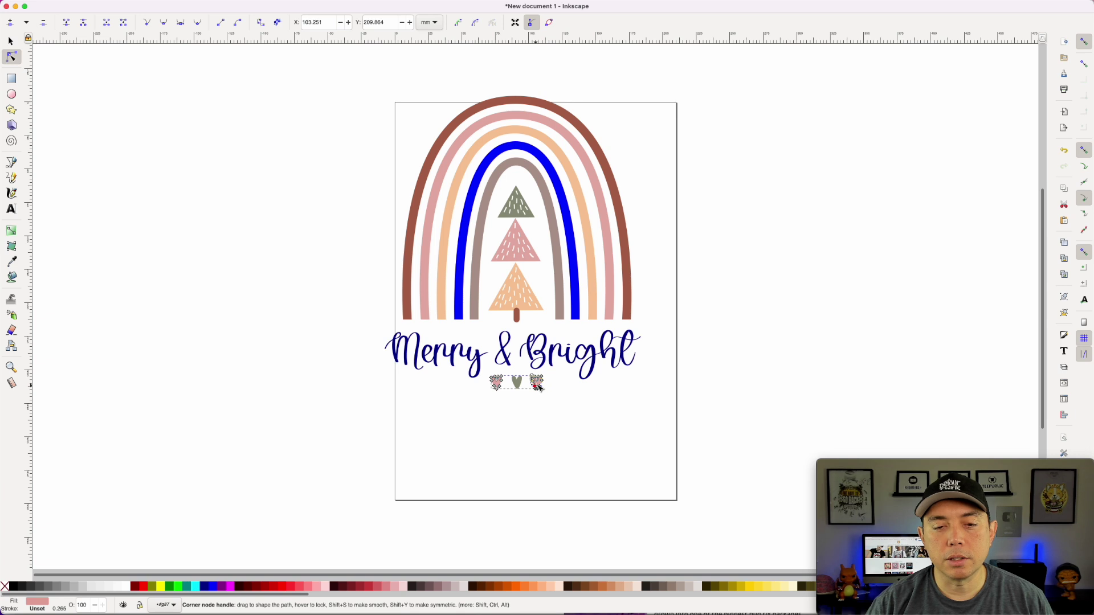
left_click(516, 382)
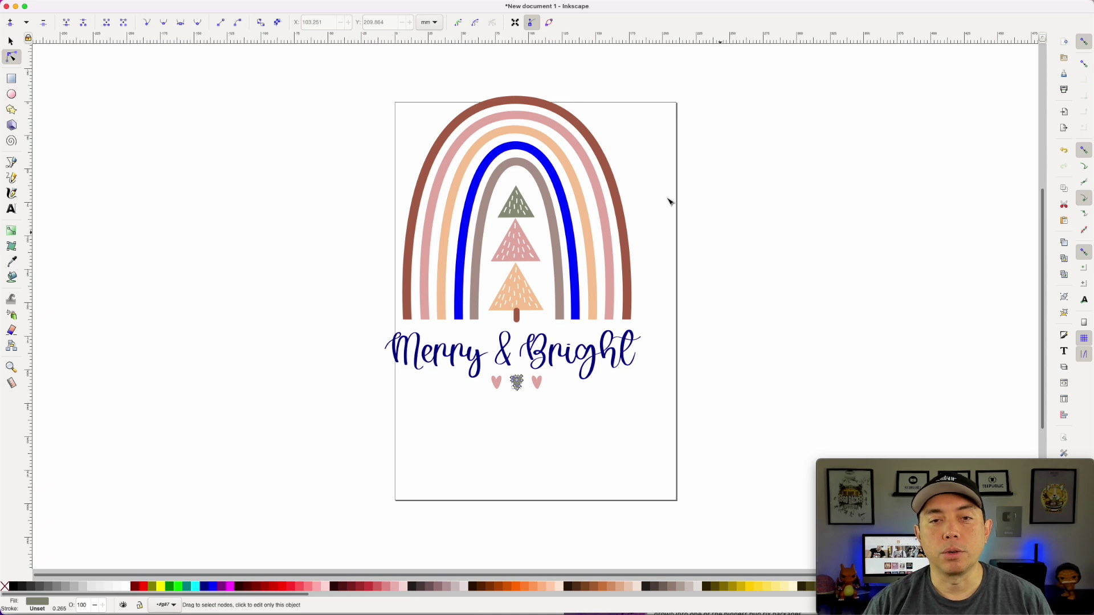
key("Escape")
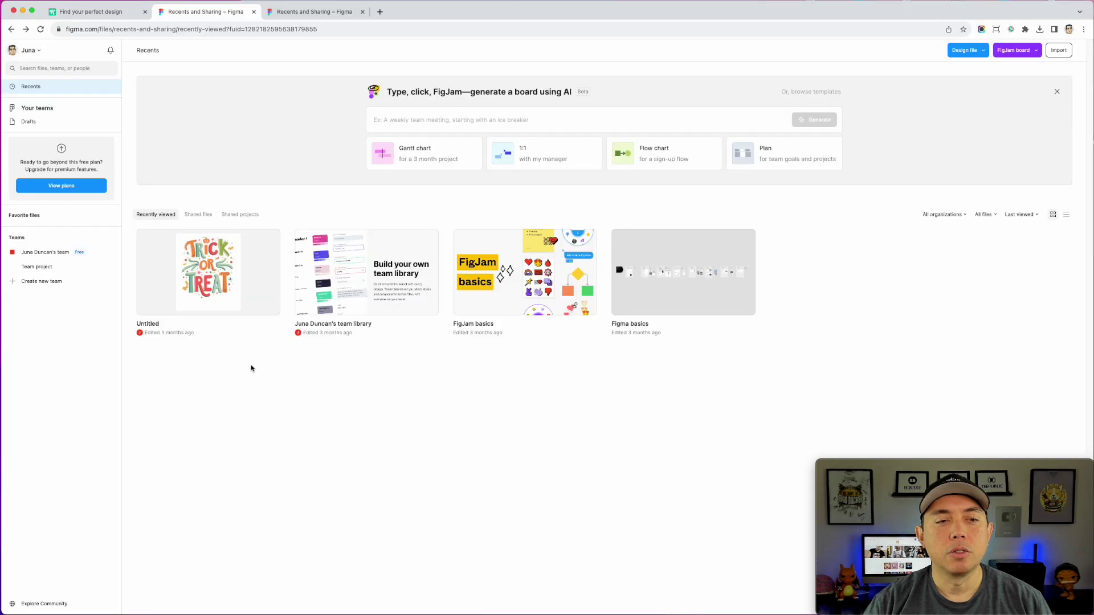
Create a new design file in the team project and draw a 1030 × 940 frame on the canvas
left_click(963, 51)
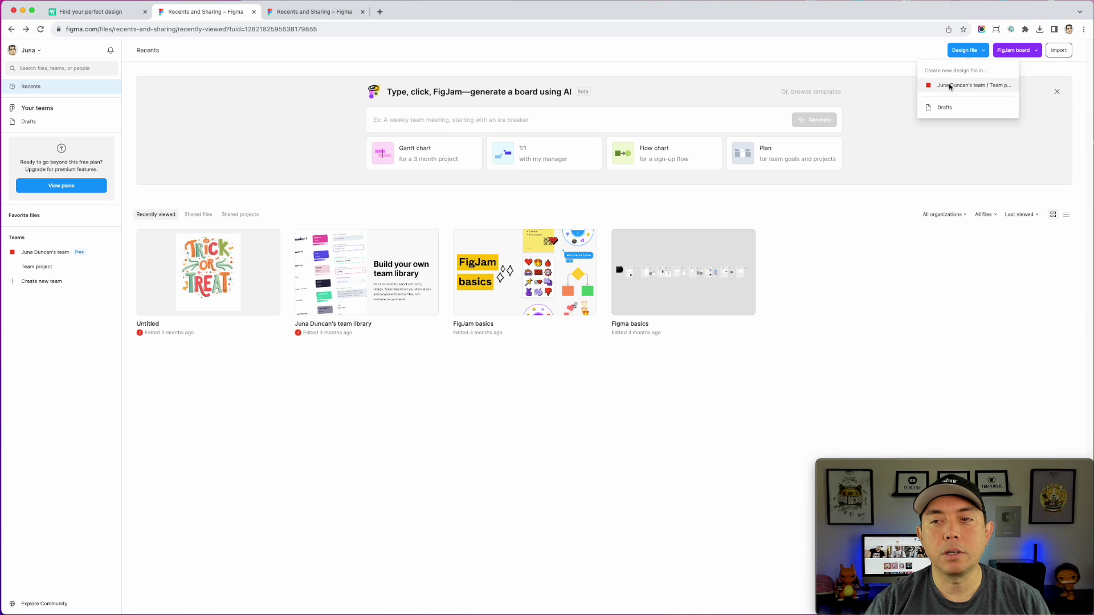
left_click(966, 87)
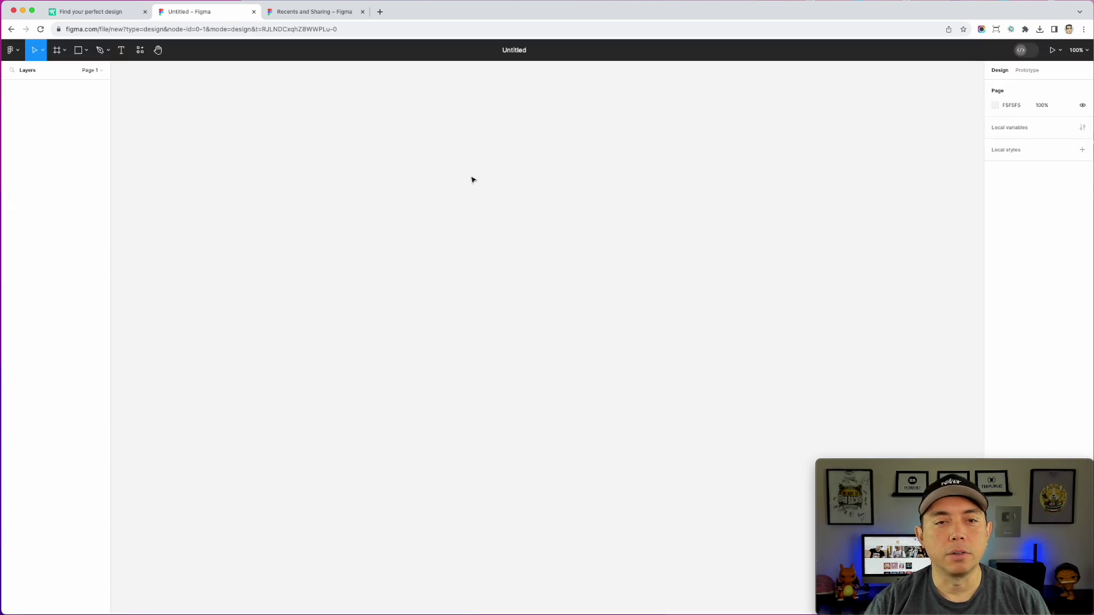
left_click(62, 51)
left_click(51, 70)
left_click_drag(286, 130, 660, 484)
left_click_drag(700, 519, 754, 558)
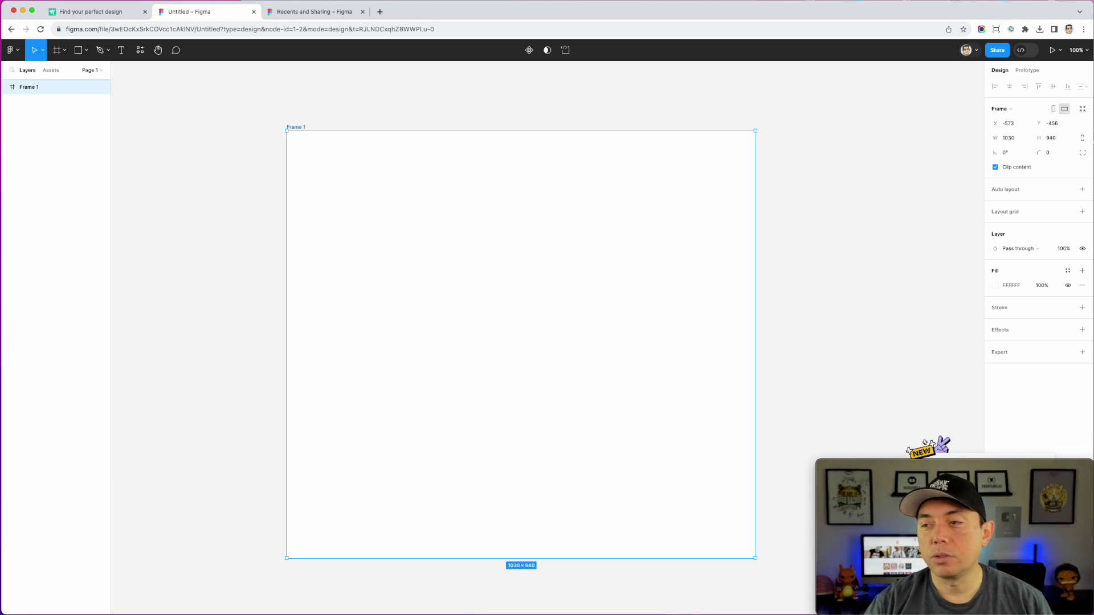
Place the Faith in God SVG in the frame and enter its group to select individual letters and the star
left_click_drag(1093, 236, 490, 270)
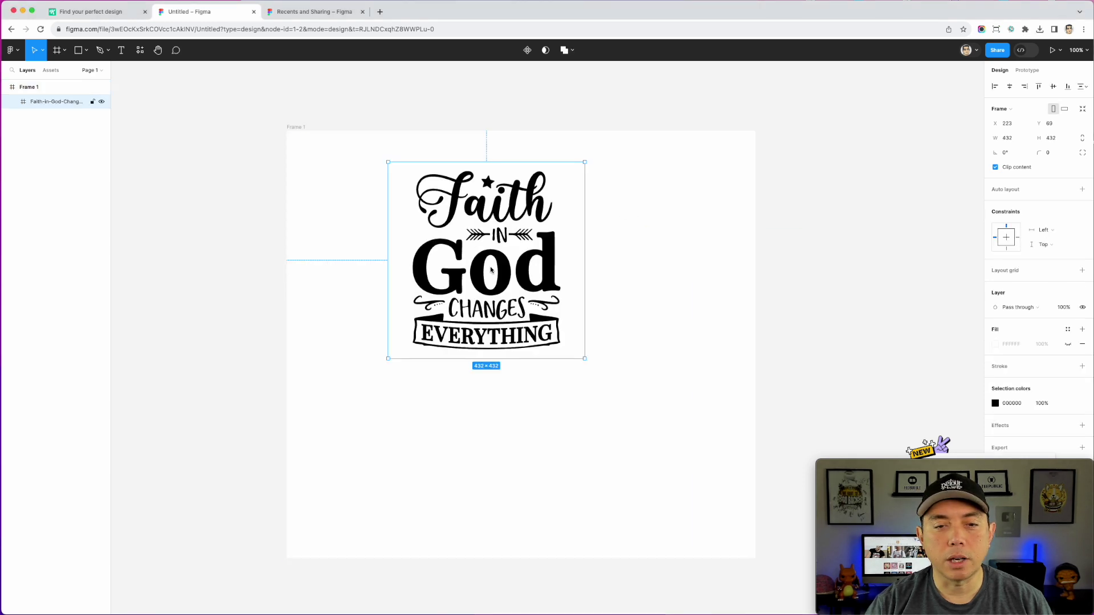
double_click(552, 250)
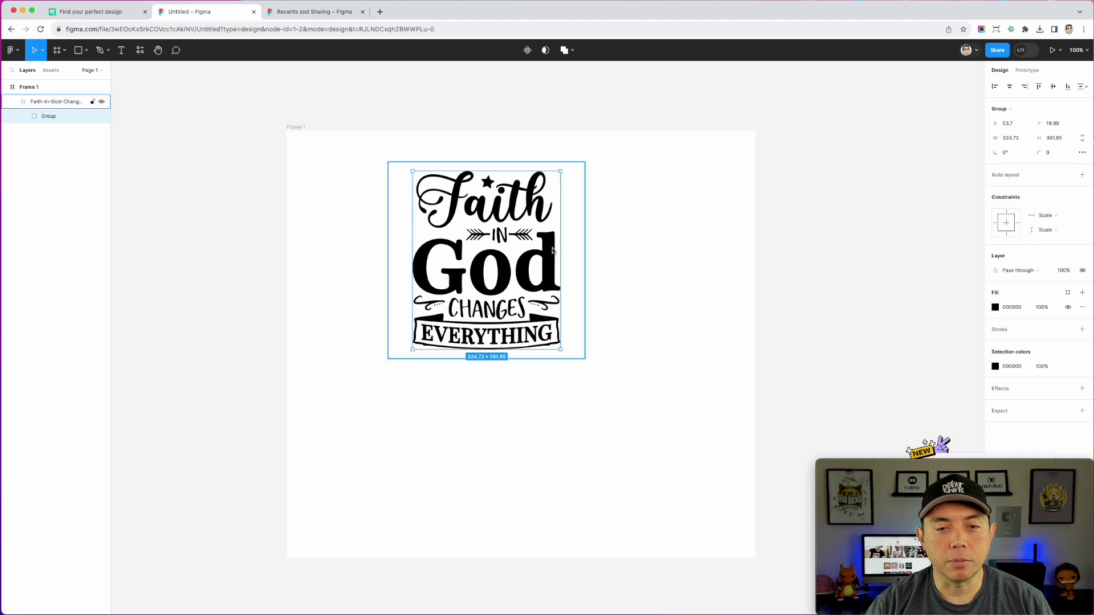
double_click(550, 252)
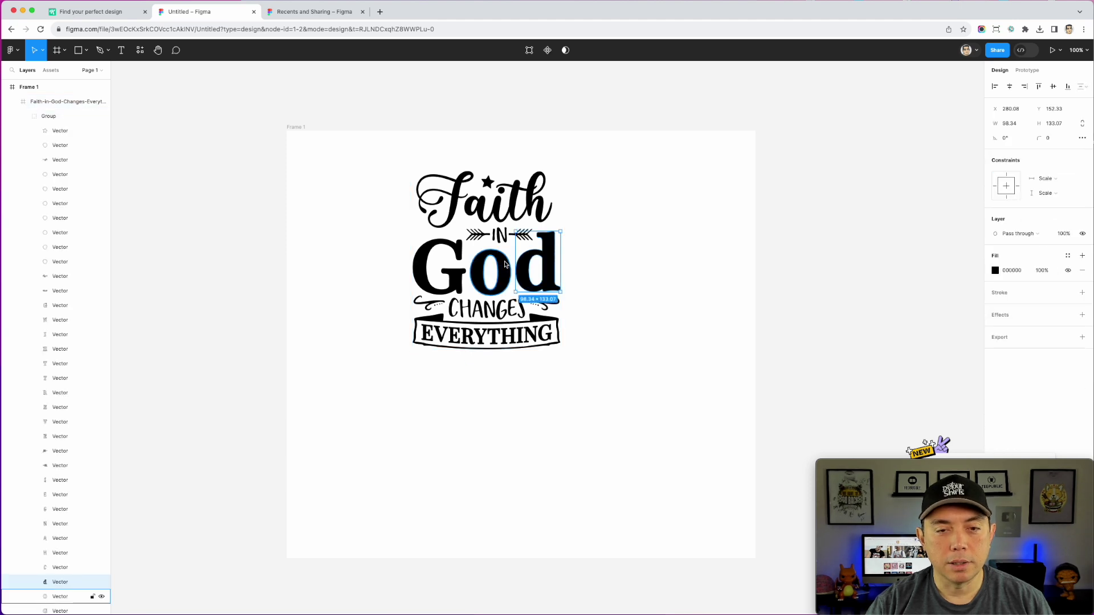
left_click(454, 205)
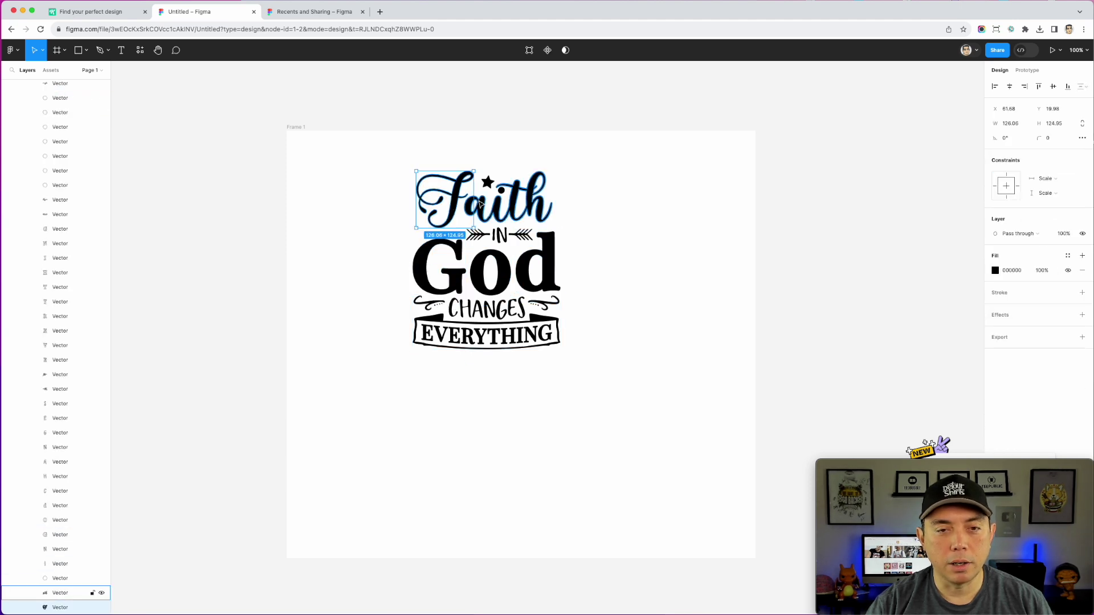
left_click(488, 182)
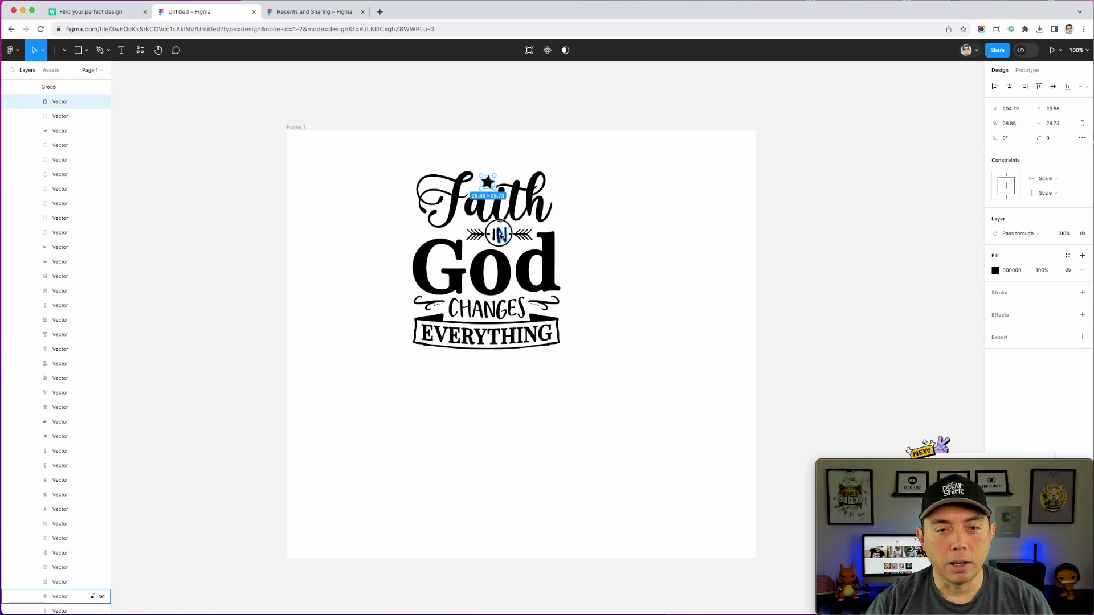
left_click(549, 269)
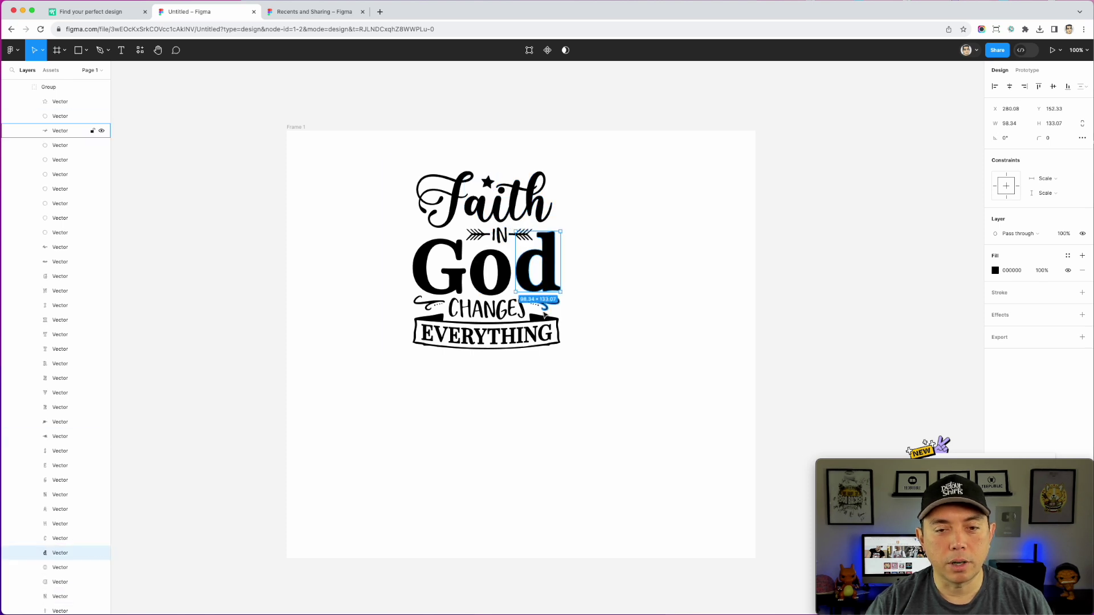
left_click(544, 333)
left_click(572, 341)
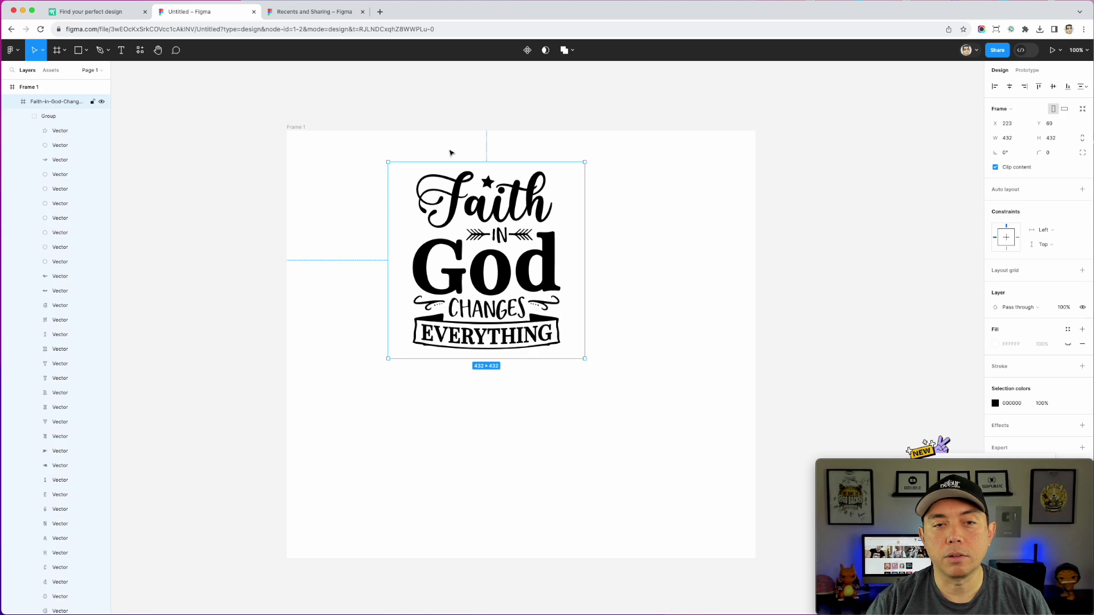
Select all the pieces of the word Faith within the artwork and recolor them red
left_click(379, 154)
left_click(433, 197)
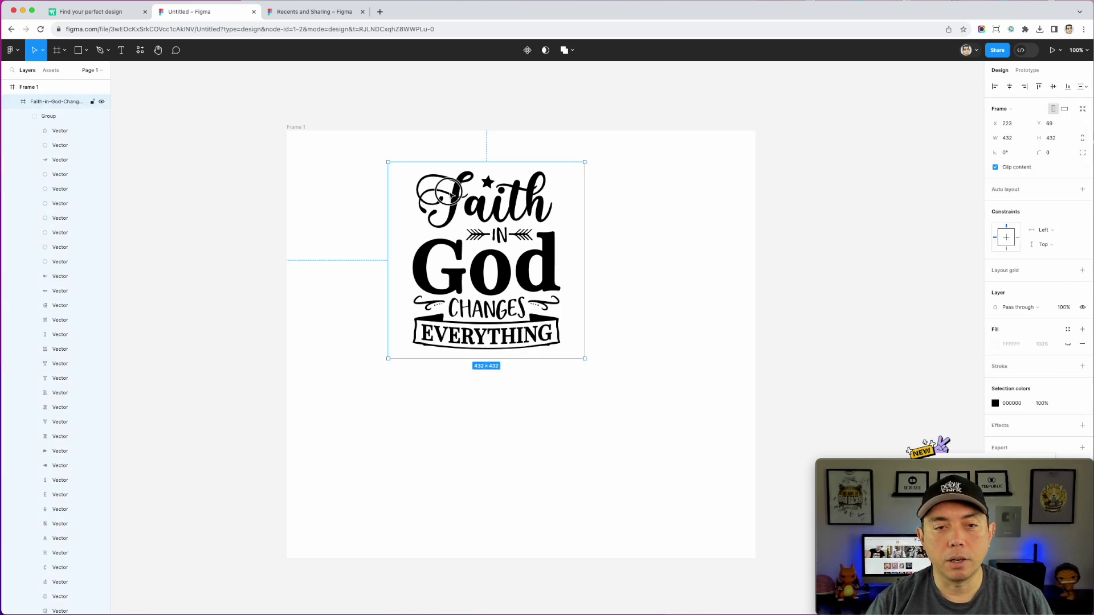
double_click(433, 198)
double_click(438, 199)
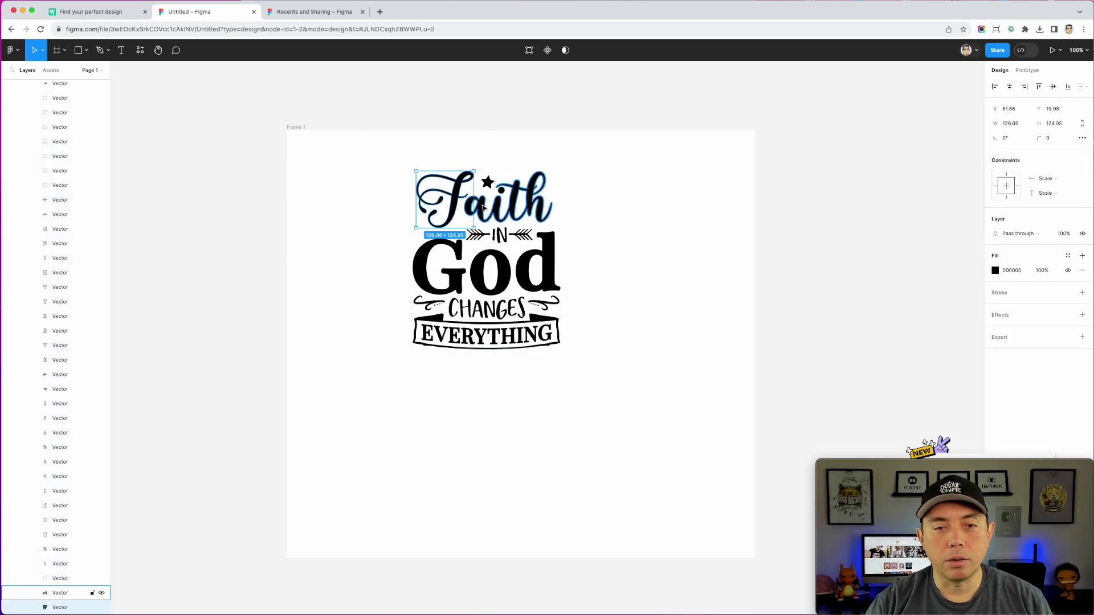
left_click(501, 202, "shift")
left_click(487, 182, "shift")
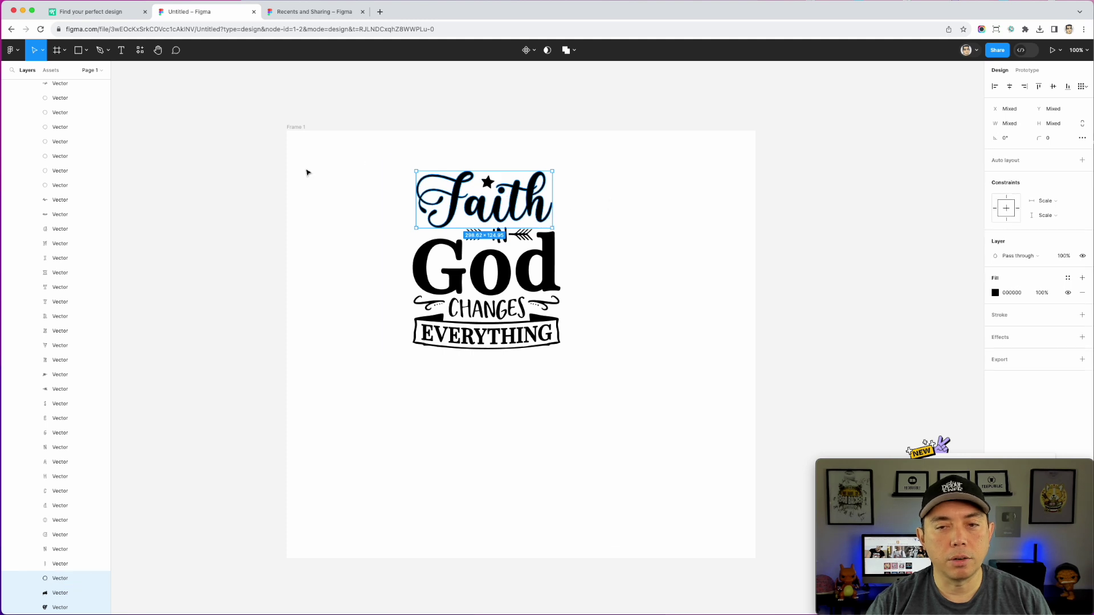
left_click(996, 293)
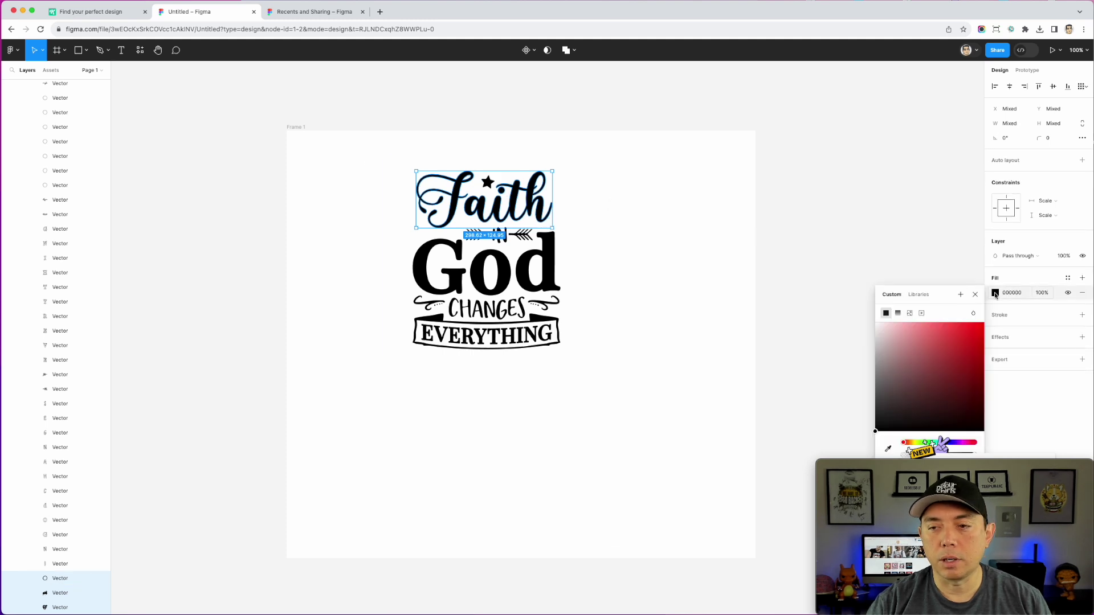
left_click(973, 337)
Recolor the small star above the word Faith yellow
left_click(487, 182)
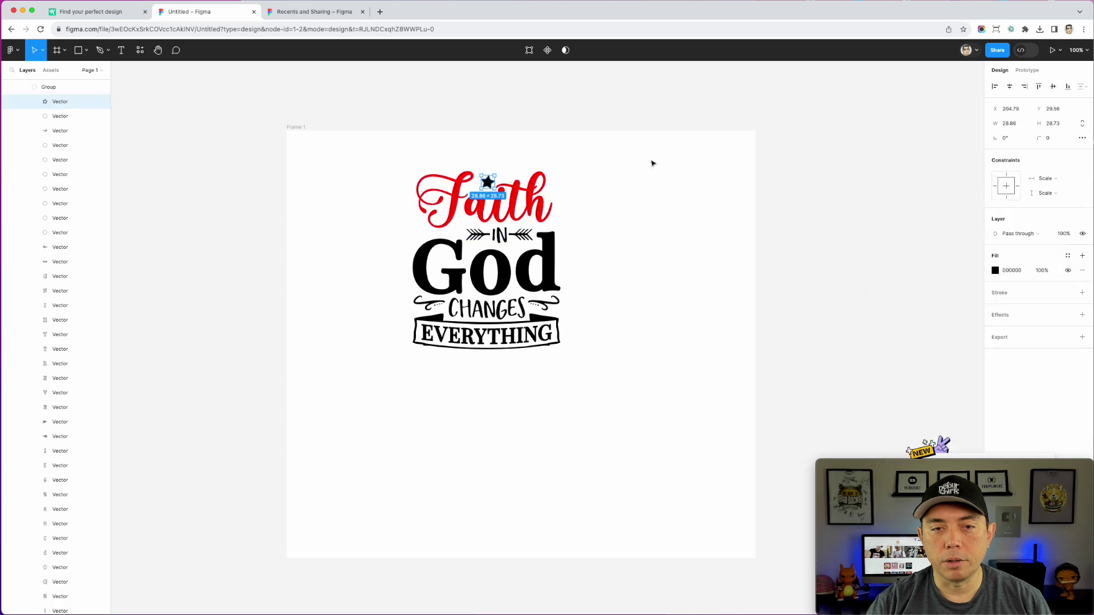
left_click(995, 272)
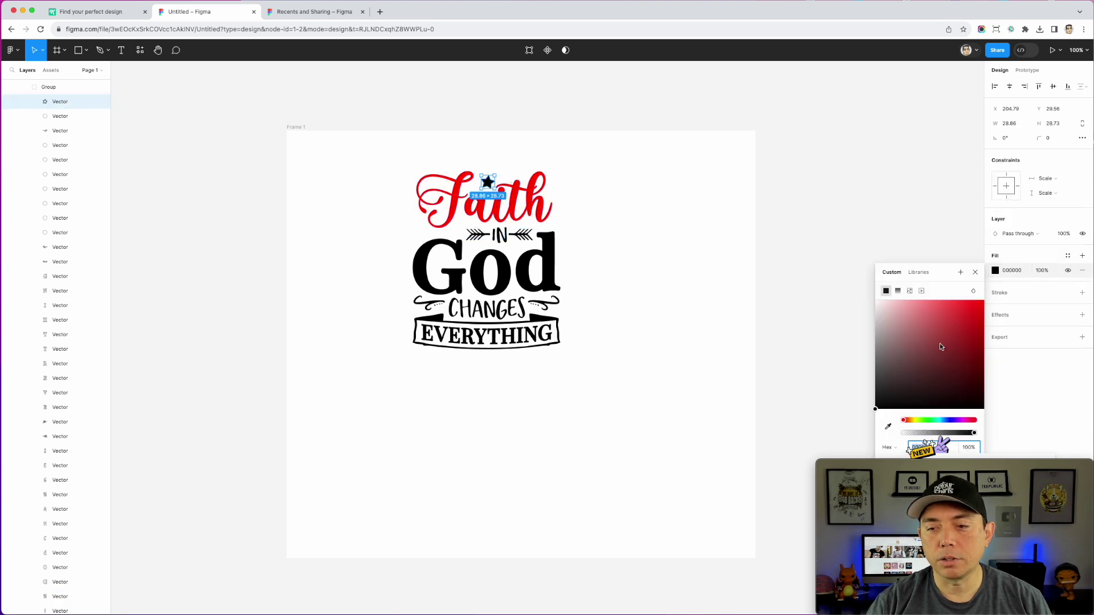
left_click(916, 420)
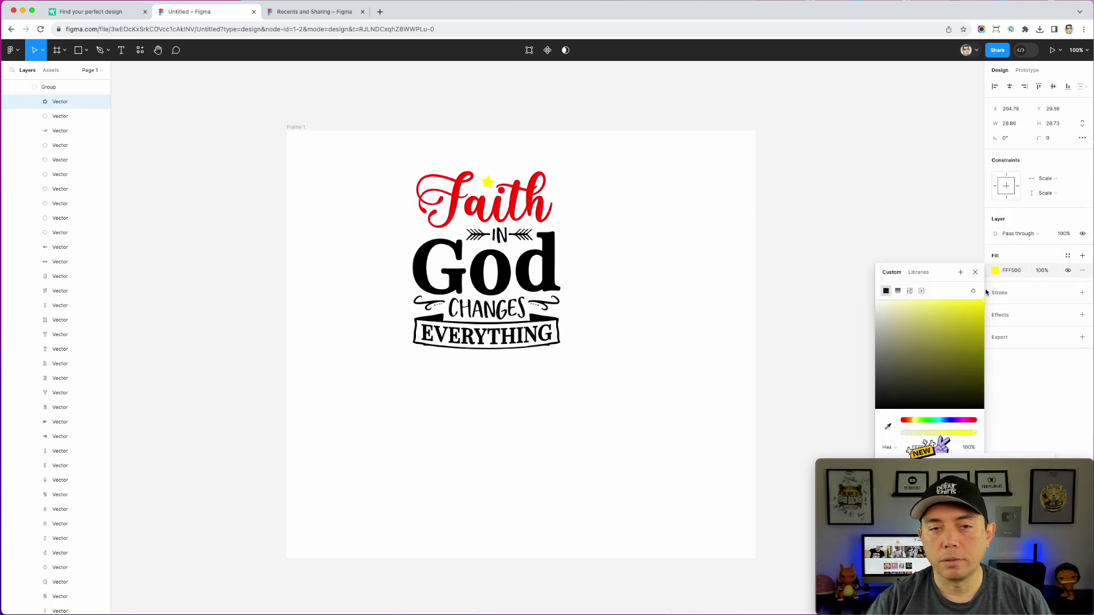
Delete the Faith in God artwork from the frame and place the Merry & Bright (BohoChristmas-01) SVG there
left_click(630, 163)
left_click_drag(647, 384, 346, 154)
key("Delete")
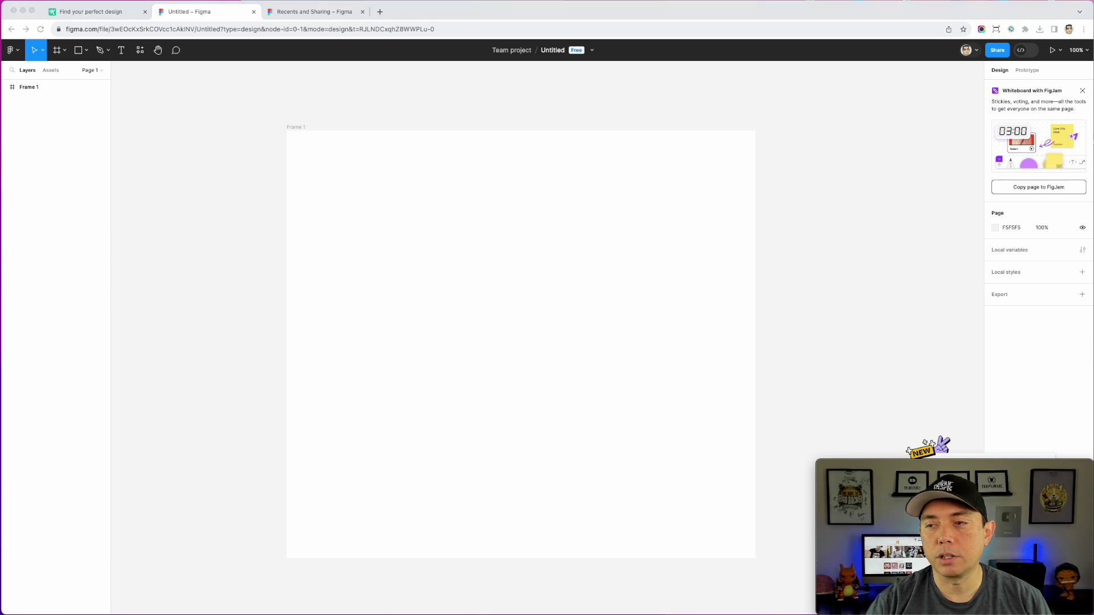
left_click_drag(513, 261, 546, 287)
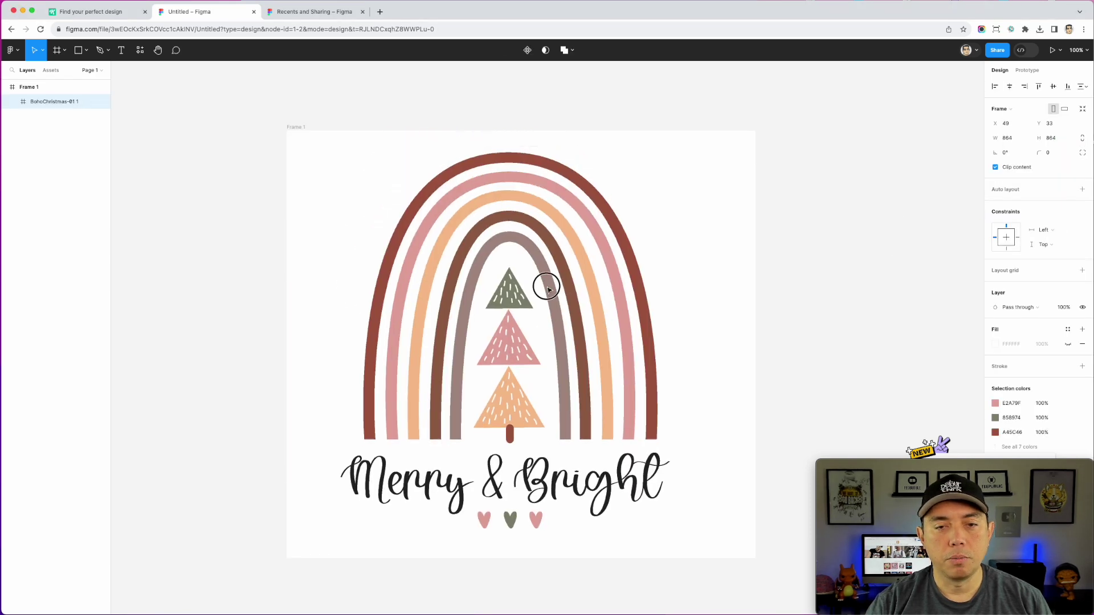
Recolor the third rainbow arch of the Merry & Bright design a brighter, more saturated orange
double_click(586, 240)
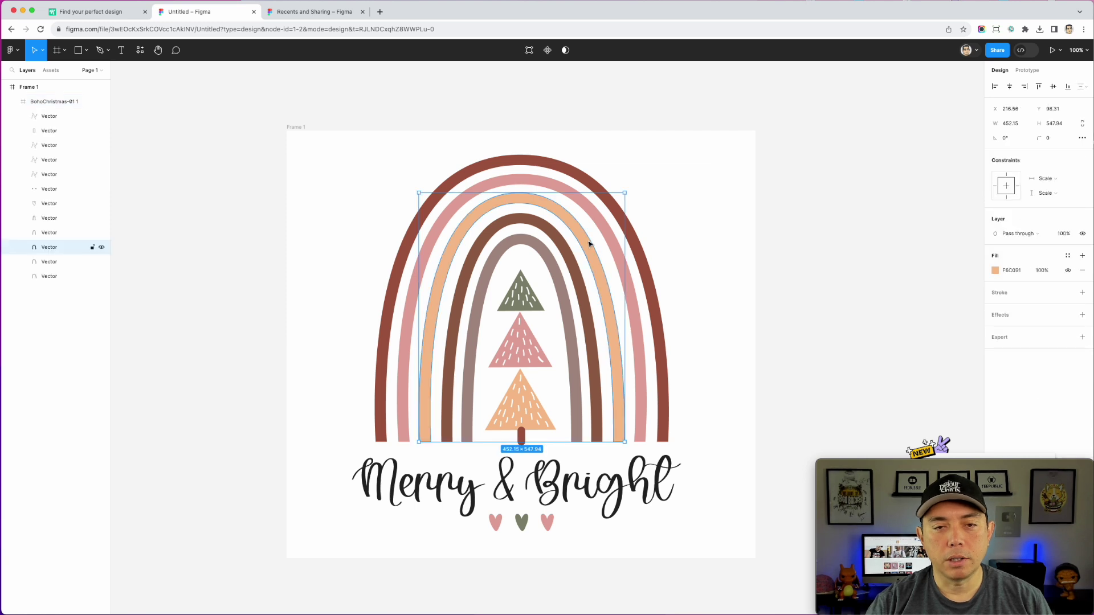
left_click(995, 270)
left_click_drag(939, 322, 960, 302)
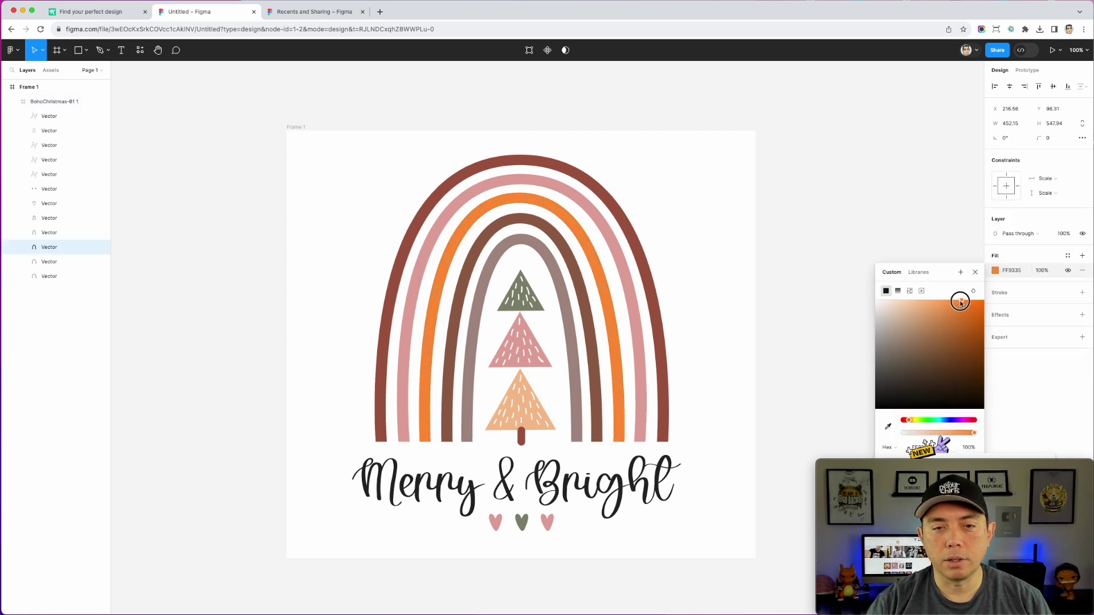
Check that the pink arch is separately selectable, and change the fill color of the Merry & Bright lettering
left_click(620, 263)
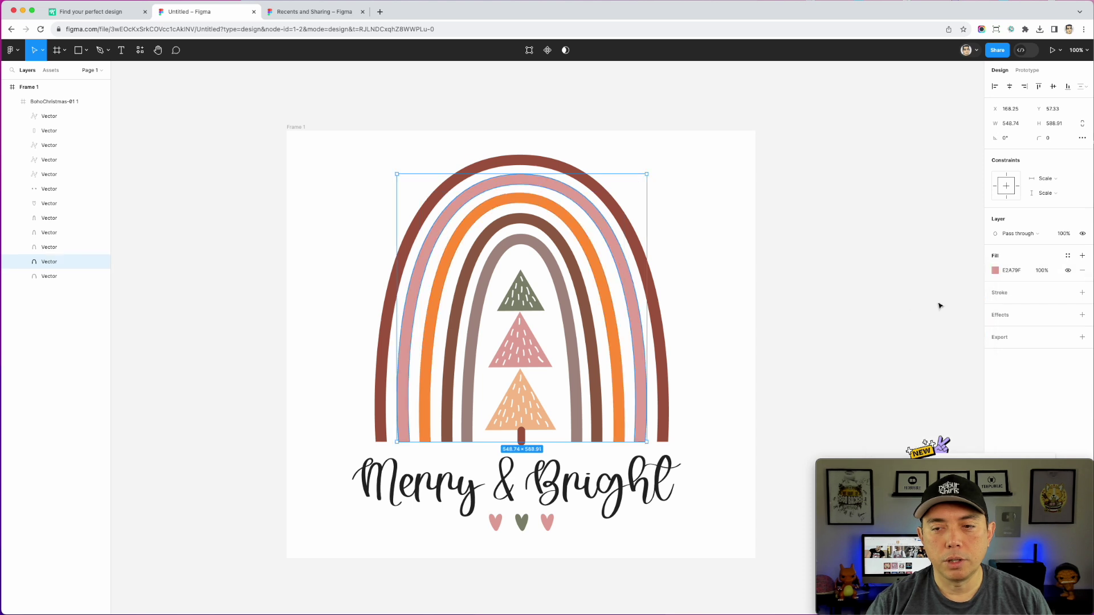
left_click(597, 482)
left_click(619, 481)
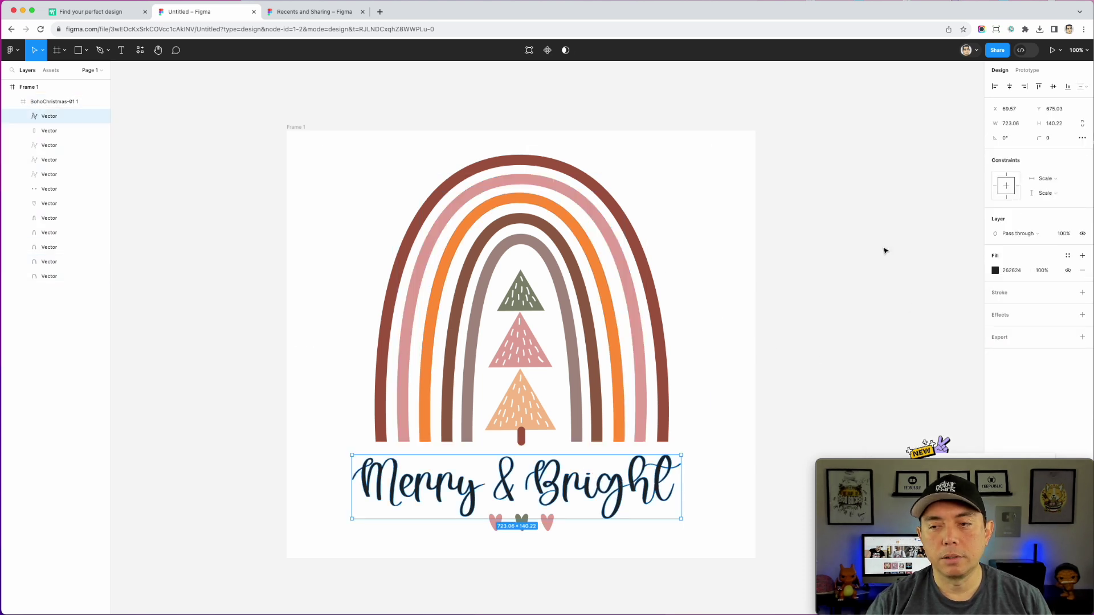
left_click(994, 271)
mouse_move(956, 339)
left_mouse_down()
mouse_move(959, 383)
mouse_move(947, 327)
mouse_move(969, 335)
left_mouse_up()
left_click_drag(915, 422, 952, 424)
left_click(802, 190)
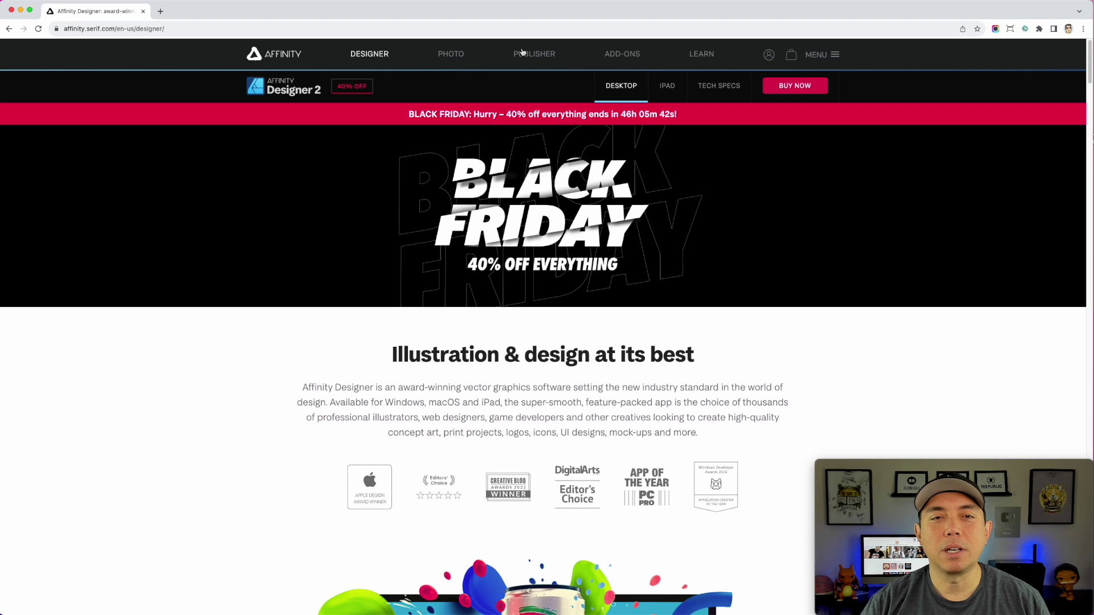
Look over the Affinity Designer product page and its Black Friday offer in the browser
scroll(721, 272, "down", 1)
scroll(721, 273, "down", 1)
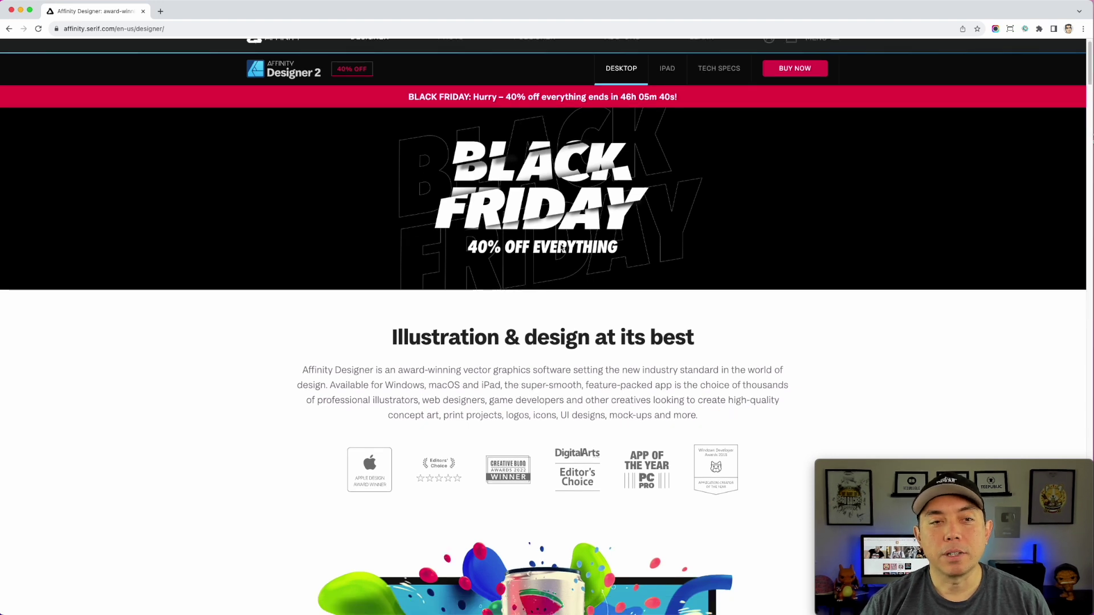
scroll(561, 248, "up", 1)
scroll(691, 263, "down", 10)
scroll(691, 263, "down", 1)
left_click(538, 238)
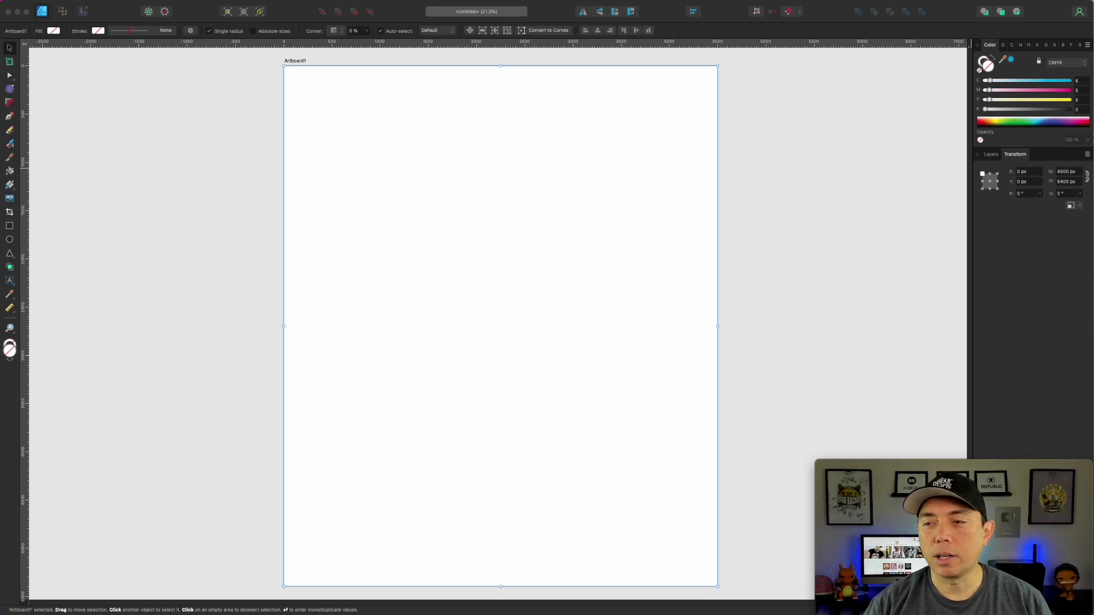
In Affinity Designer, place the Faith in God SVG on the blank artboard and open its embedded document
left_click_drag(710, 234, 497, 240)
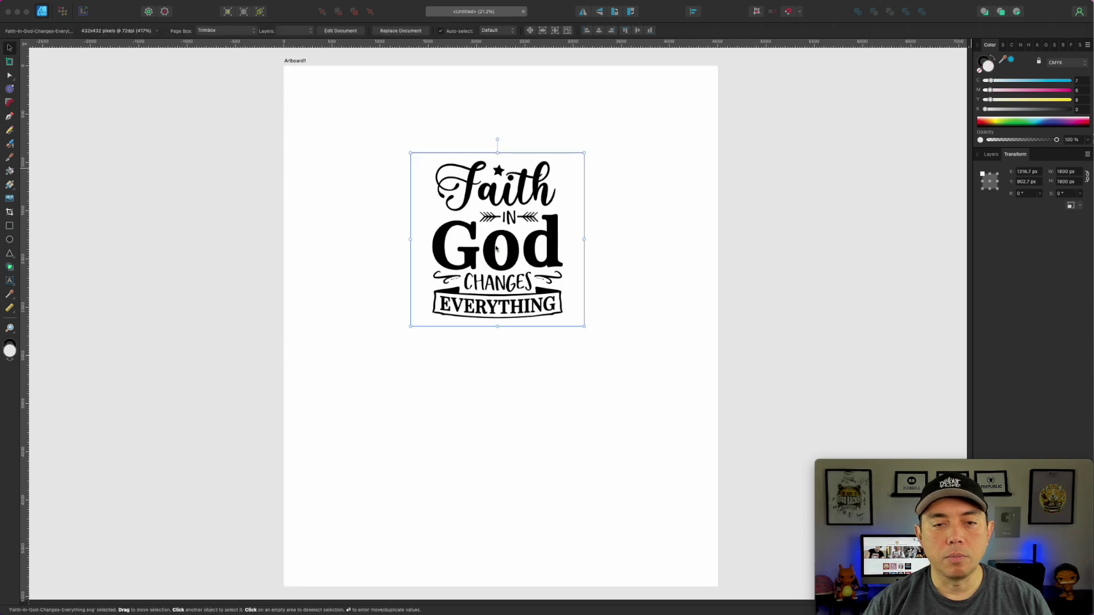
double_click(555, 257)
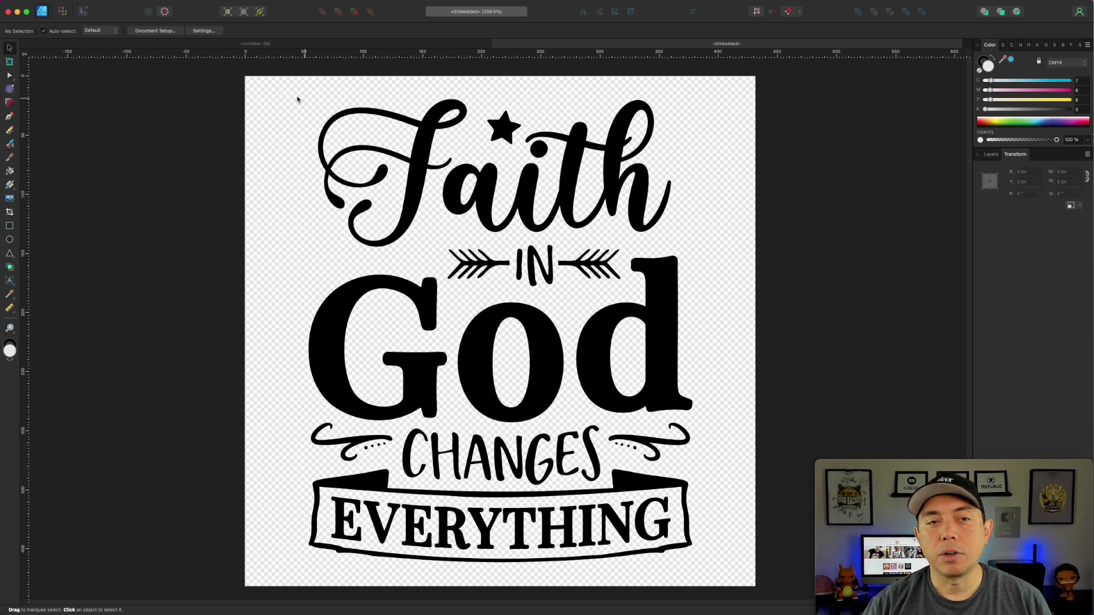
Copy all artwork from the embedded document and paste it into the main document in place of the embedded SVG
left_click_drag(274, 87, 735, 578)
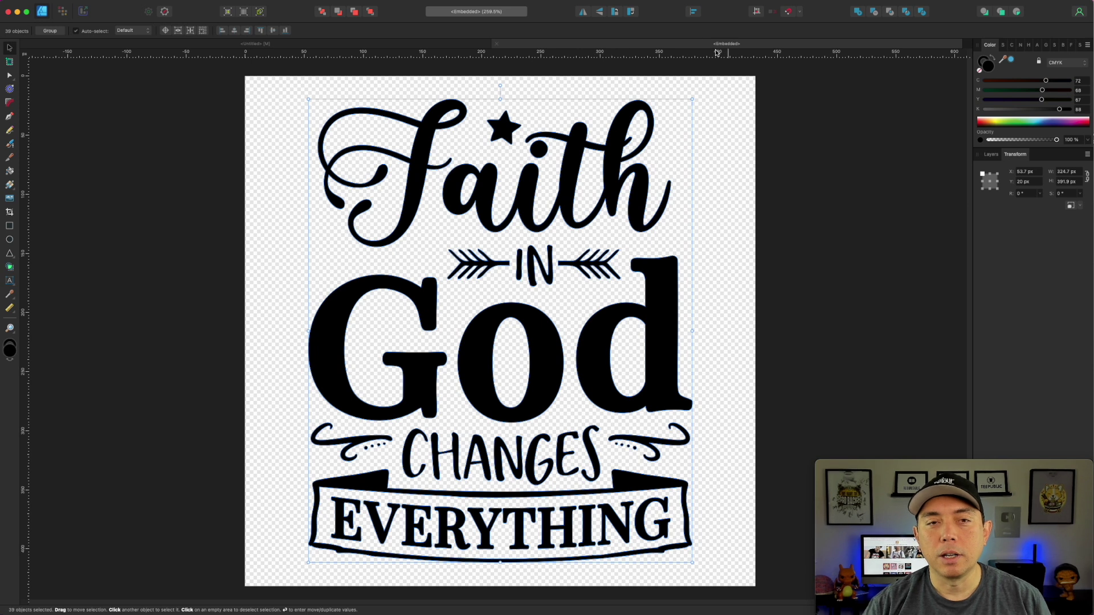
left_click(730, 173)
left_click_drag(272, 92, 720, 568)
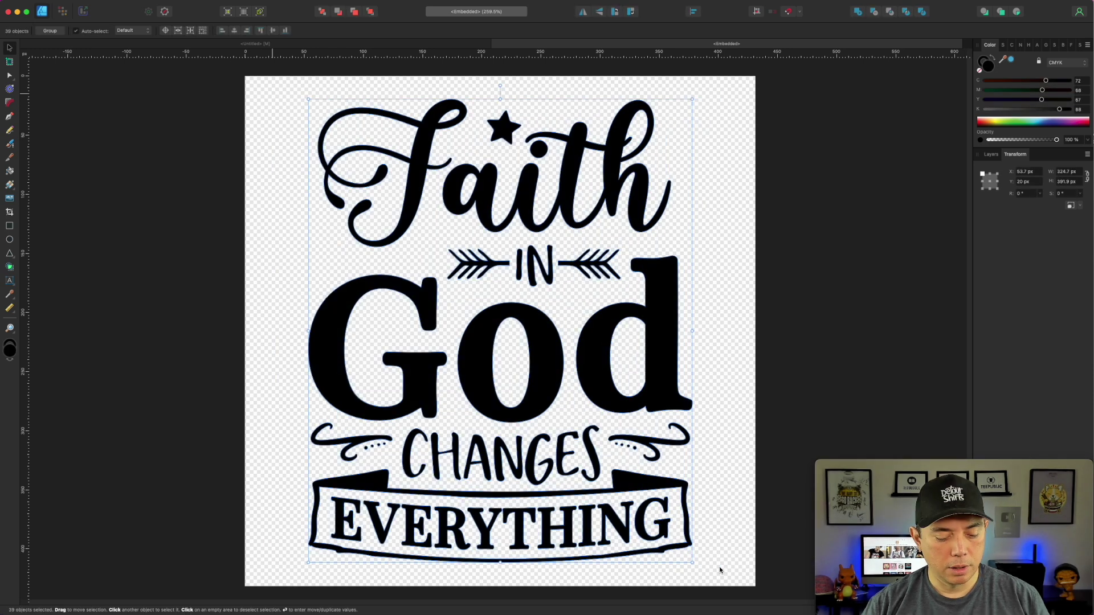
left_click(268, 44)
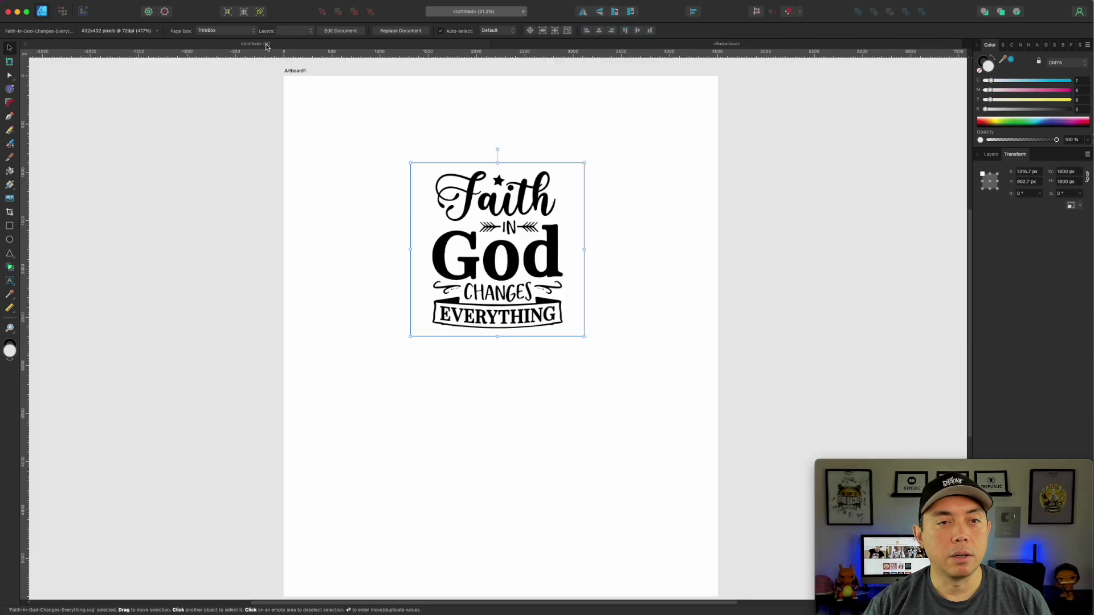
left_click_drag(379, 137, 591, 367)
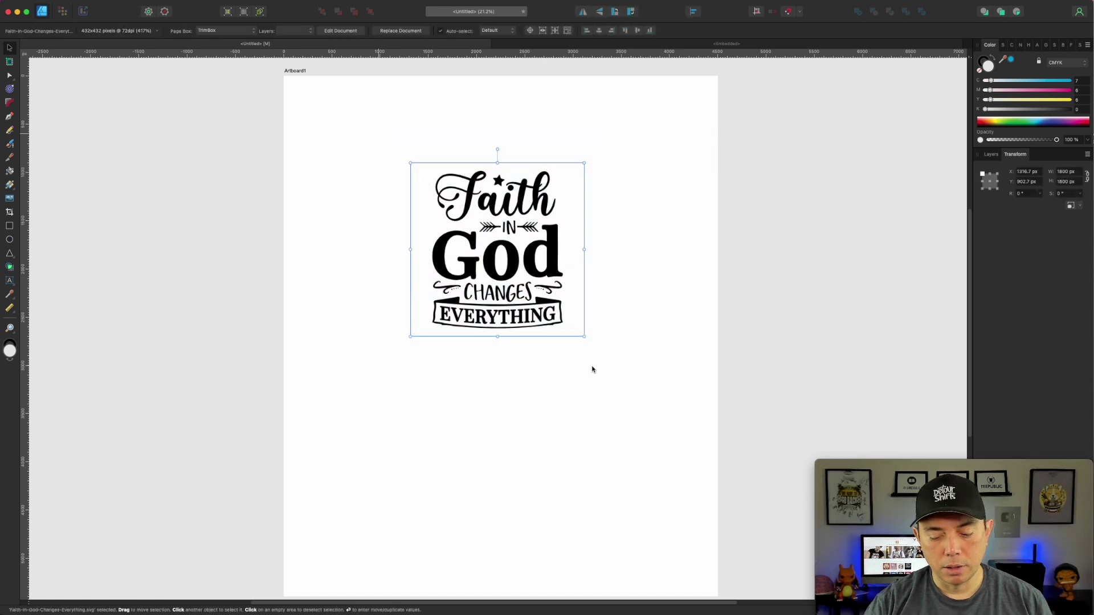
key("Delete")
key("super+v")
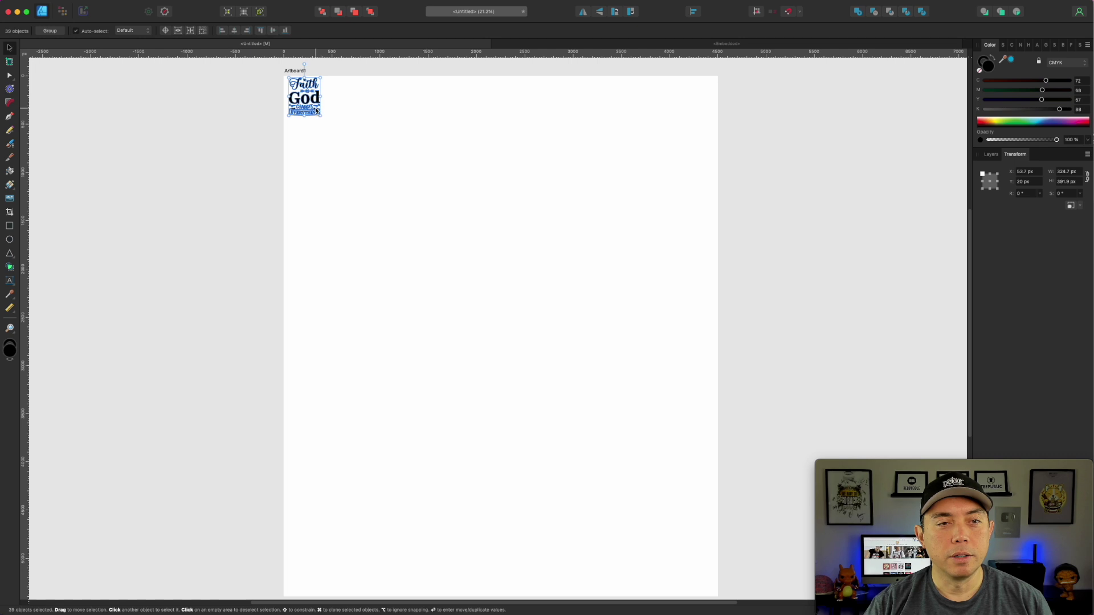
Enlarge the pasted Faith in God artwork to span most of the artboard's width and position it in the upper half
left_click_drag(307, 106, 422, 209)
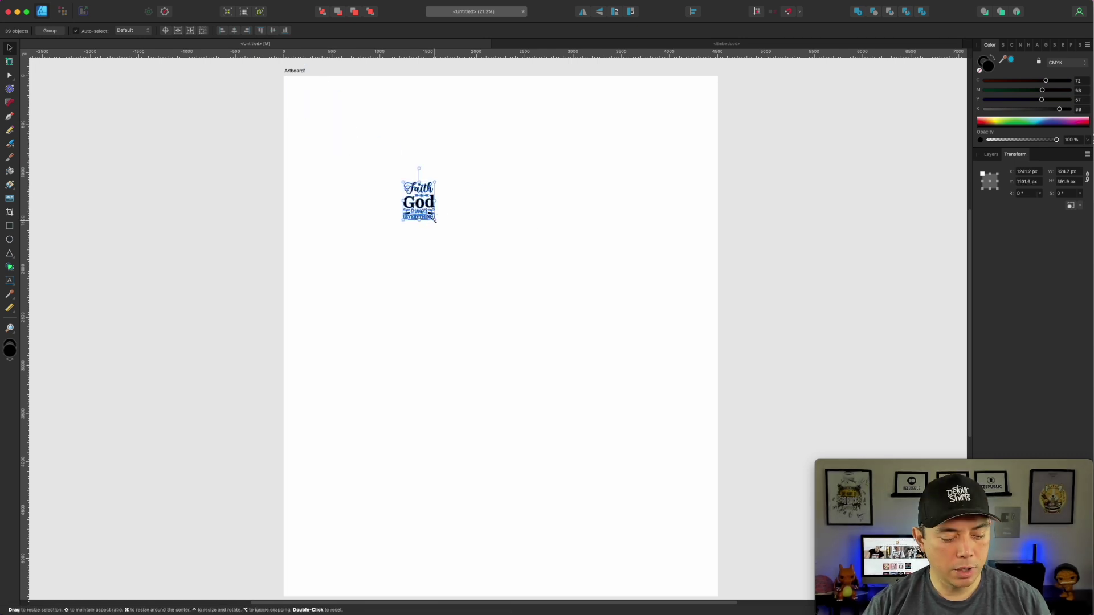
left_click_drag(435, 218, 679, 507)
left_click_drag(635, 336, 590, 280)
Recolor the three letters of the word God, one letter at a time, from black to the picked blue
double_click(602, 271)
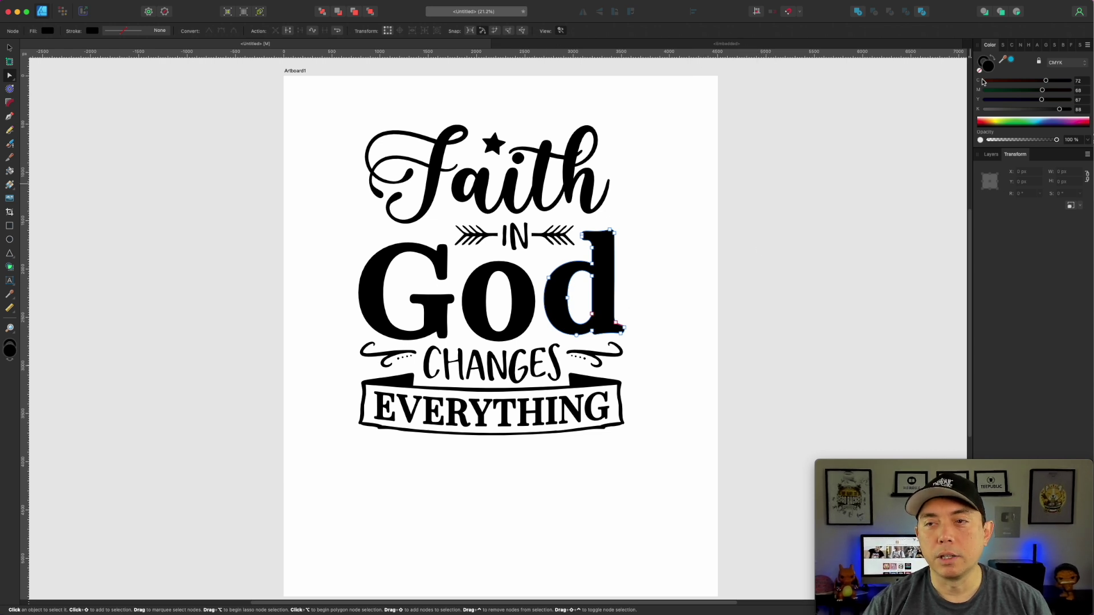
left_click(1010, 60)
left_click(518, 280)
left_click(1008, 62)
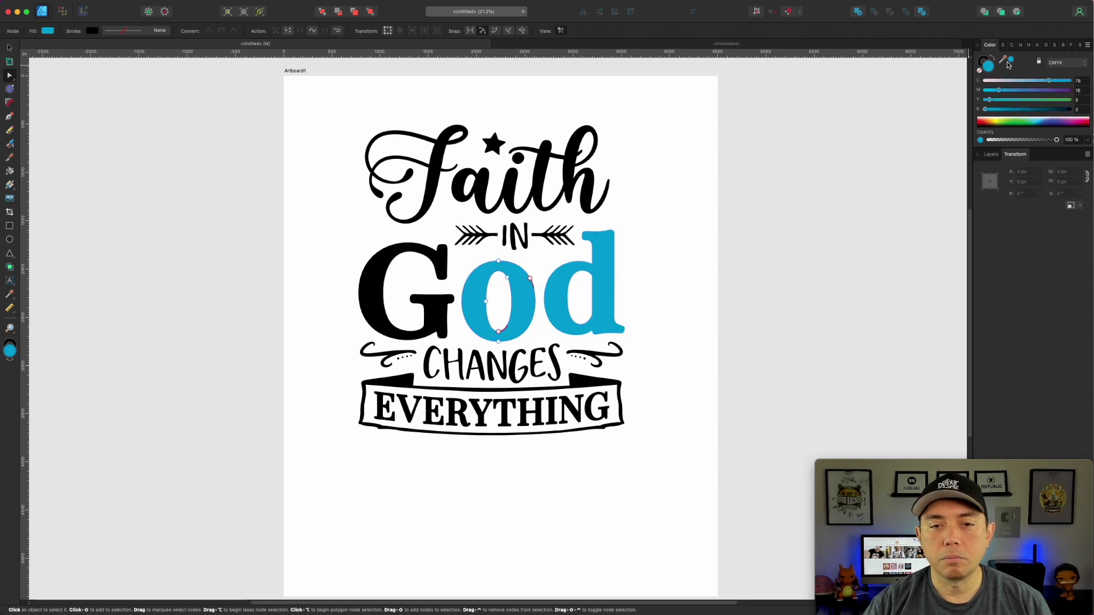
left_click(399, 254)
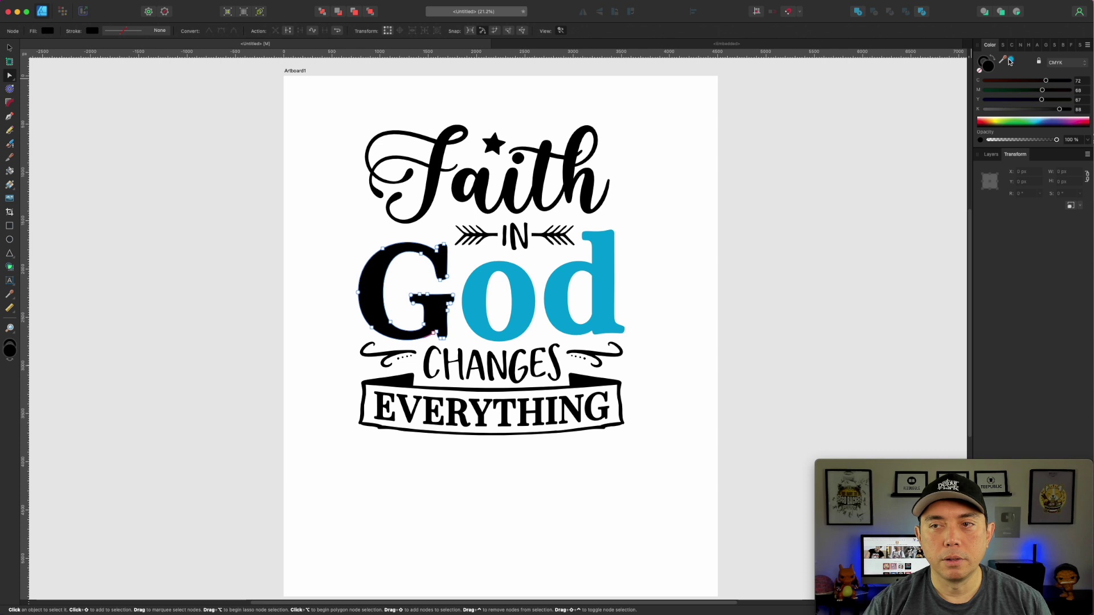
left_click(1009, 61)
left_click(510, 373)
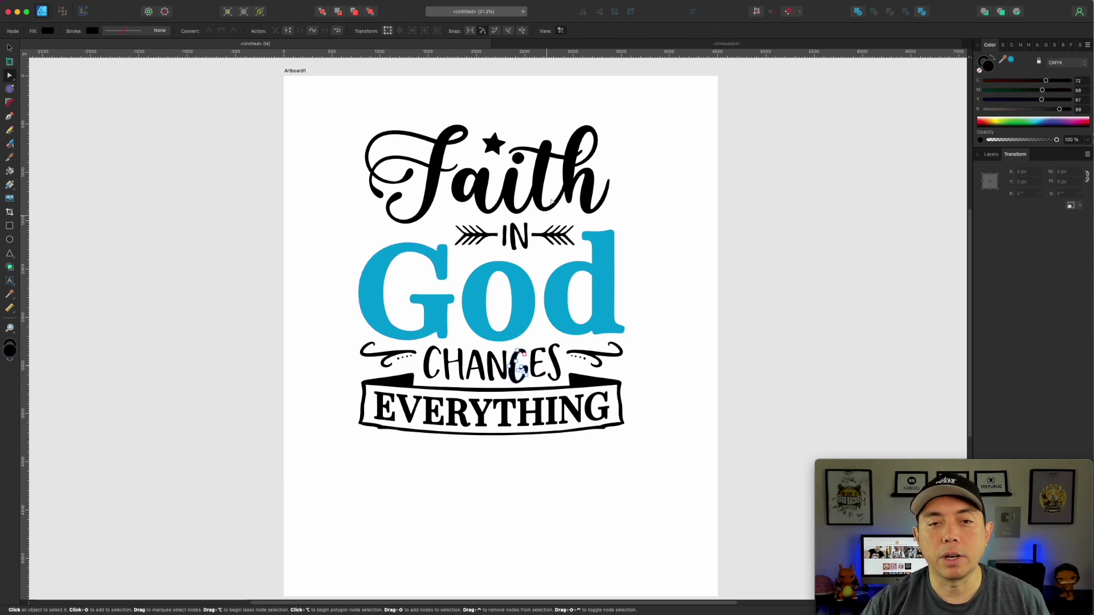
Apply a vertical linear gradient across the word Faith, running from red (C 0, M 100, Y 100, K 0) at the top to the picked blue
left_click(542, 179)
left_click(439, 168, "shift")
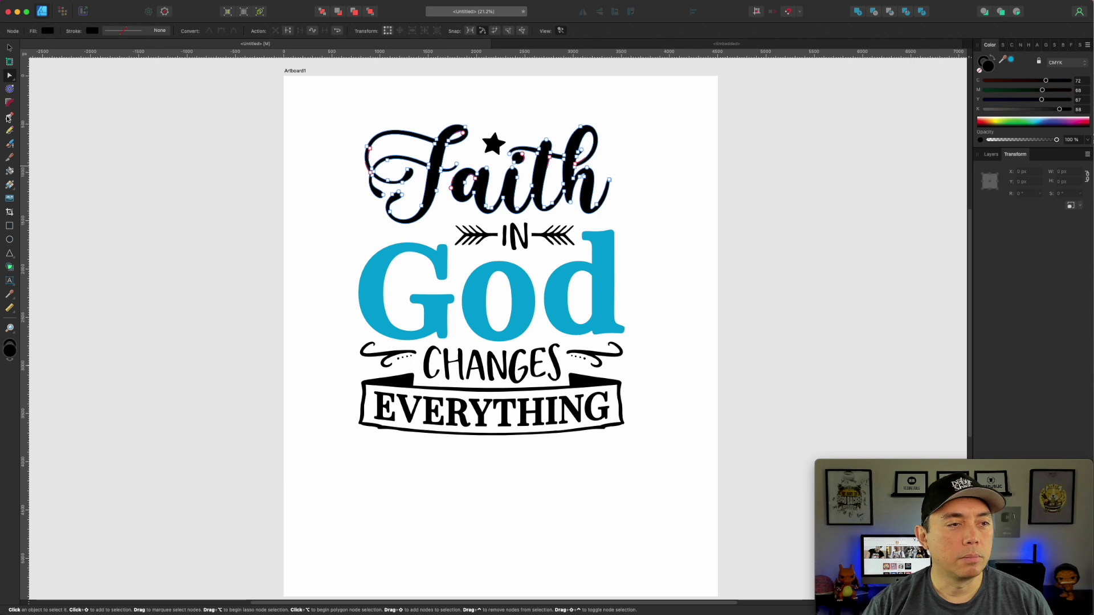
left_click(9, 185)
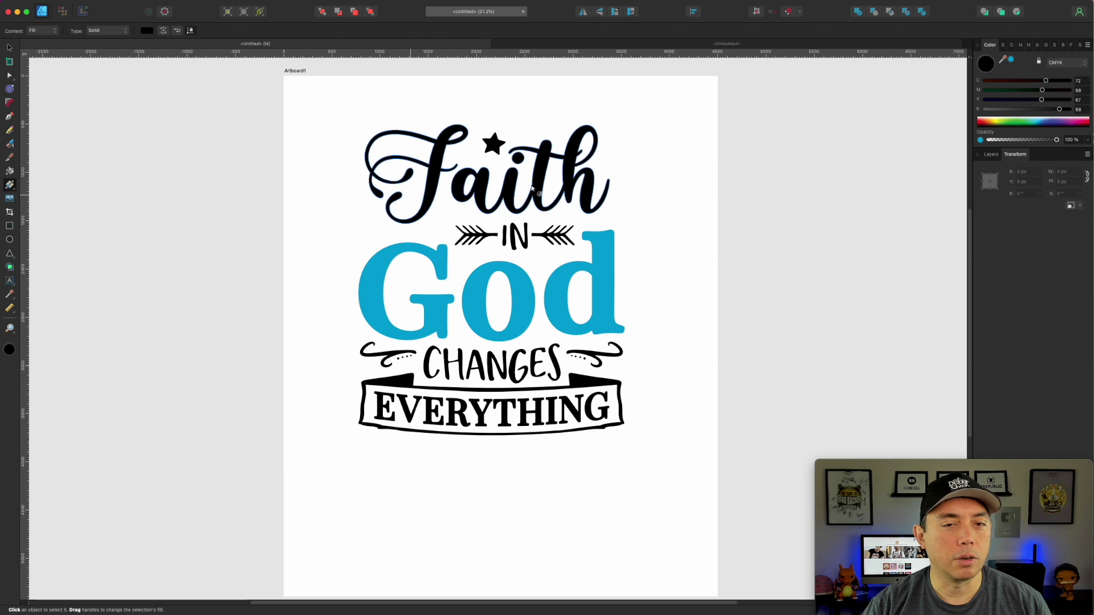
left_click_drag(462, 138, 461, 222)
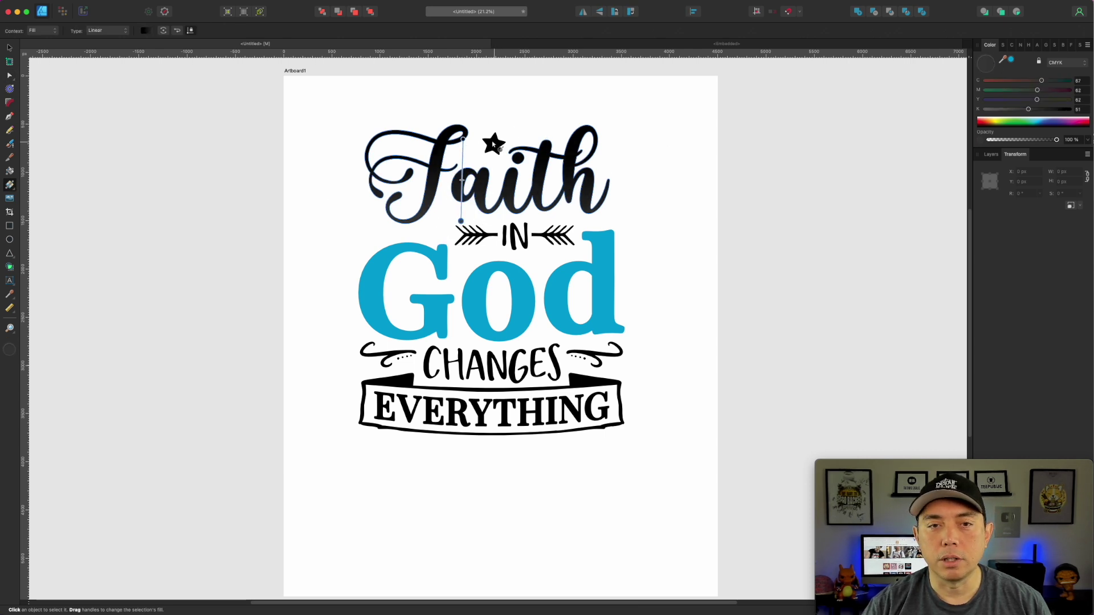
left_click(1011, 59)
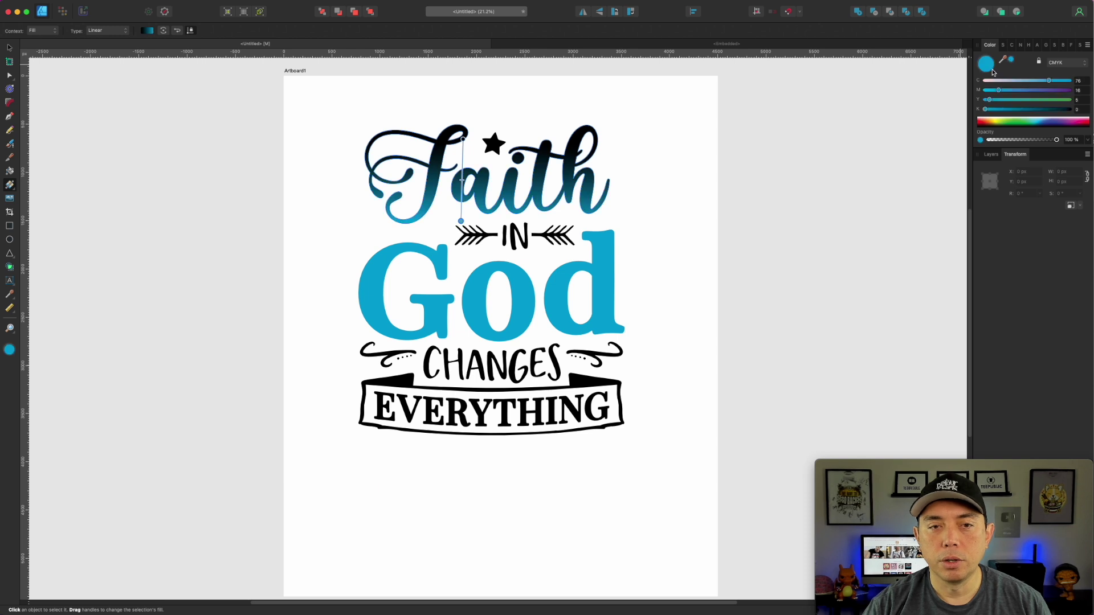
left_click(462, 139)
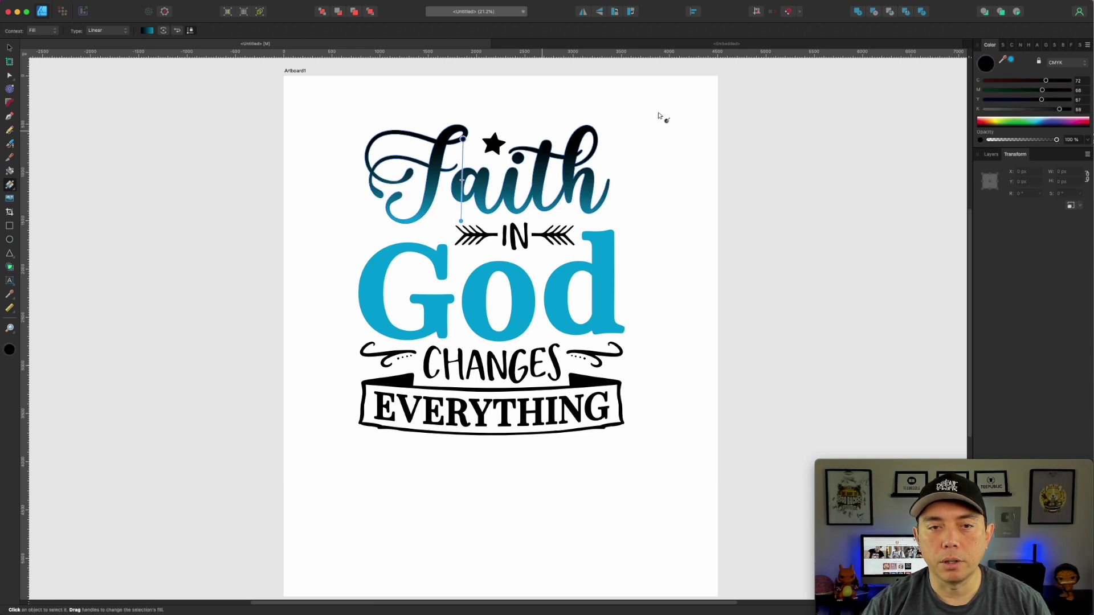
left_click_drag(1042, 99, 879, 108)
left_click_drag(1041, 90, 985, 80)
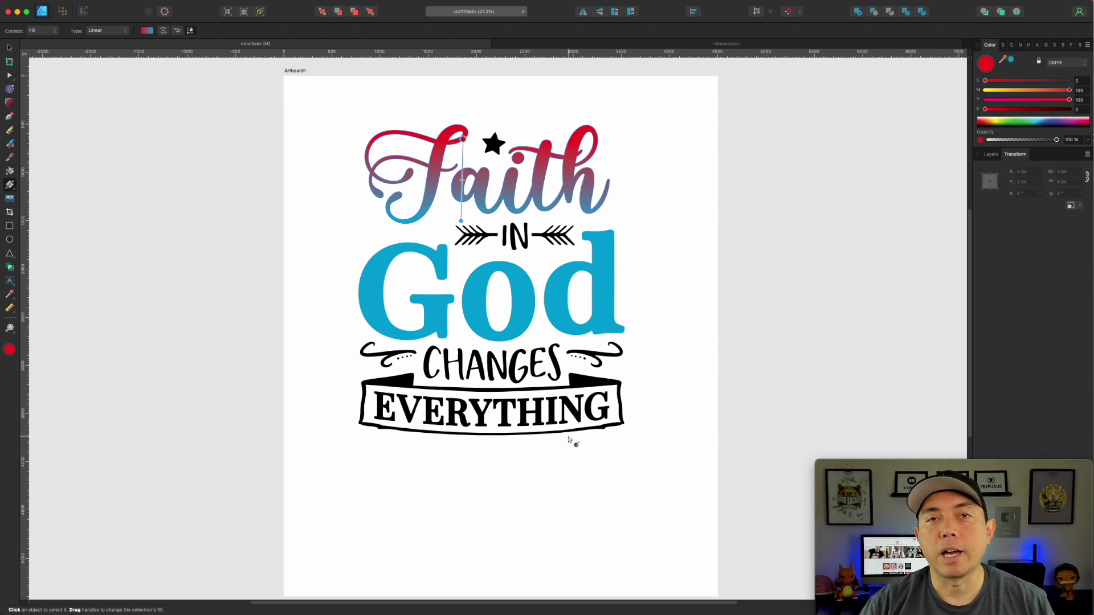
Select the entire Faith in God artwork and delete it from the artboard
left_click(9, 48)
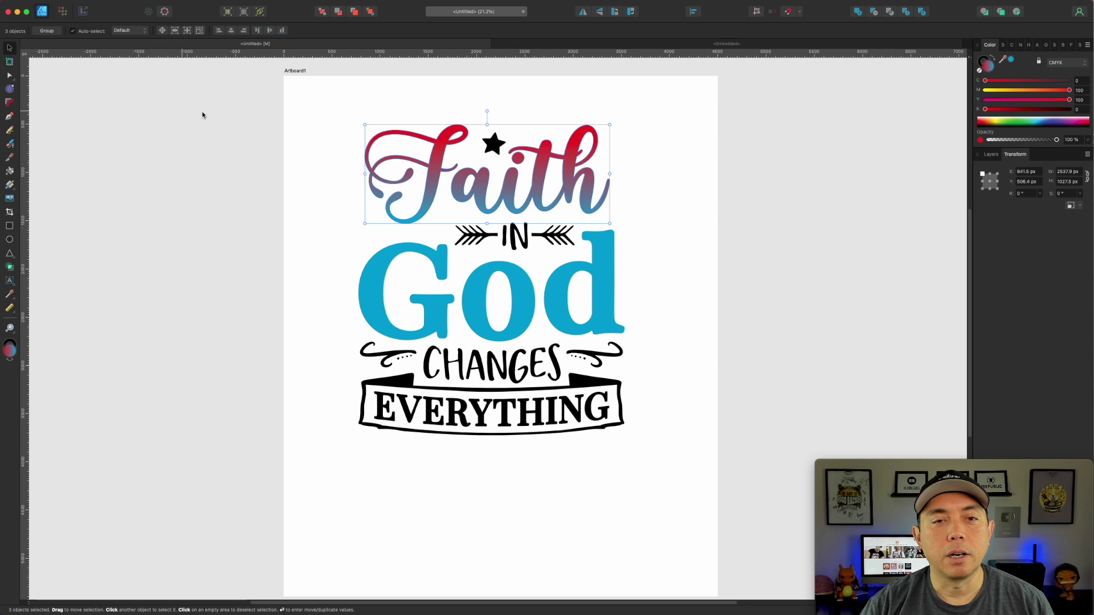
left_click(245, 108)
left_click_drag(244, 108, 695, 474)
key("Delete")
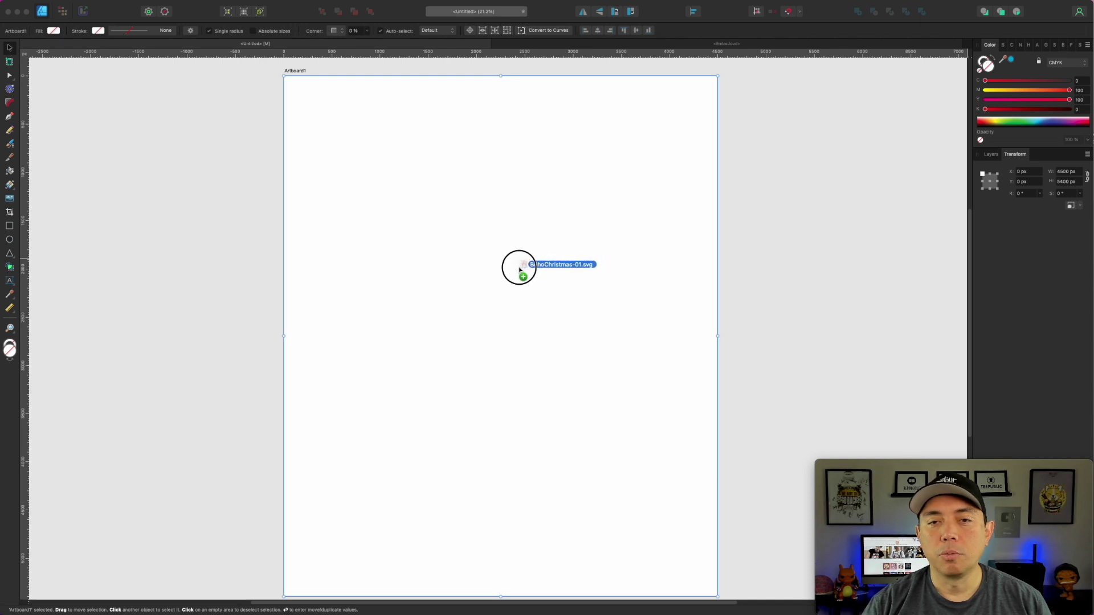
Place BohoChristmas-01.svg on the artboard and replace it with all the artwork copied from its embedded document
left_click_drag(525, 263, 510, 268)
double_click(585, 219)
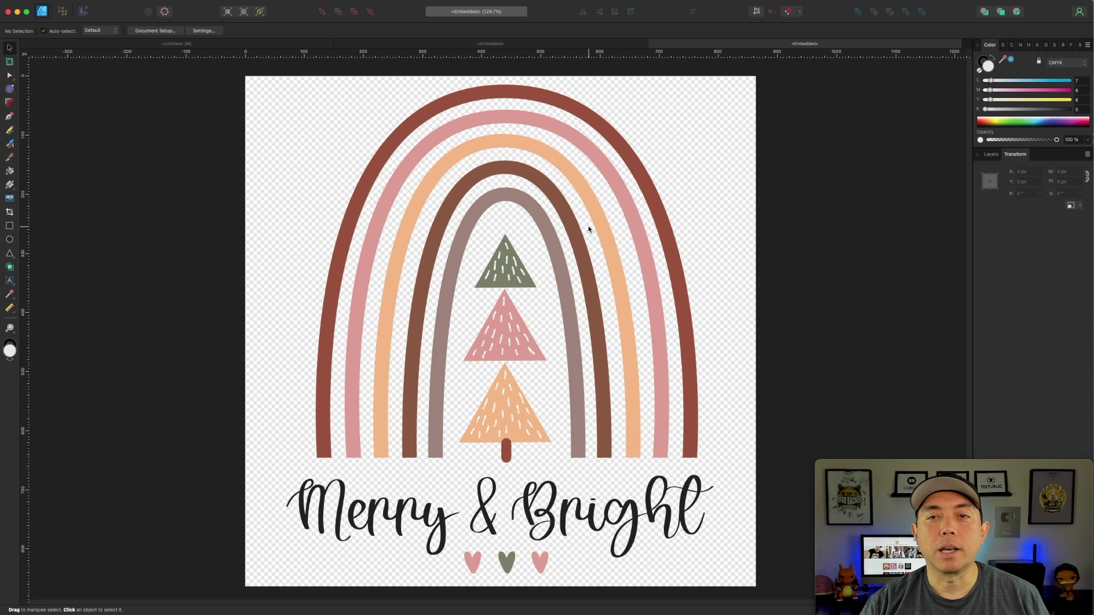
left_click_drag(186, 78, 742, 598)
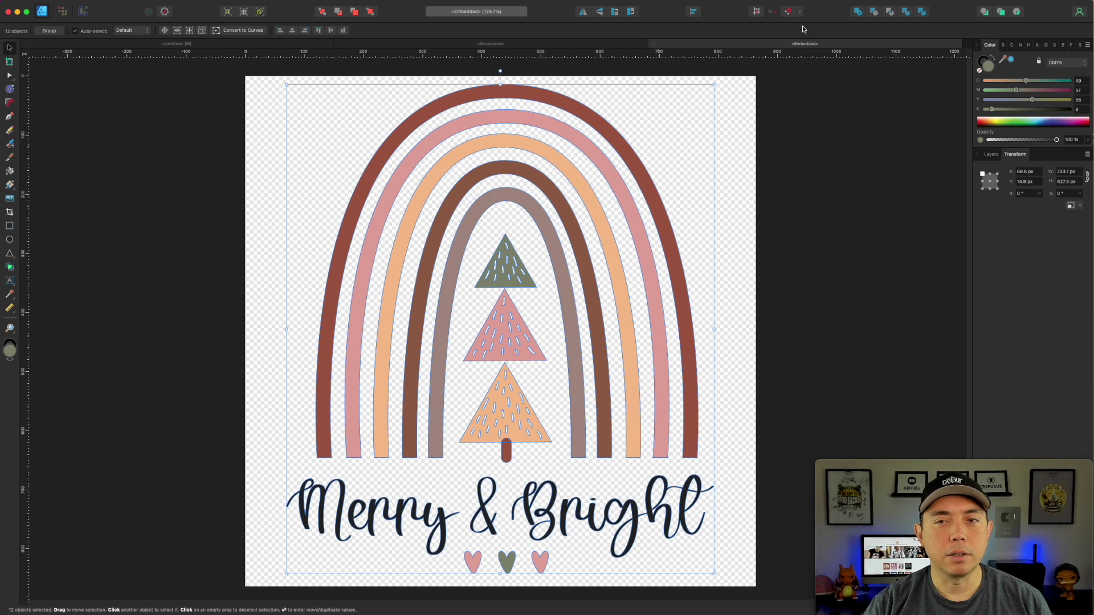
left_click(227, 44)
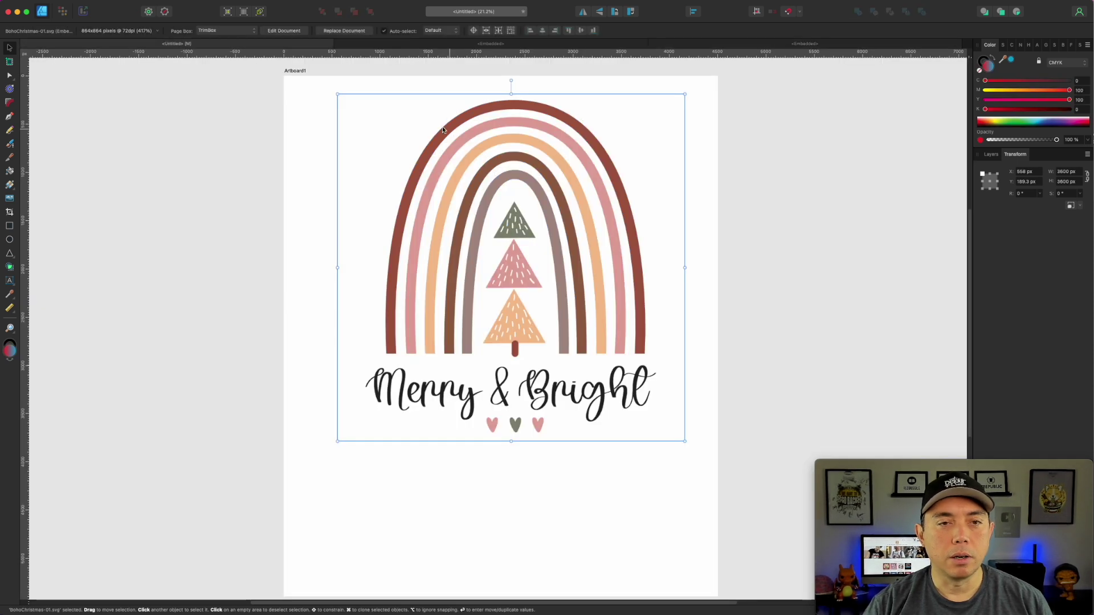
key("Delete")
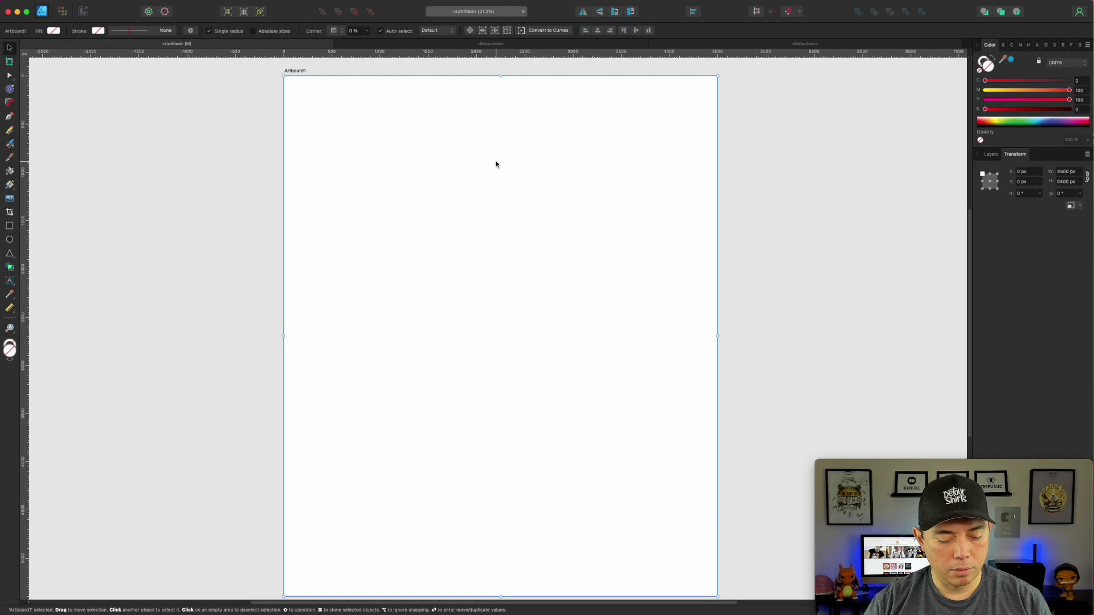
key("super+v")
Enlarge the pasted Merry & Bright artwork to about 2929 px wide and position it near the artboard's center
left_click_drag(360, 160, 499, 287)
left_click_drag(462, 218, 527, 305)
left_click_drag(566, 371, 645, 470)
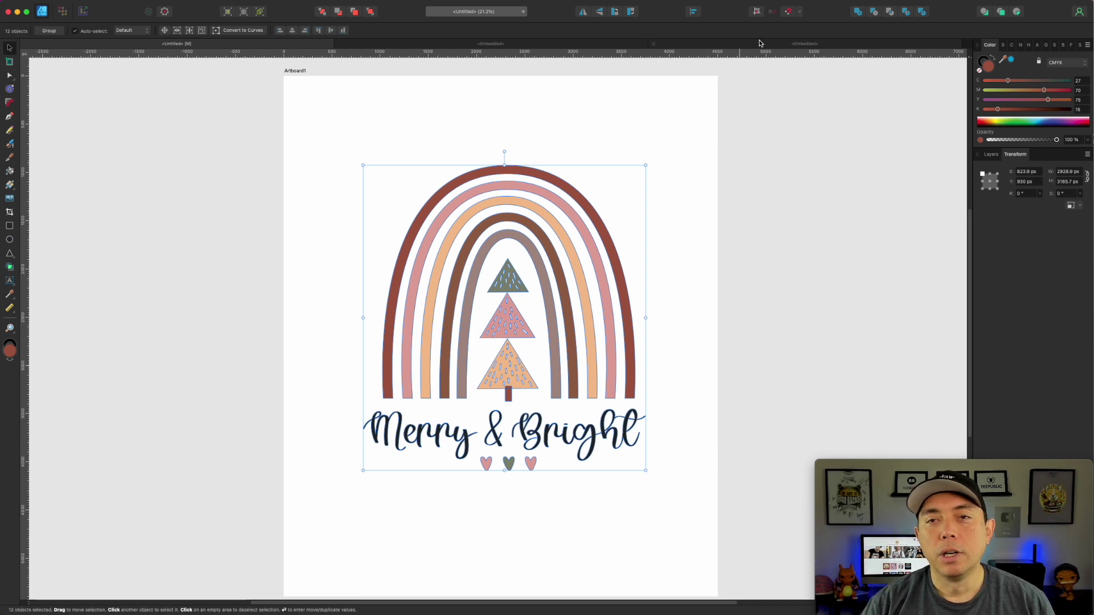
Check the original in the embedded document and stretch the pasted artwork upward to about 3293 px tall
left_click(797, 44)
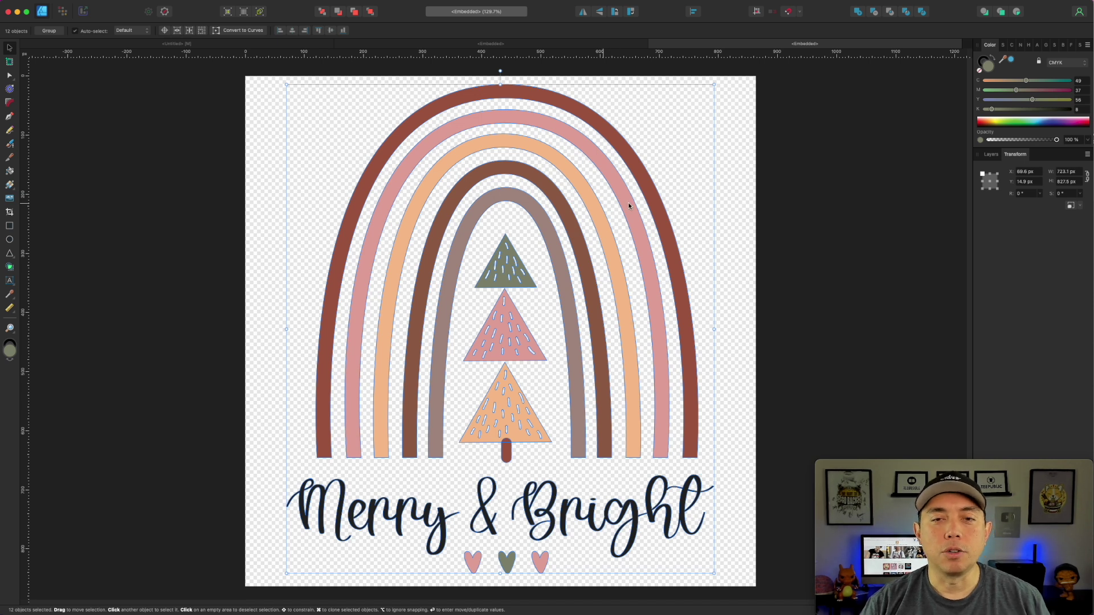
left_click(164, 44)
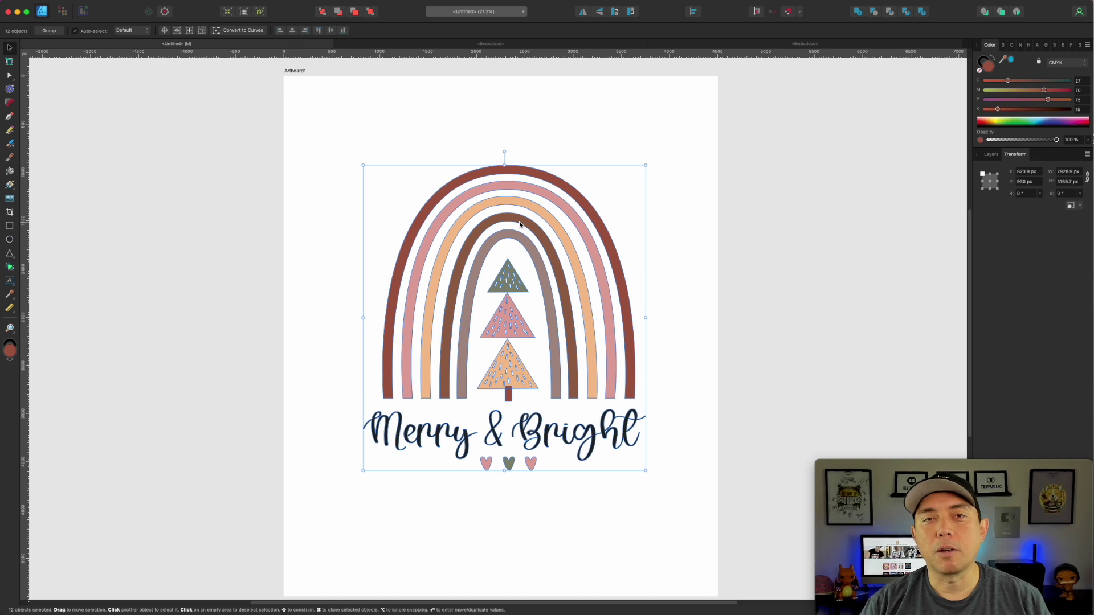
left_click_drag(505, 167, 505, 152)
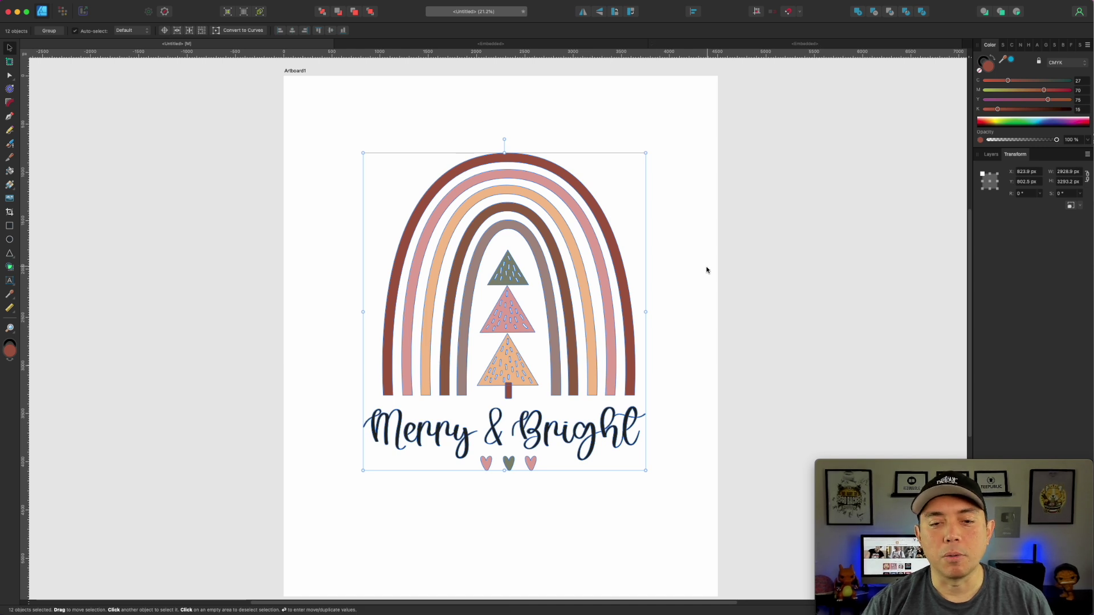
Try a purple fill with magenta at 100 on the dark brown inner arch, and undo the last color change
left_click(566, 250)
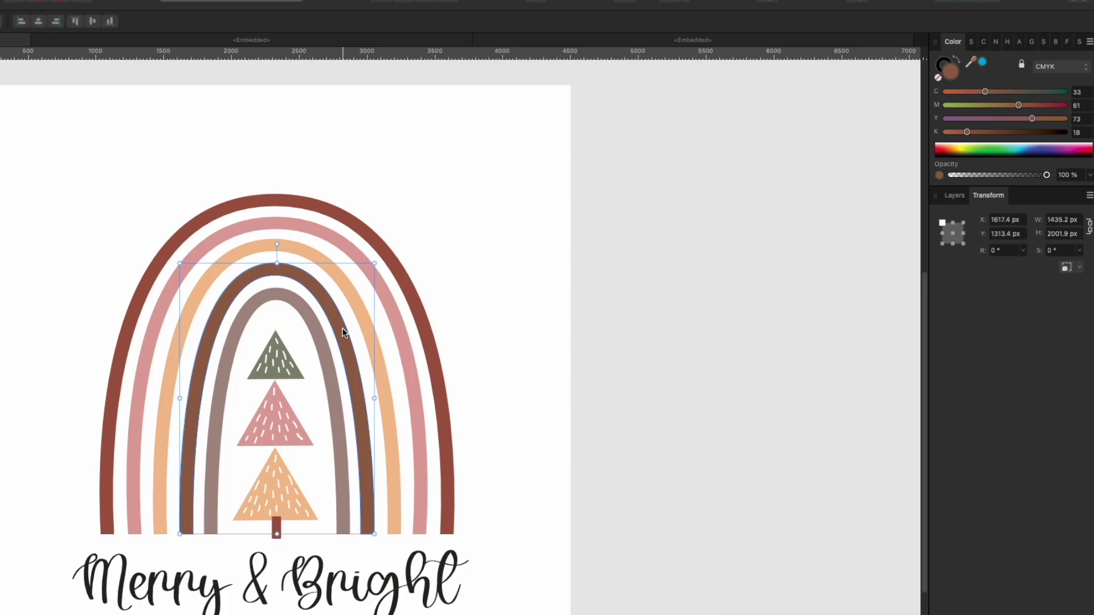
left_click(981, 62)
left_click_drag(963, 105, 1082, 108)
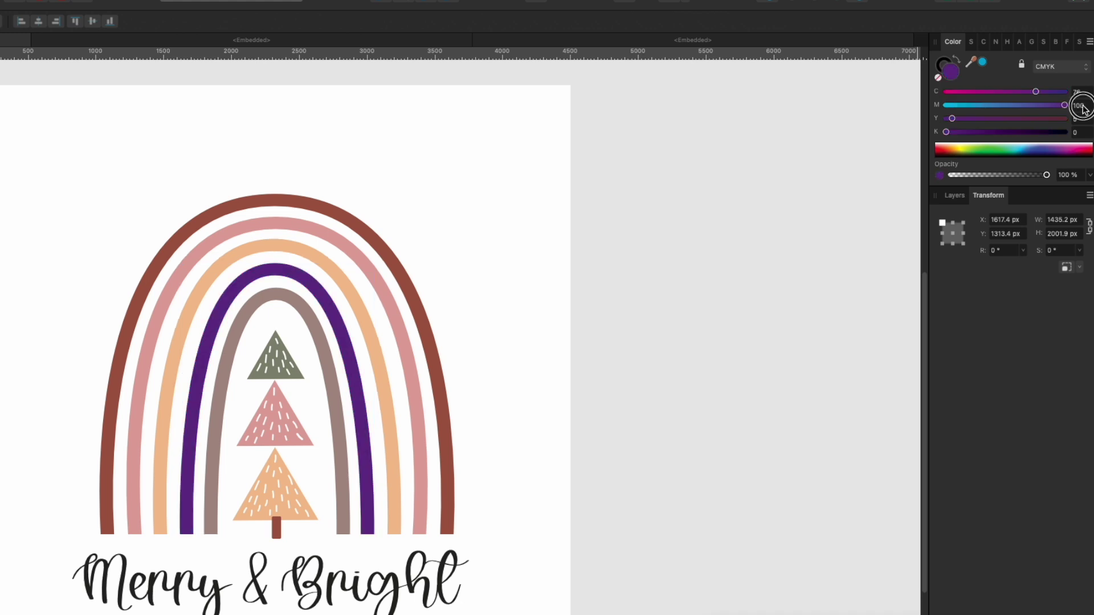
key("super+z")
left_click(654, 205)
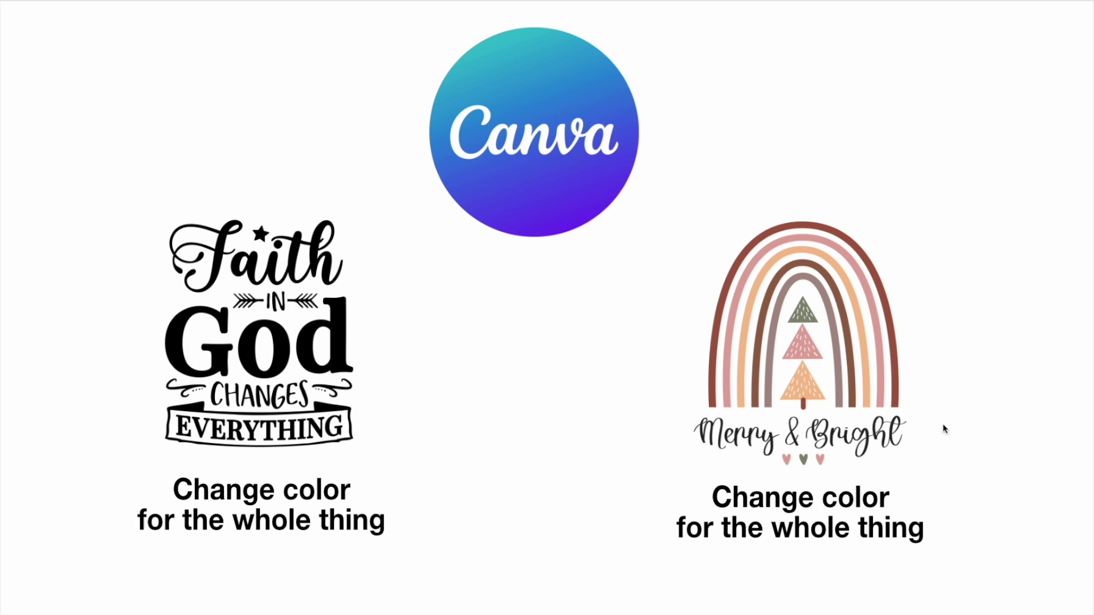
key("Right")
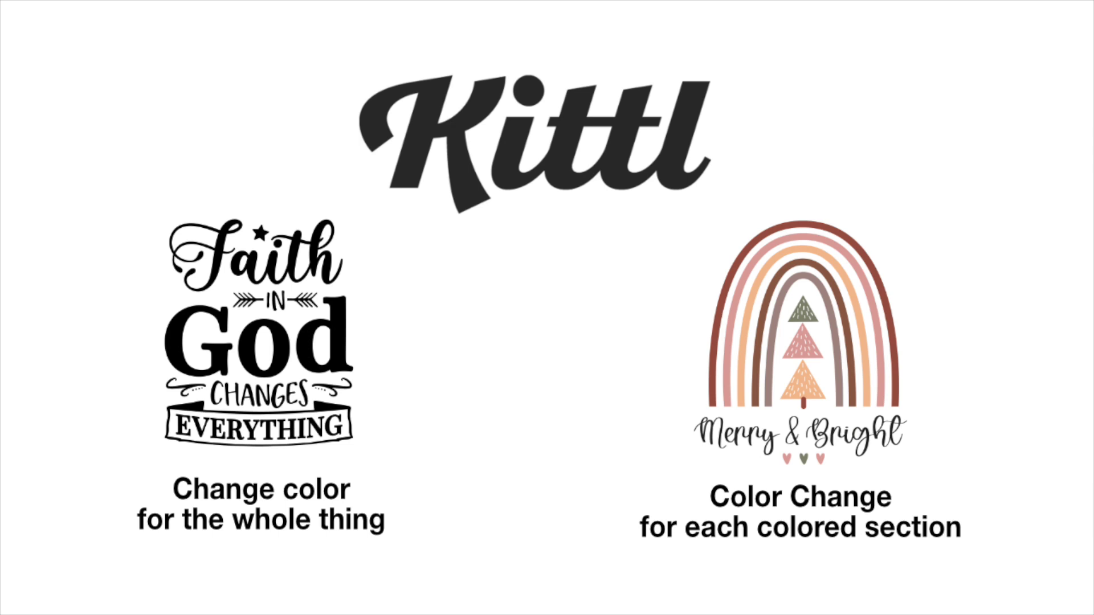